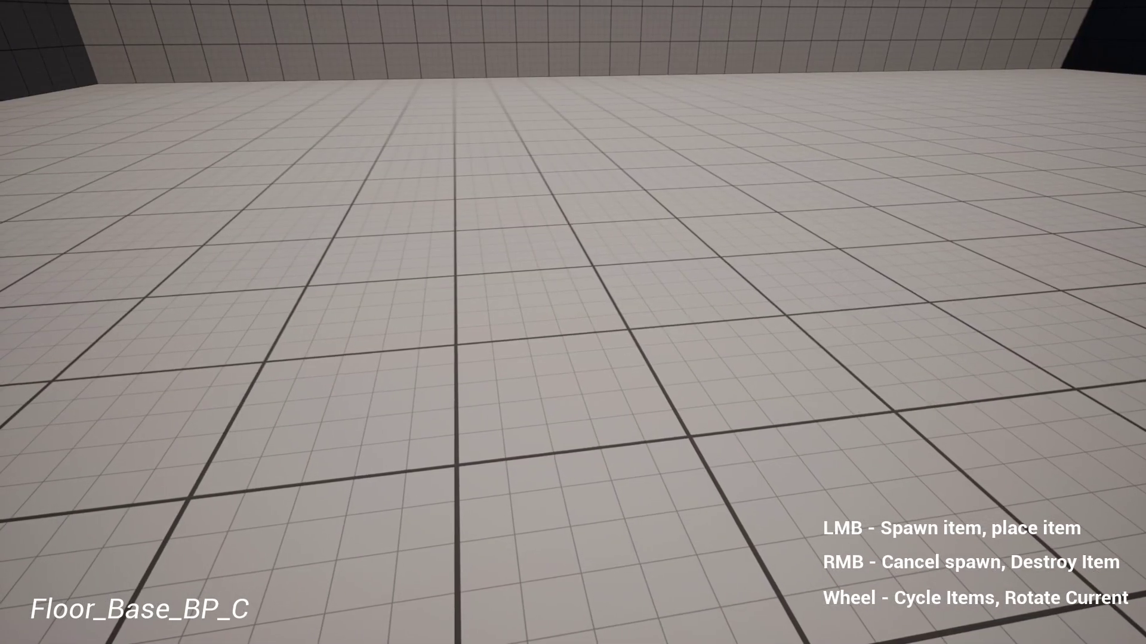
Stop the play session and restore the level viewport from fullscreen to the full editor layout.
scroll(573, 322, "down", 1)
scroll(573, 322, "down", 3)
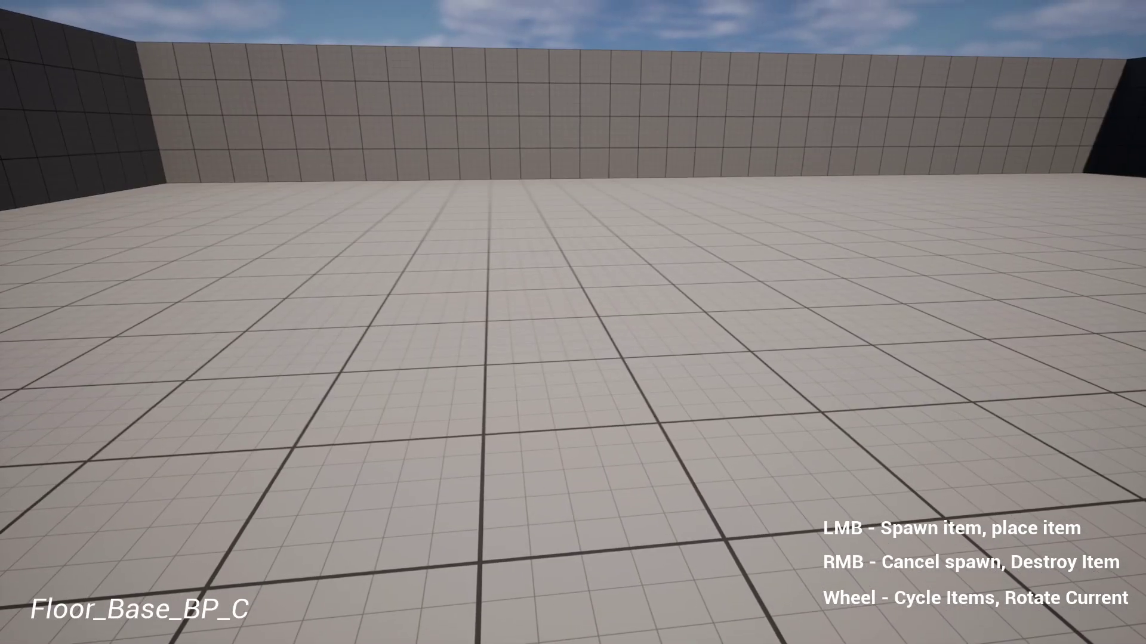
key("Escape")
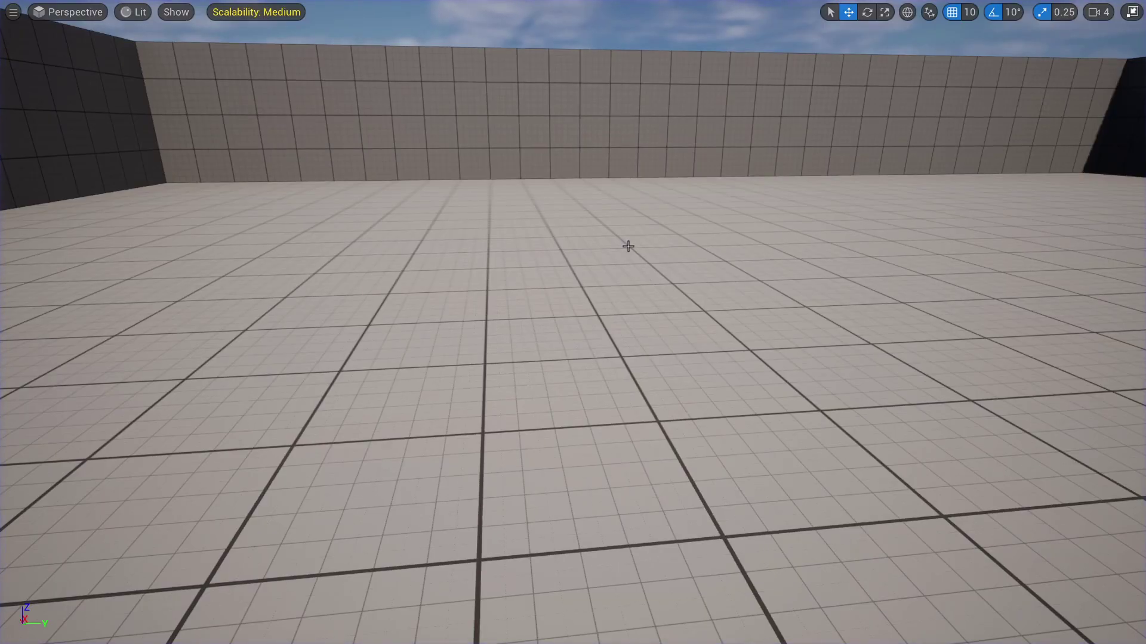
key("F11")
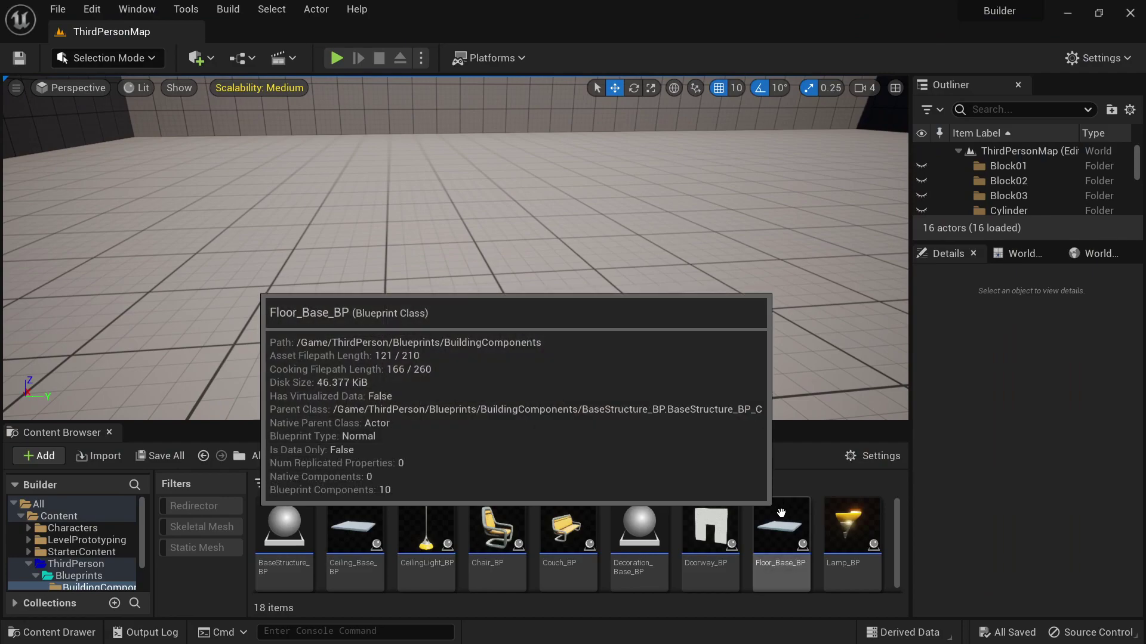
Open the BuildingComponents folder inside ThirdPerson/Blueprints and look through the blueprints it contains.
left_click(46, 566)
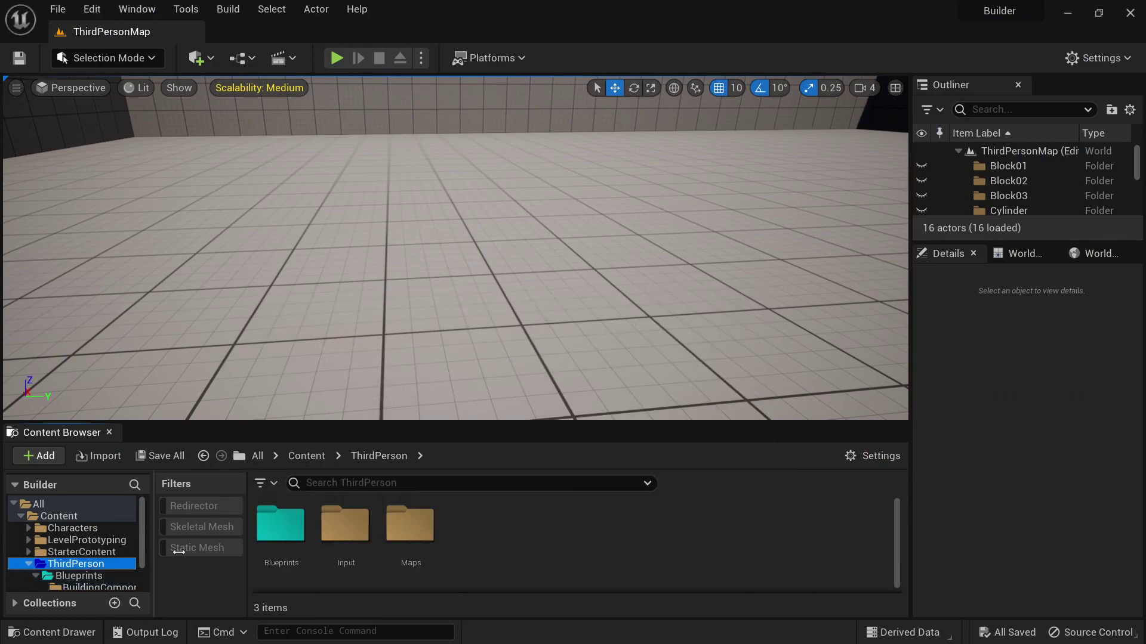
left_click(66, 576)
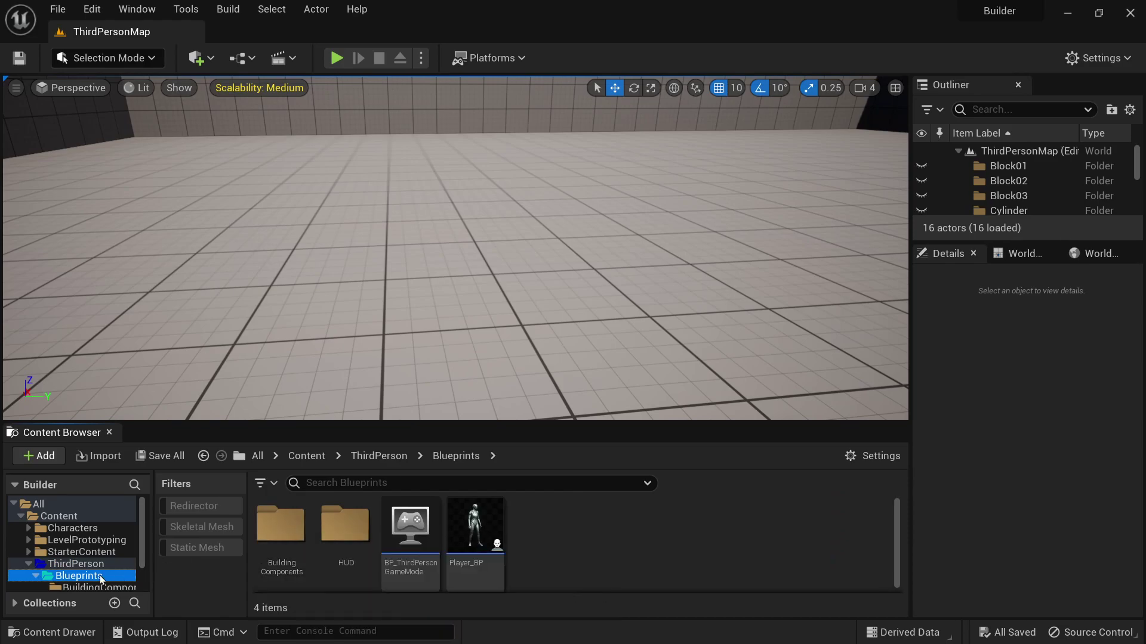
double_click(282, 531)
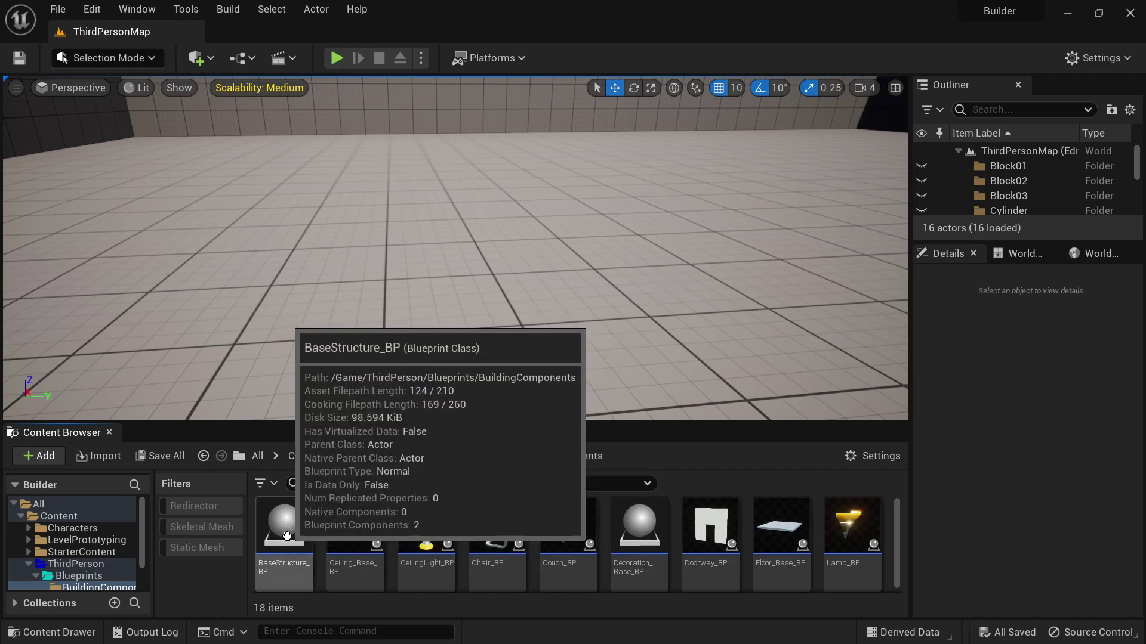
scroll(811, 546, "down", 3)
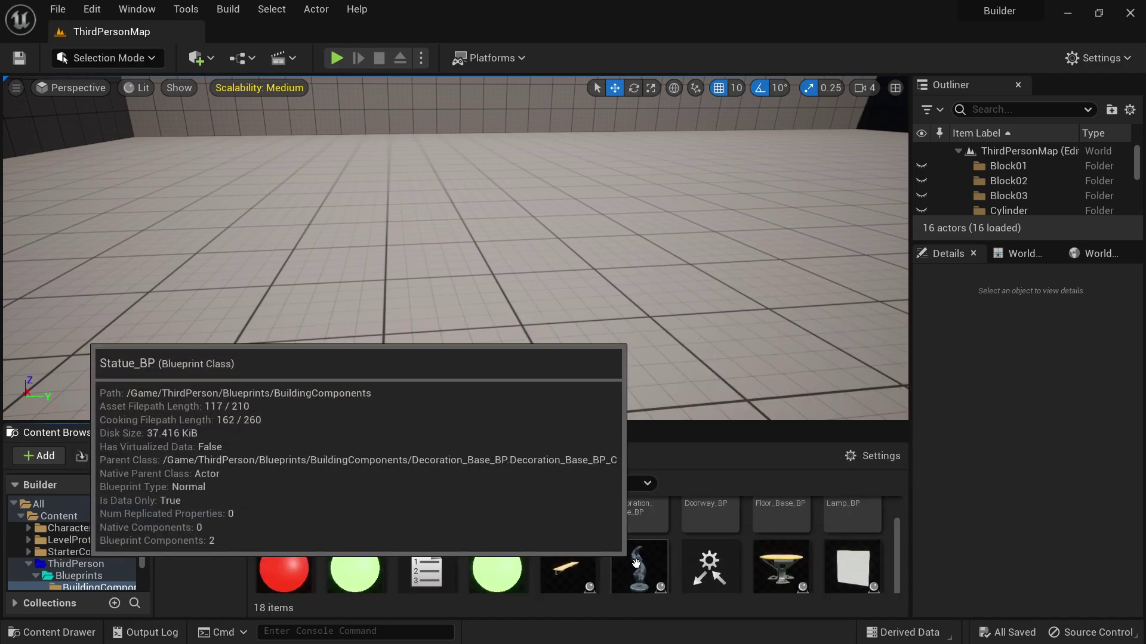
scroll(366, 527, "up", 3)
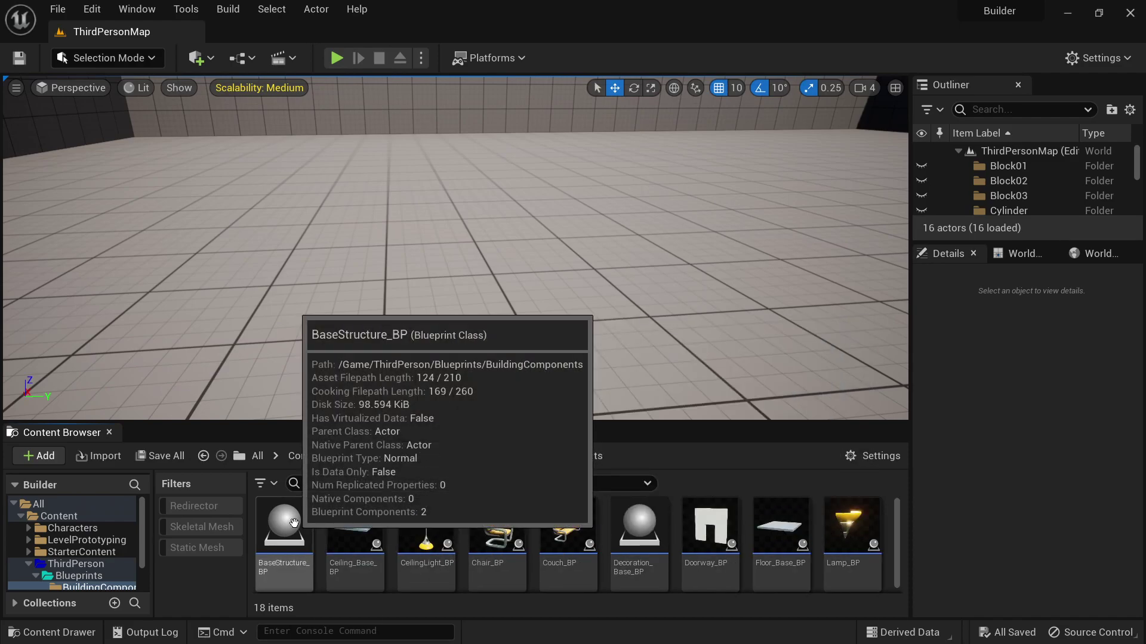
Open BaseStructure_BP, inspect the available Placement options in its class defaults, and return to ThirdPersonMap.
double_click(378, 405)
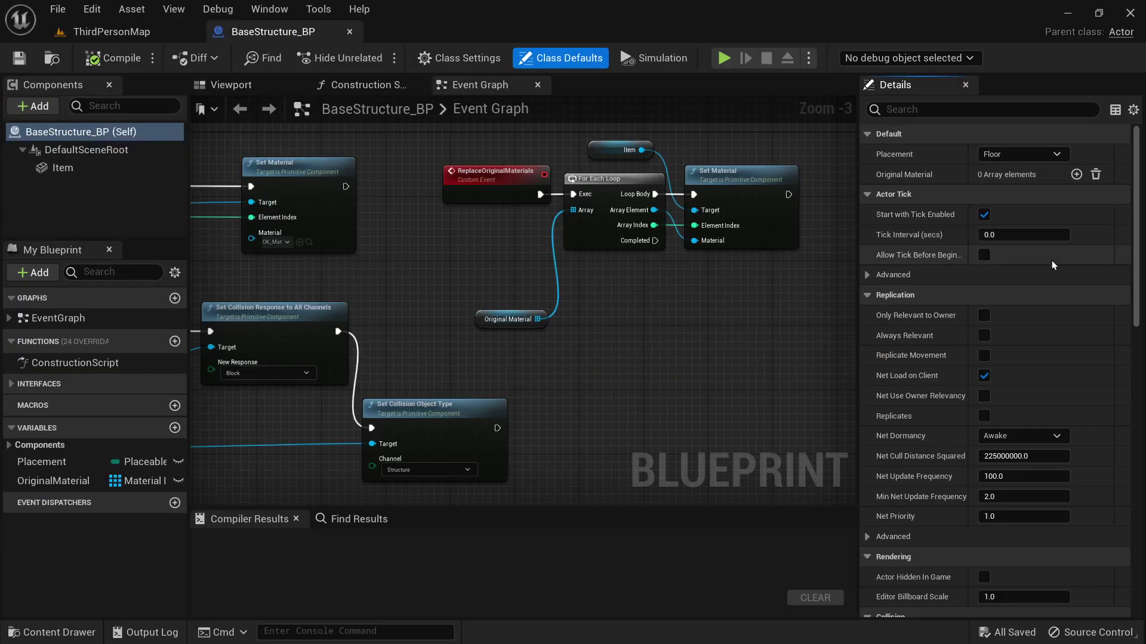
left_click(1022, 157)
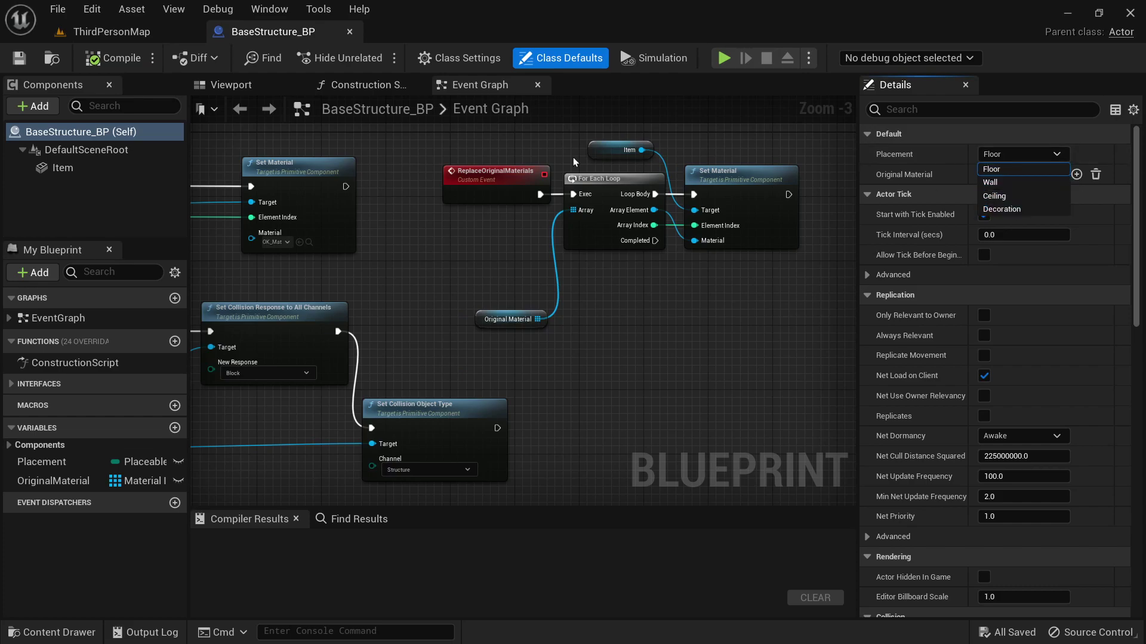
left_click(100, 35)
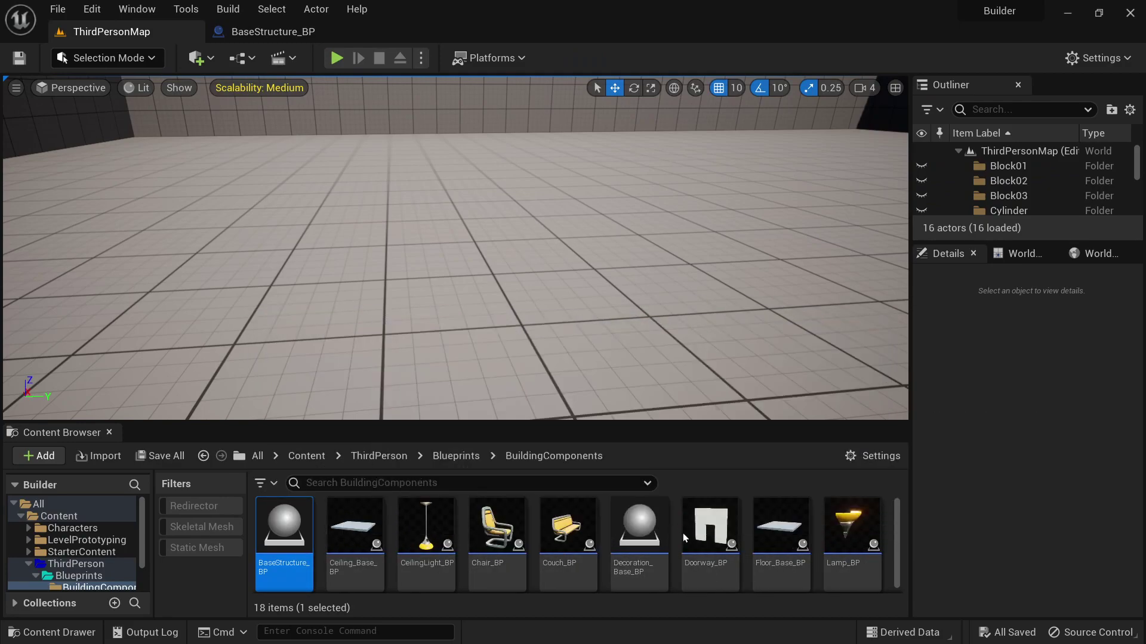
Examine the floor, wall and ceiling base blueprints among the assets in the BuildingComponents folder.
mouse_move(796, 525)
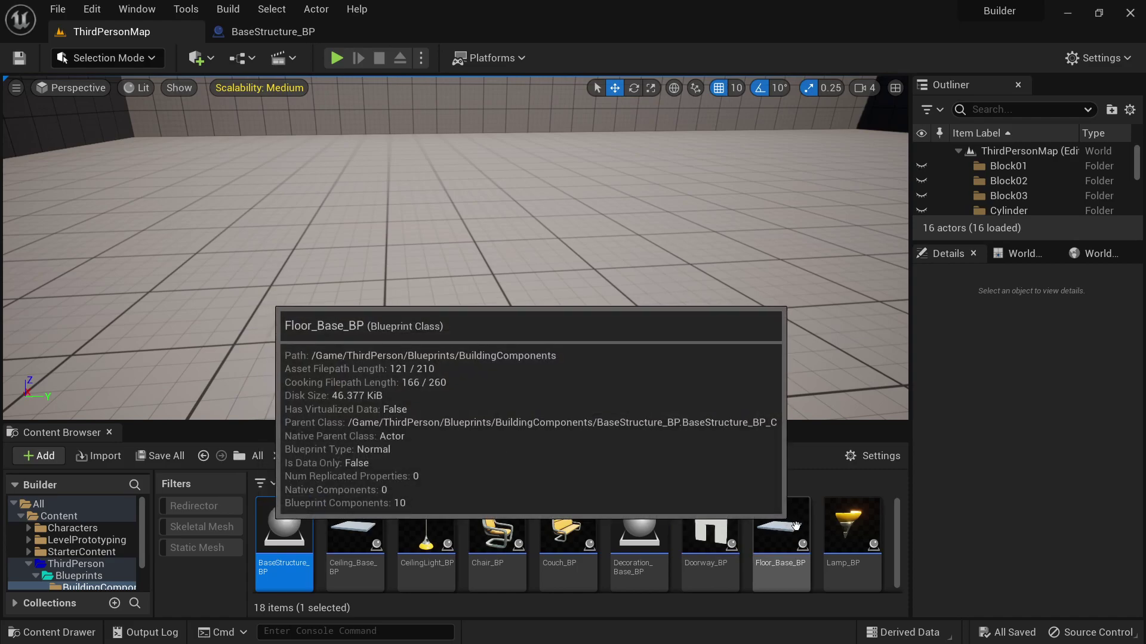
scroll(795, 525, "down", 1)
scroll(680, 547, "up", 1)
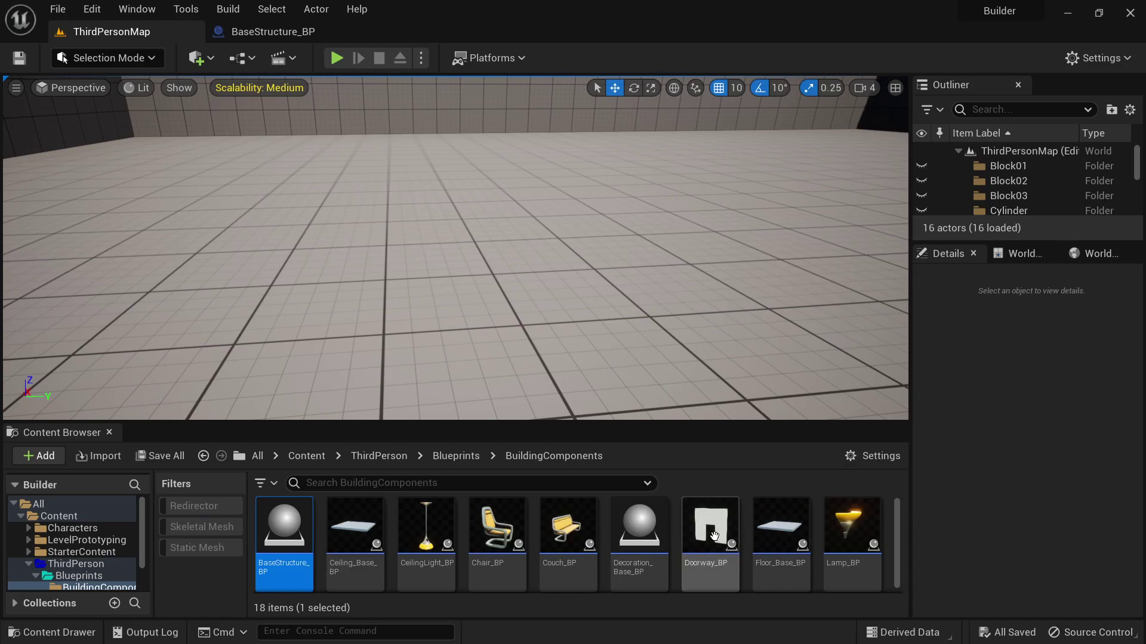
scroll(714, 535, "down", 1)
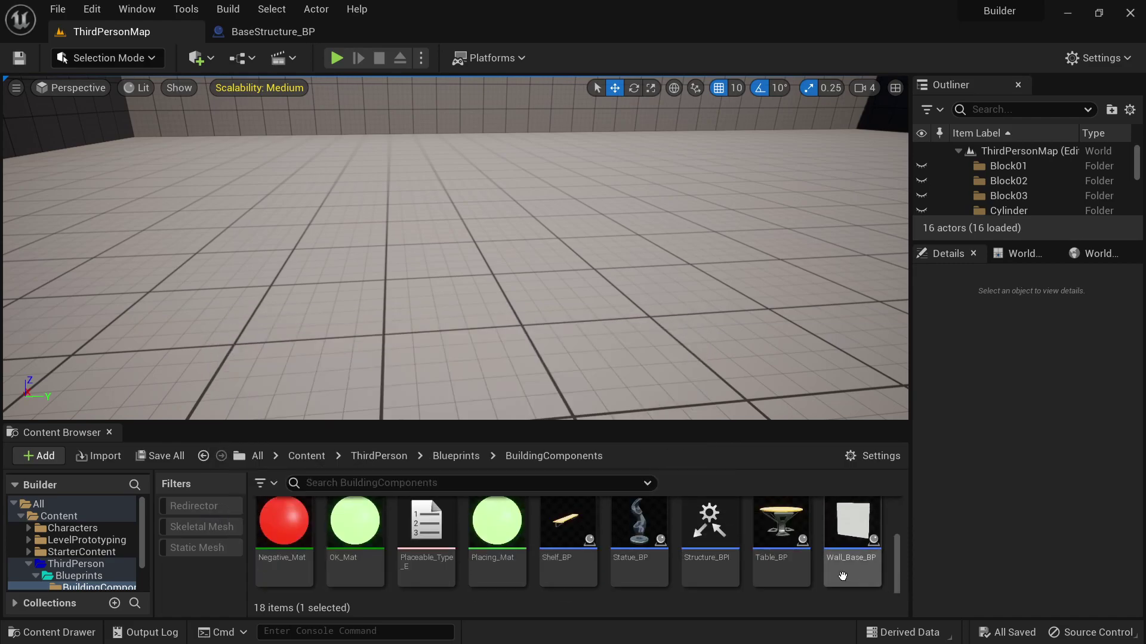
scroll(775, 561, "up", 1)
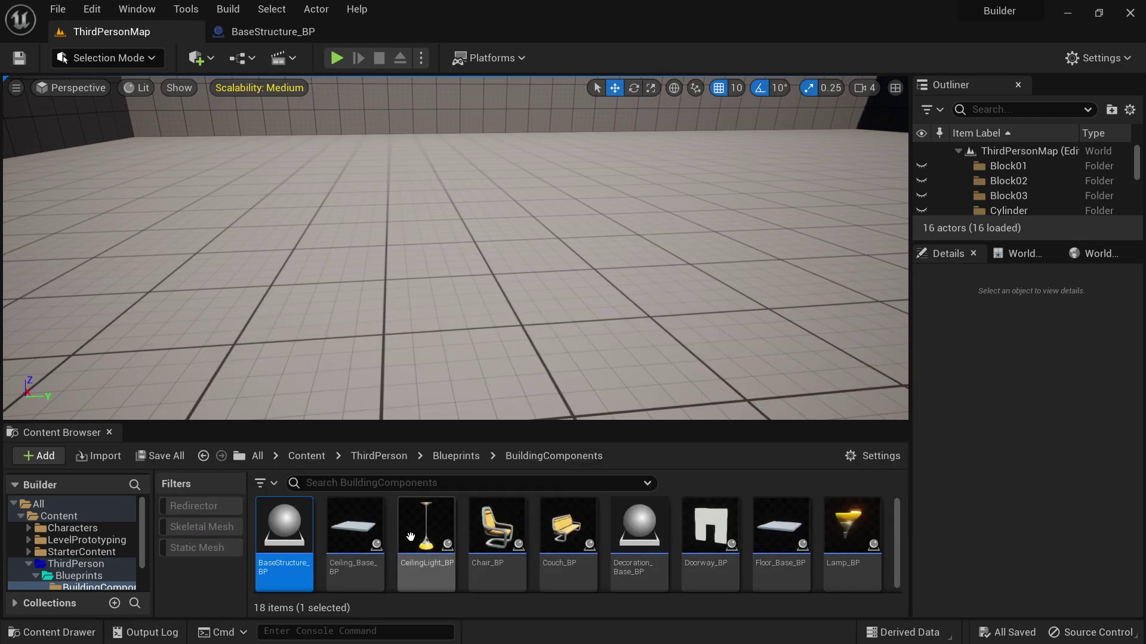
mouse_move(377, 505)
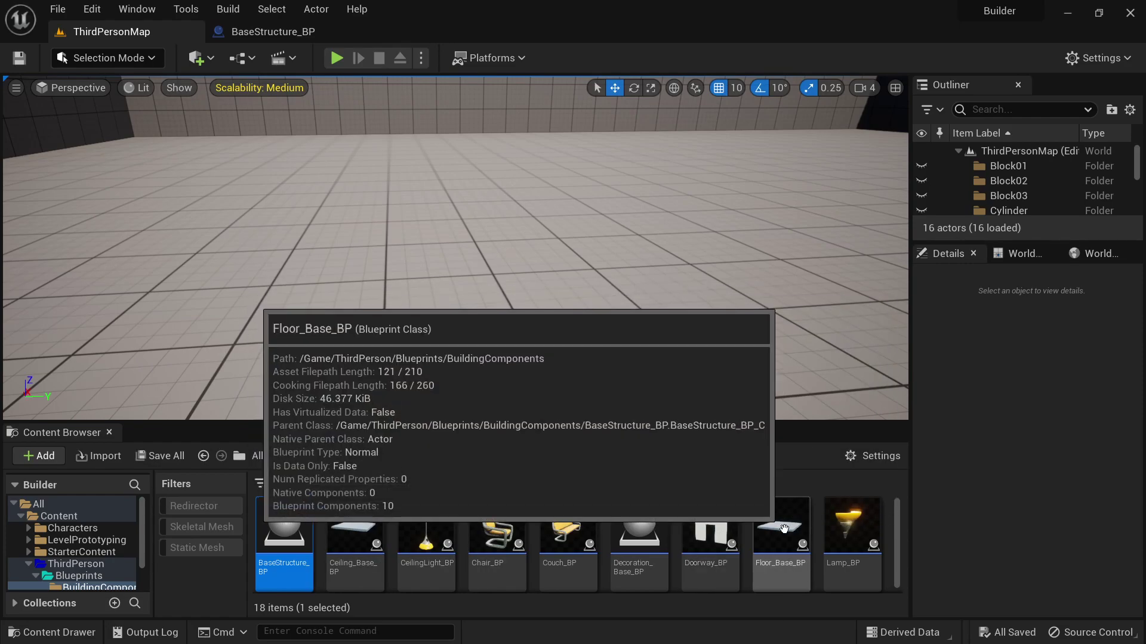
scroll(784, 526, "down", 2)
scroll(781, 525, "up", 2)
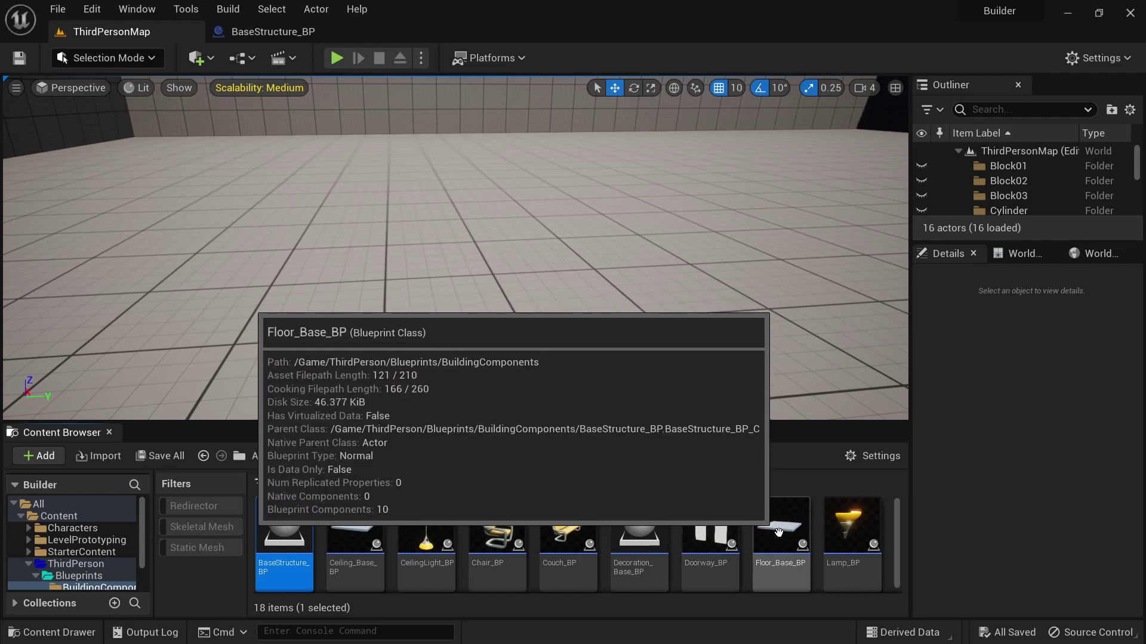
Create a child blueprint class of Floor_Base_BP and name it CheckerFloor_BP.
right_click(780, 535)
left_click(877, 173)
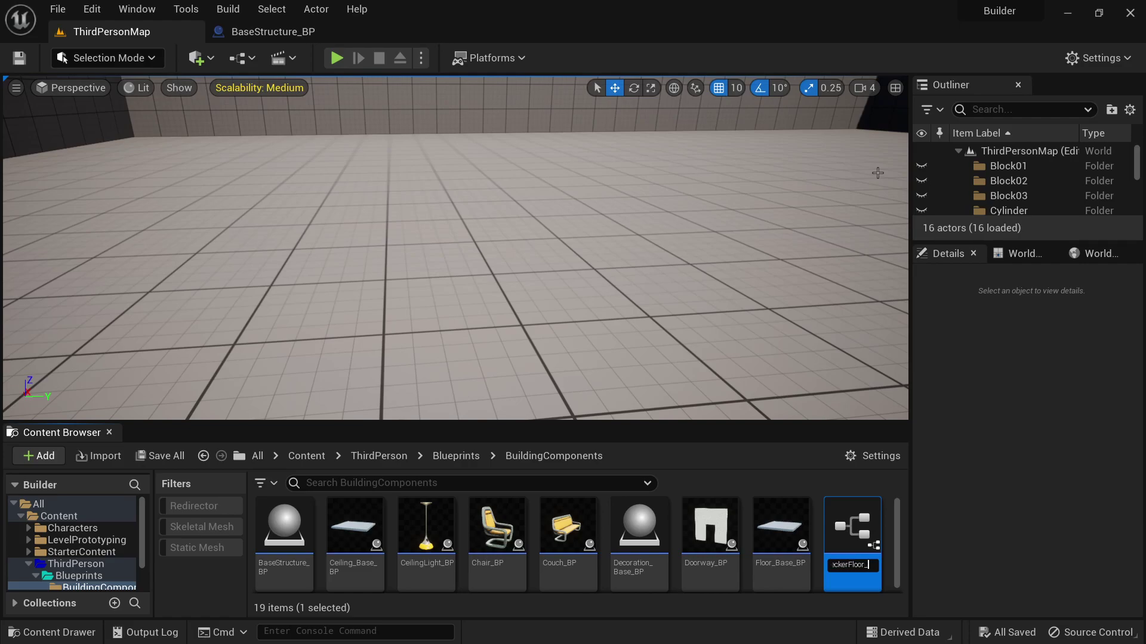
type("BP")
key("Return")
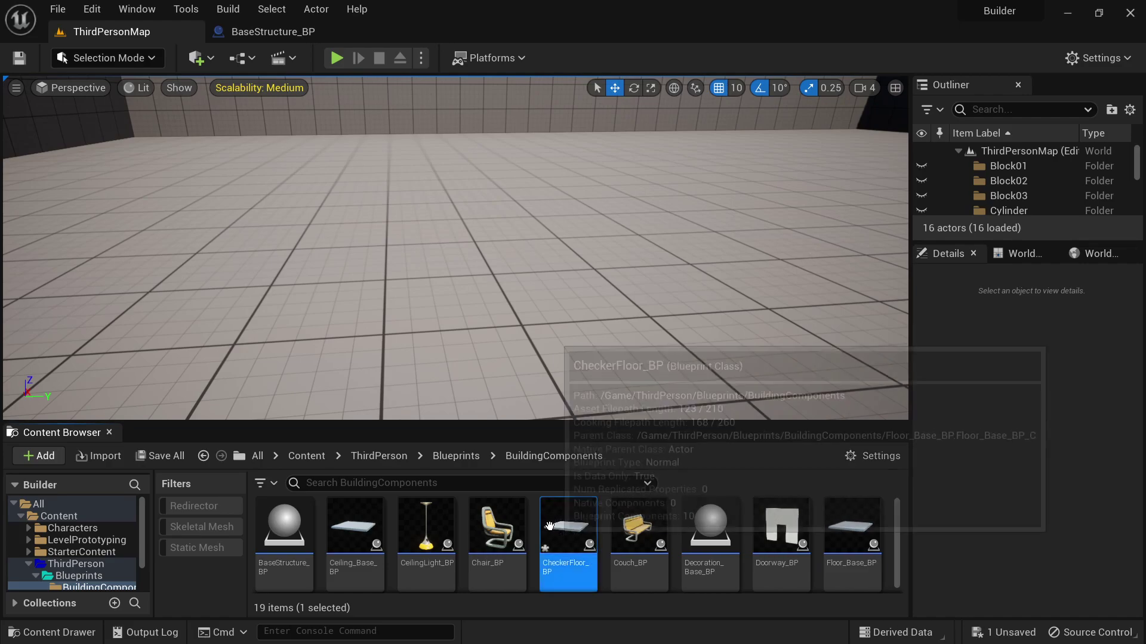
Assign the M_Ceramic_Tile_Checker material to the floor mesh in CheckerFloor_BP, then compile and close the blueprint.
double_click(567, 531)
left_click(481, 368)
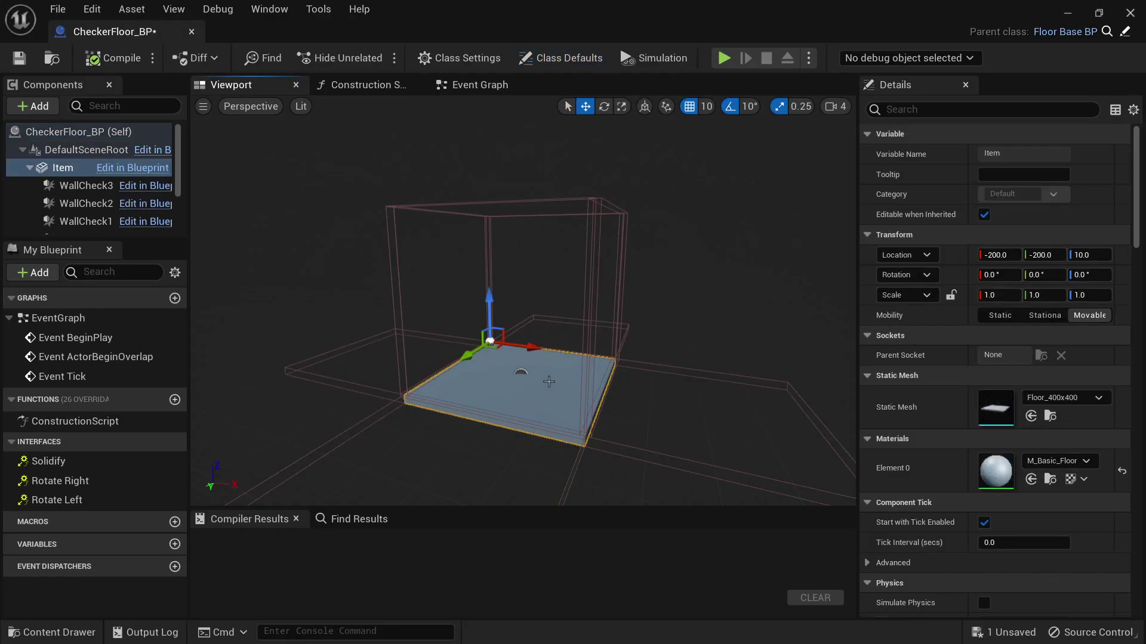
left_click(1059, 461)
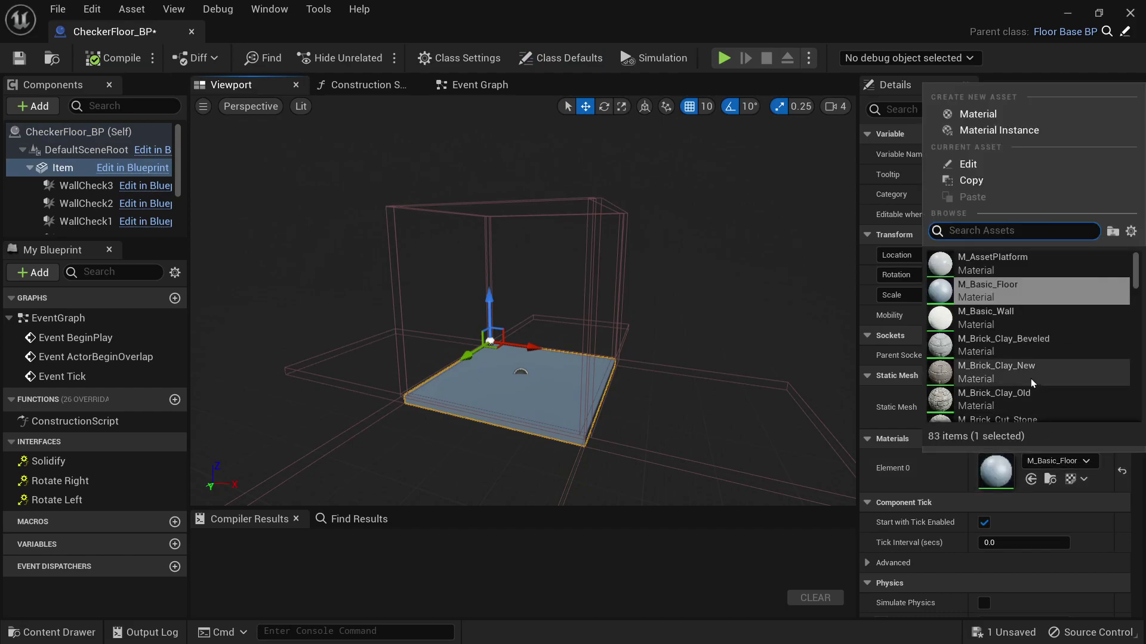
scroll(1014, 388, "down", 5)
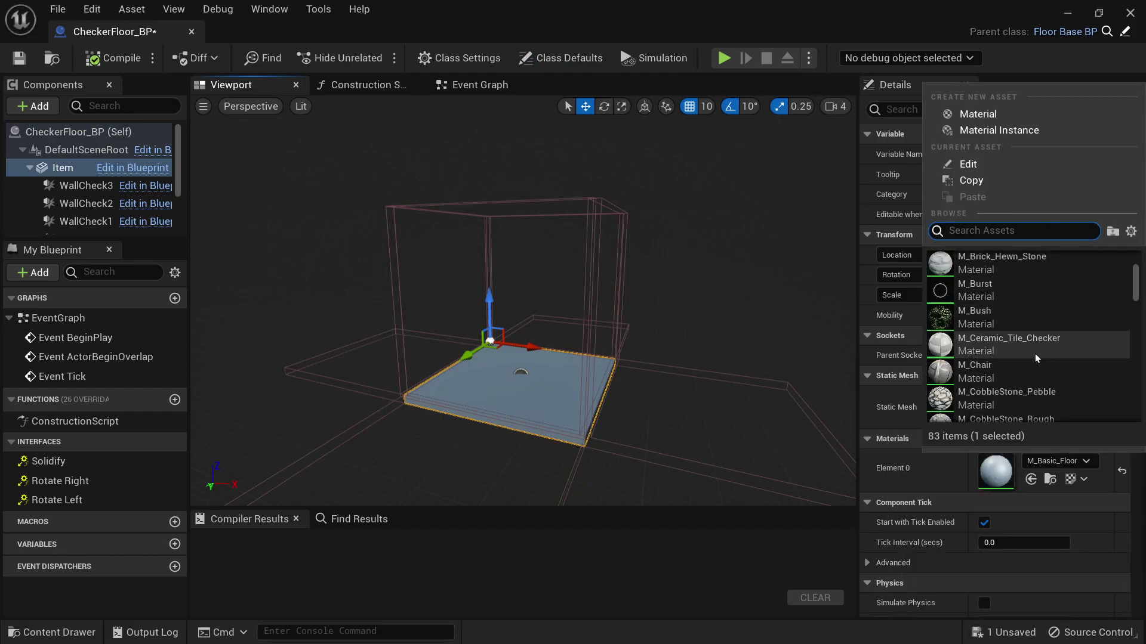
left_click(1018, 348)
key("f")
left_click(114, 58)
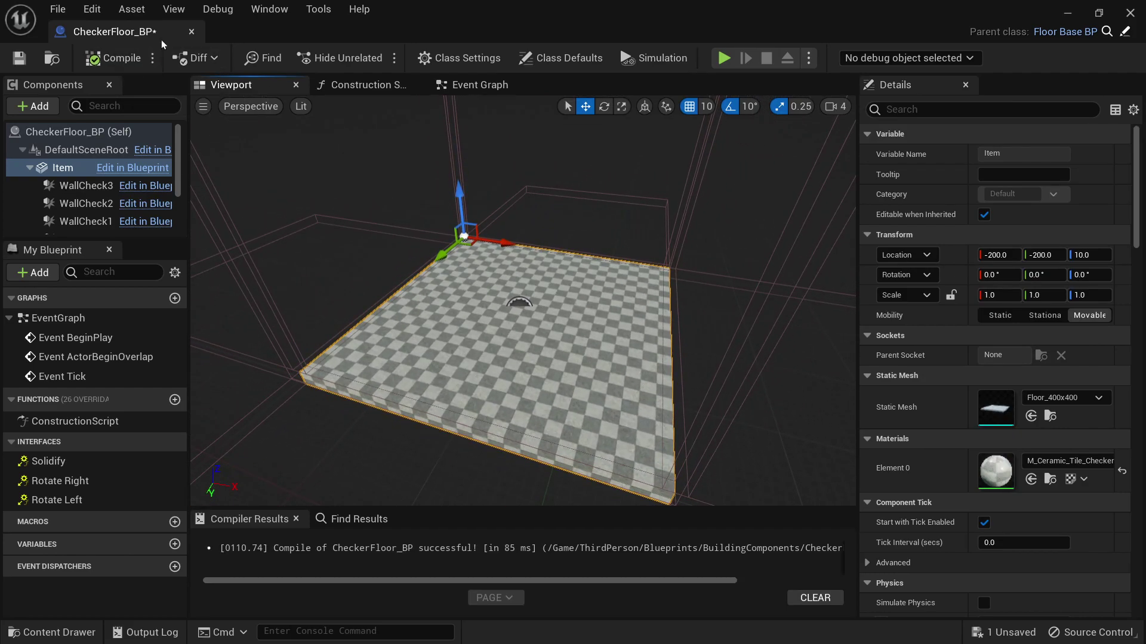
left_click(191, 32)
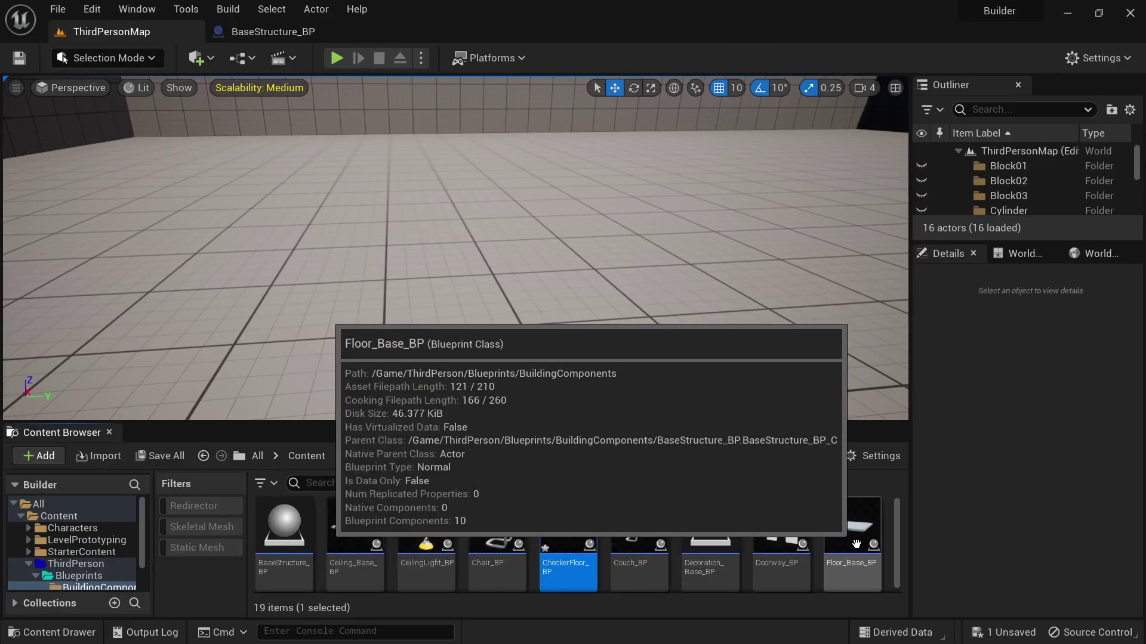
Create a child blueprint class of Wall_Base_BP and name it StoneWall_BP.
scroll(827, 581, "down", 5)
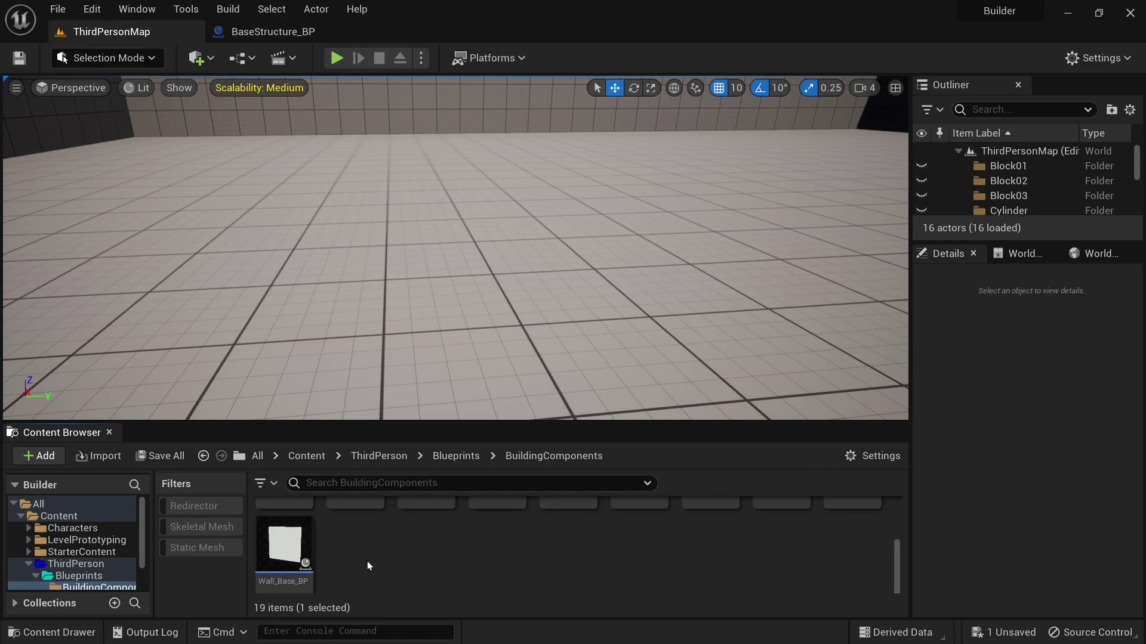
scroll(328, 563, "up", 5)
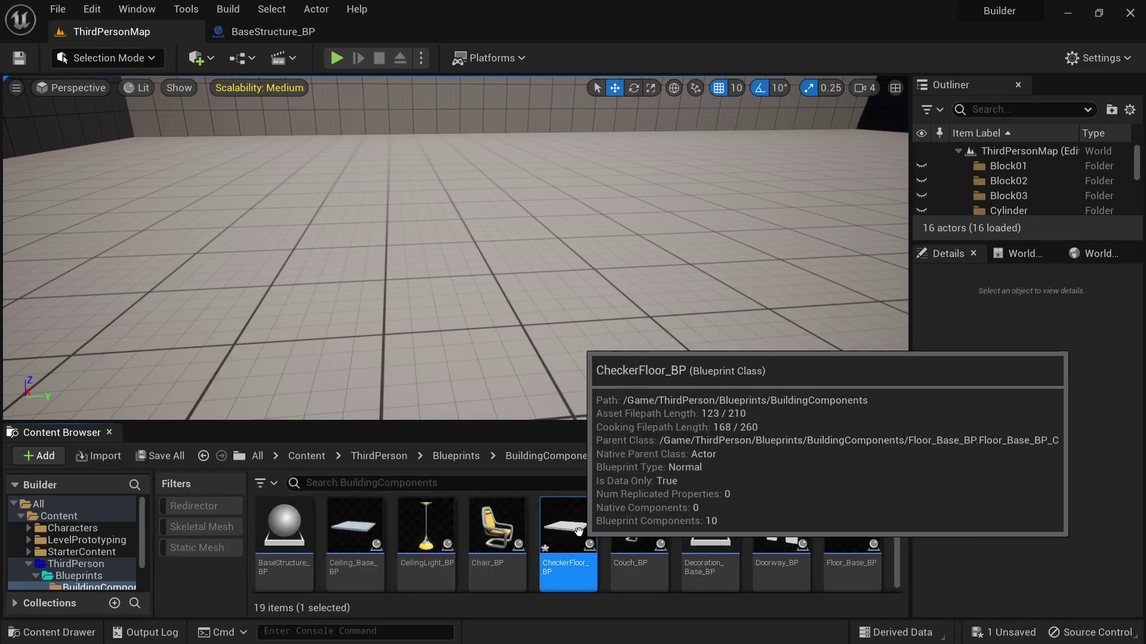
scroll(335, 535, "down", 5)
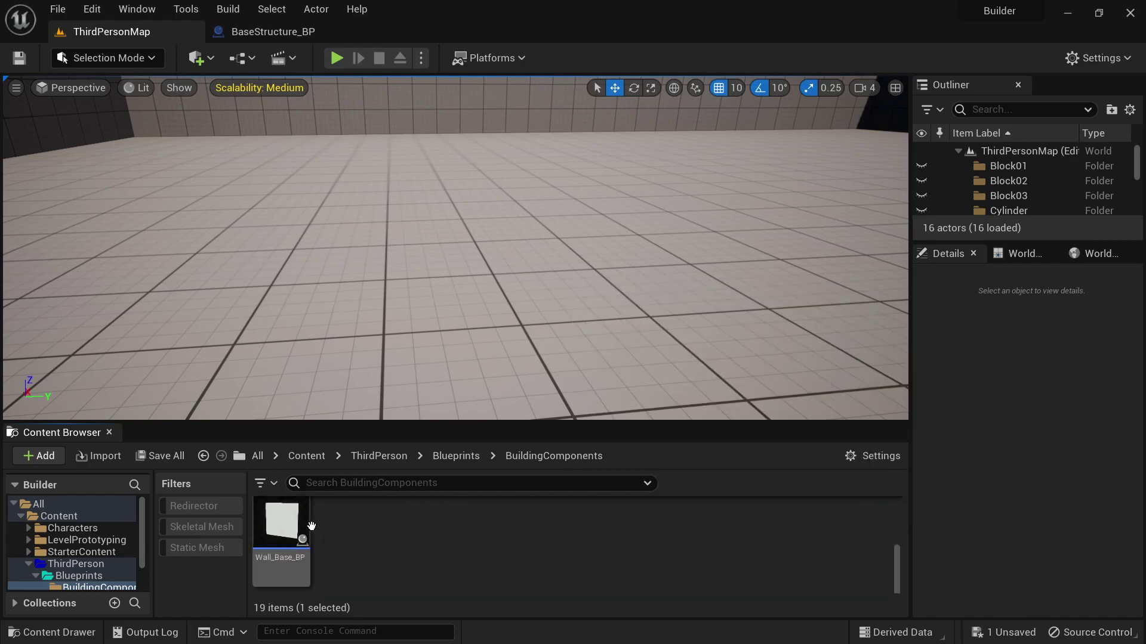
right_click(279, 540)
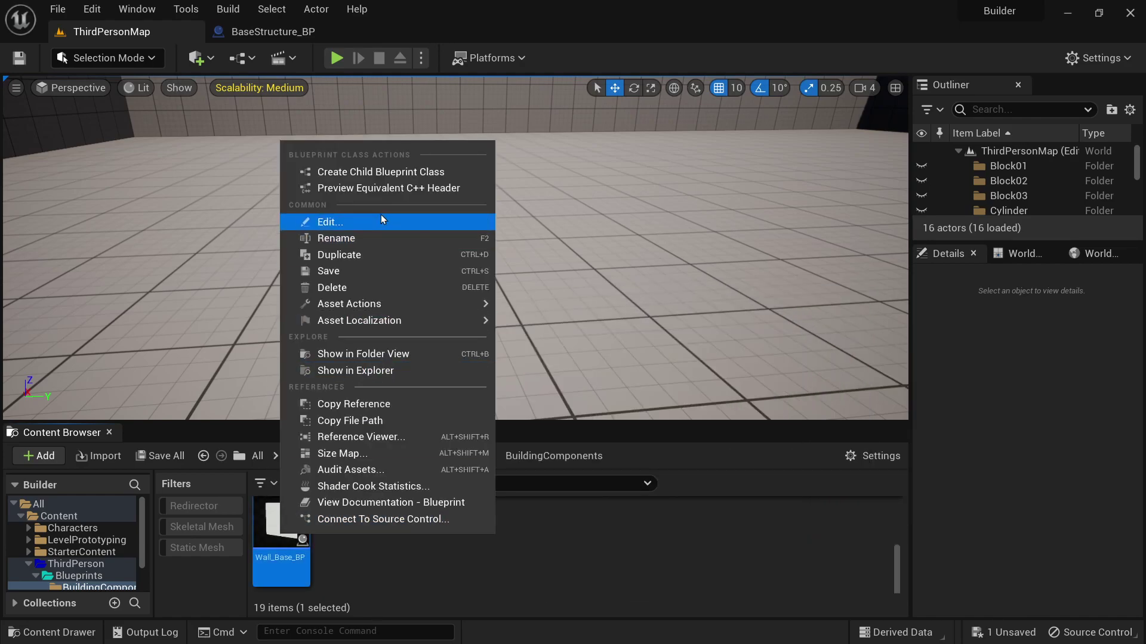
left_click(393, 173)
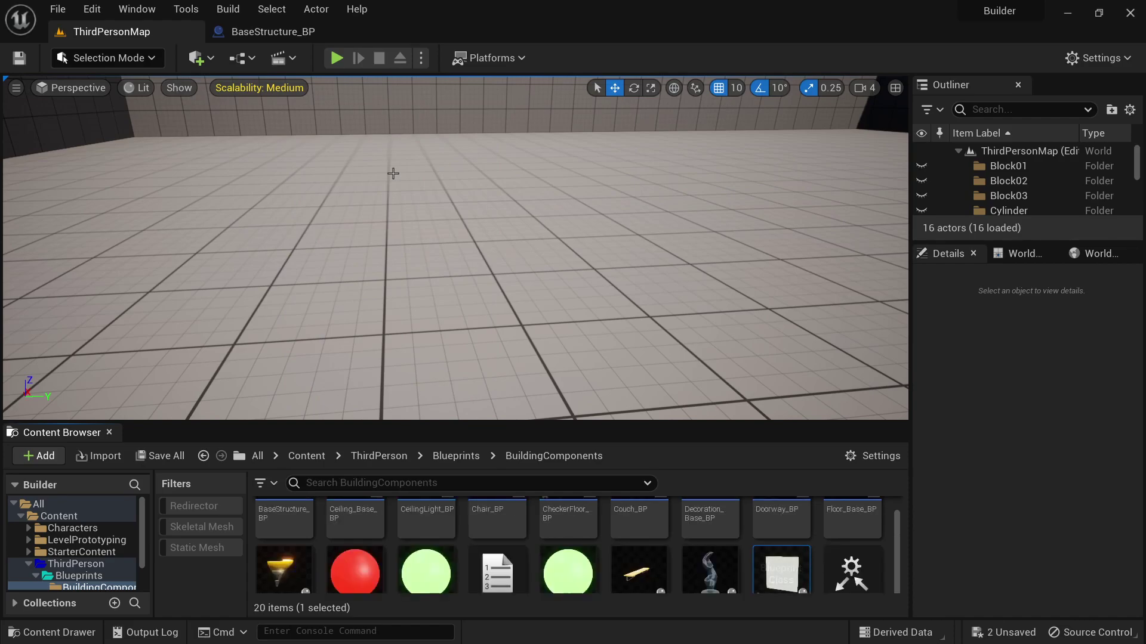
Assign the M_Brick_Clay_Beveled material to the wall mesh in StoneWall_BP, then compile and close the blueprint.
double_click(787, 561)
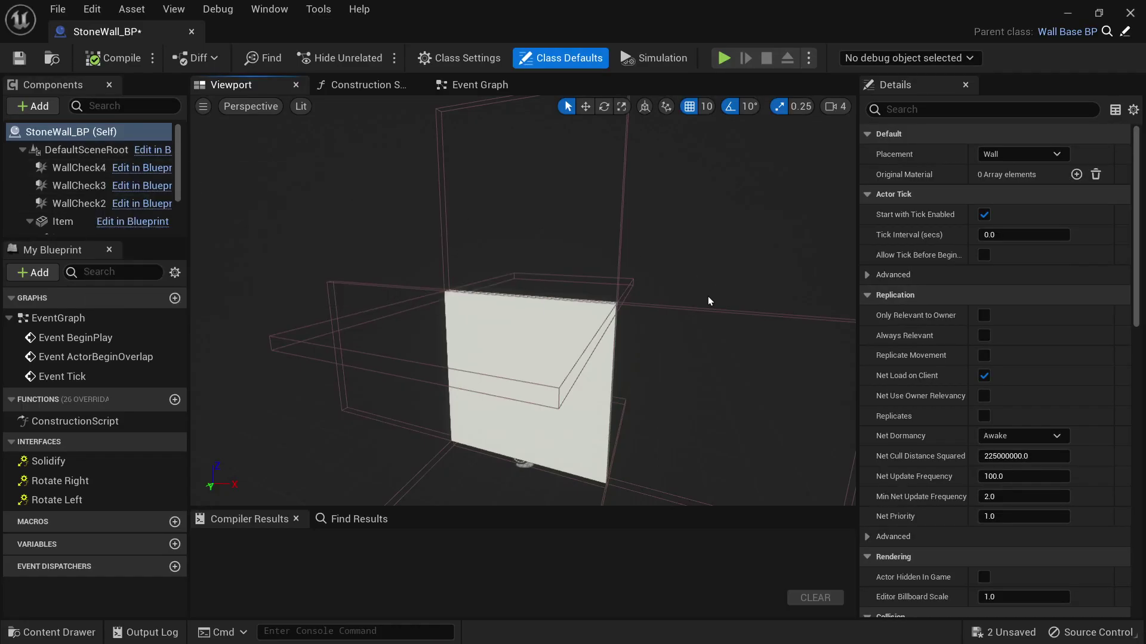
left_click(583, 396)
left_click(1061, 463)
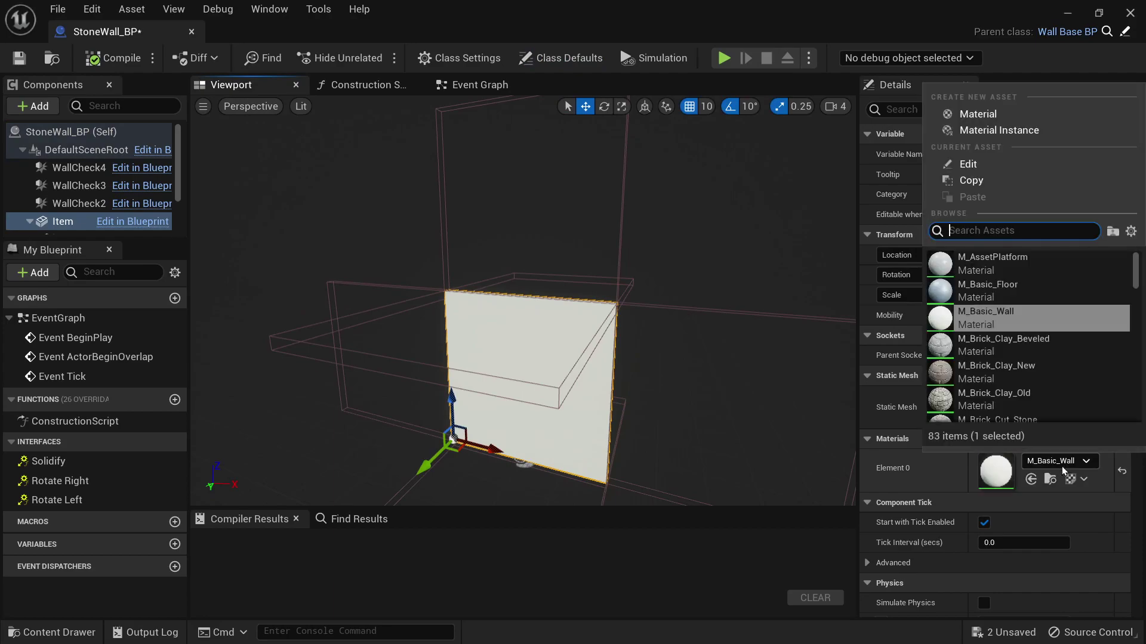
left_click(1021, 346)
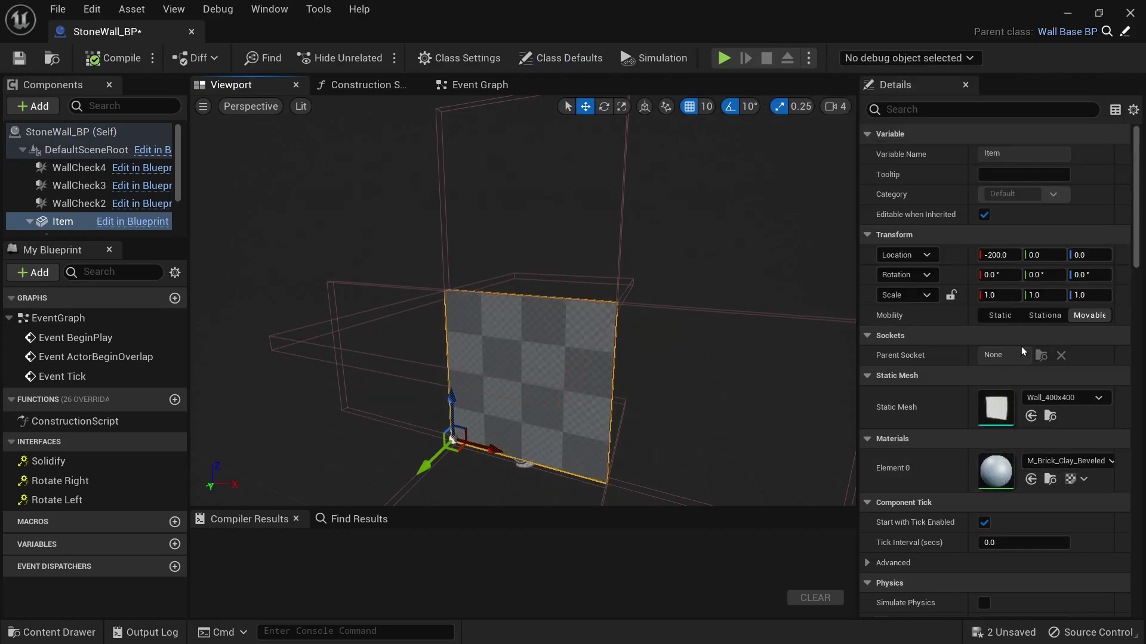
left_click(122, 57)
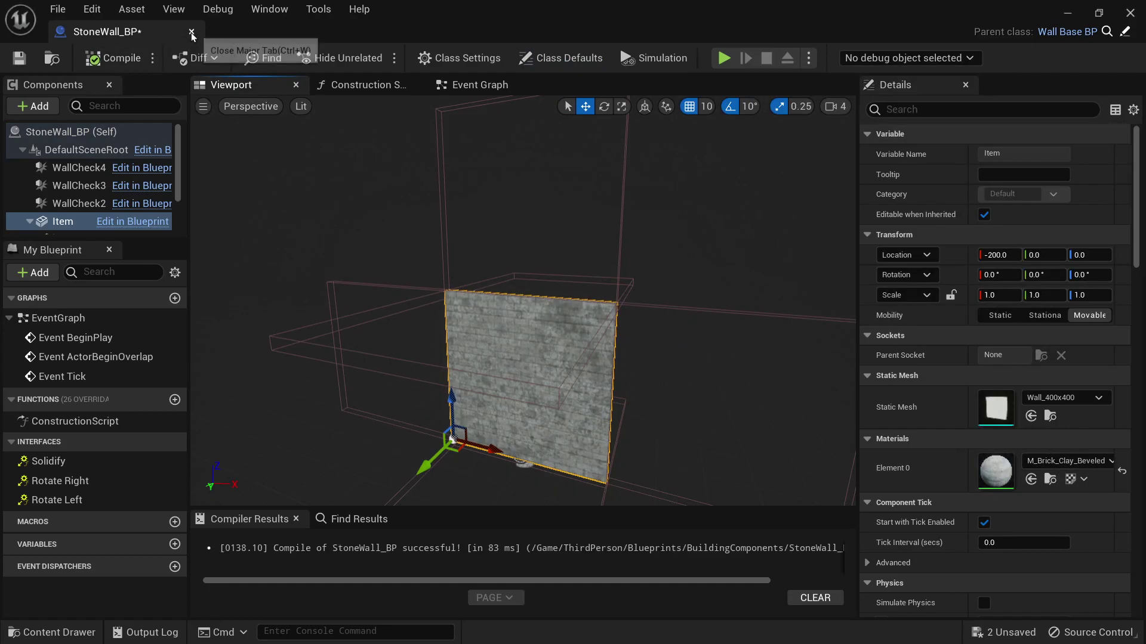
left_click(191, 33)
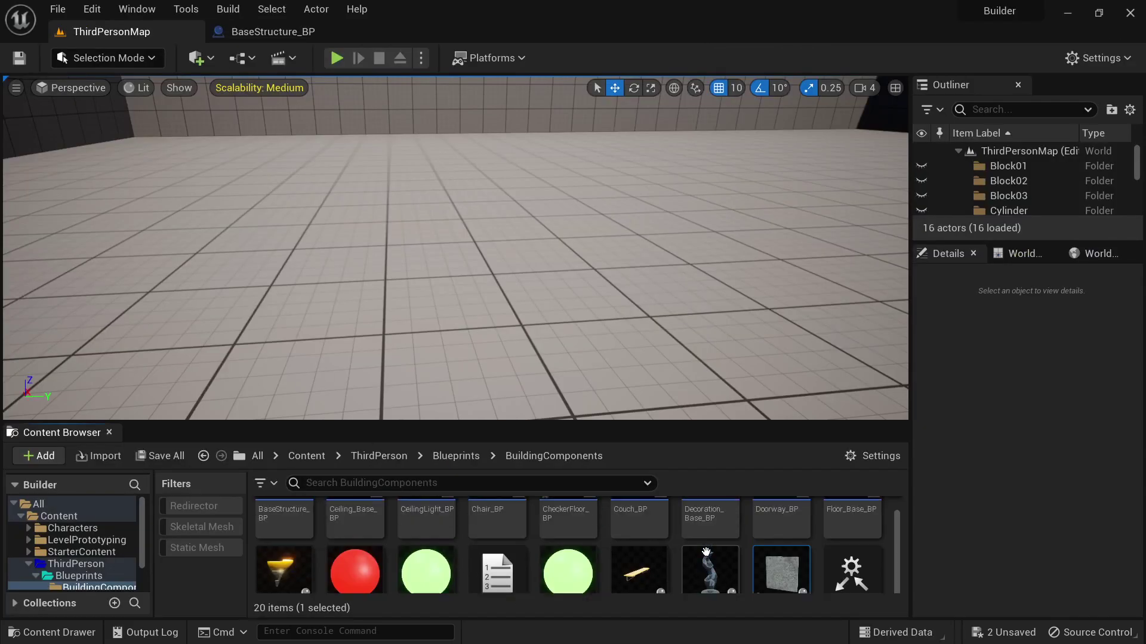
Create a child blueprint class of Ceiling_Base_BP and name it WoodenCeiling_BP.
right_click(371, 529)
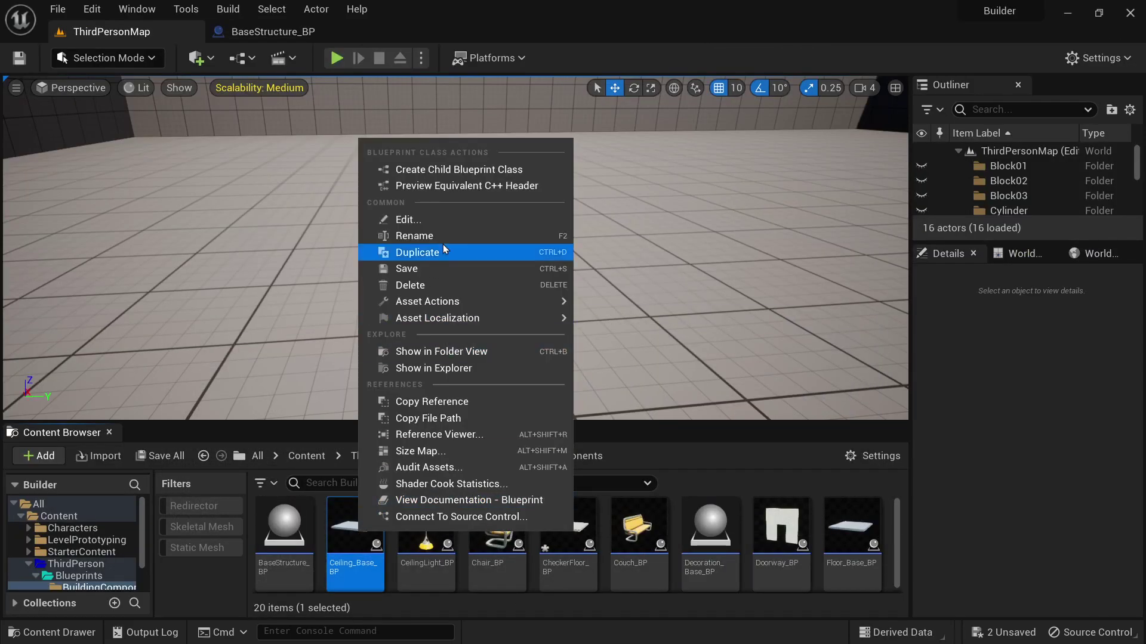
left_click(465, 172)
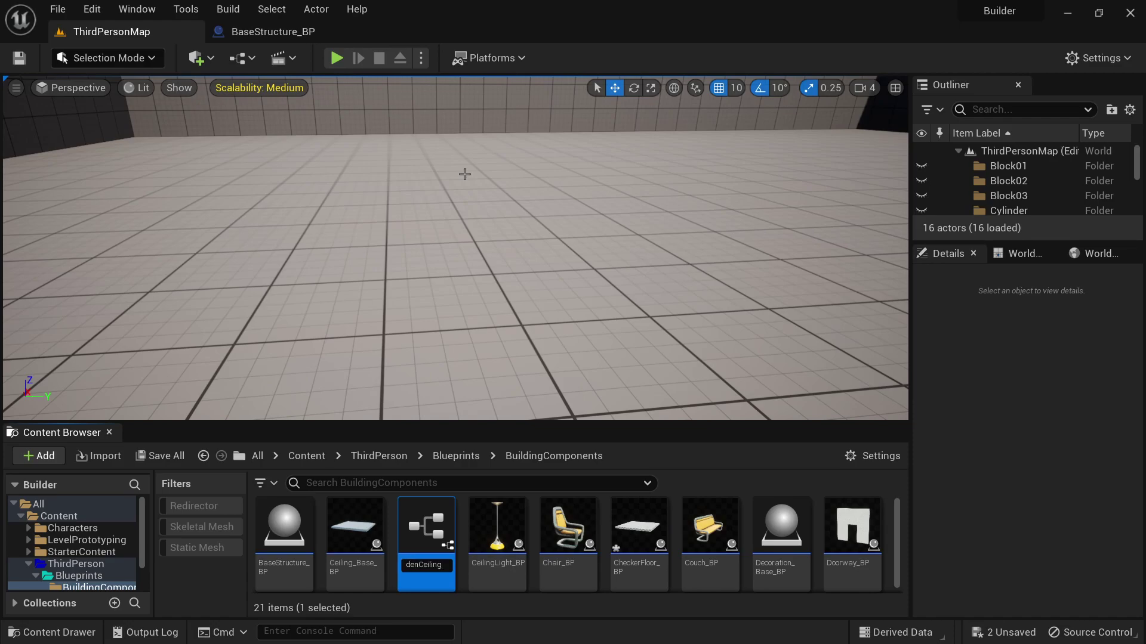
key("Return")
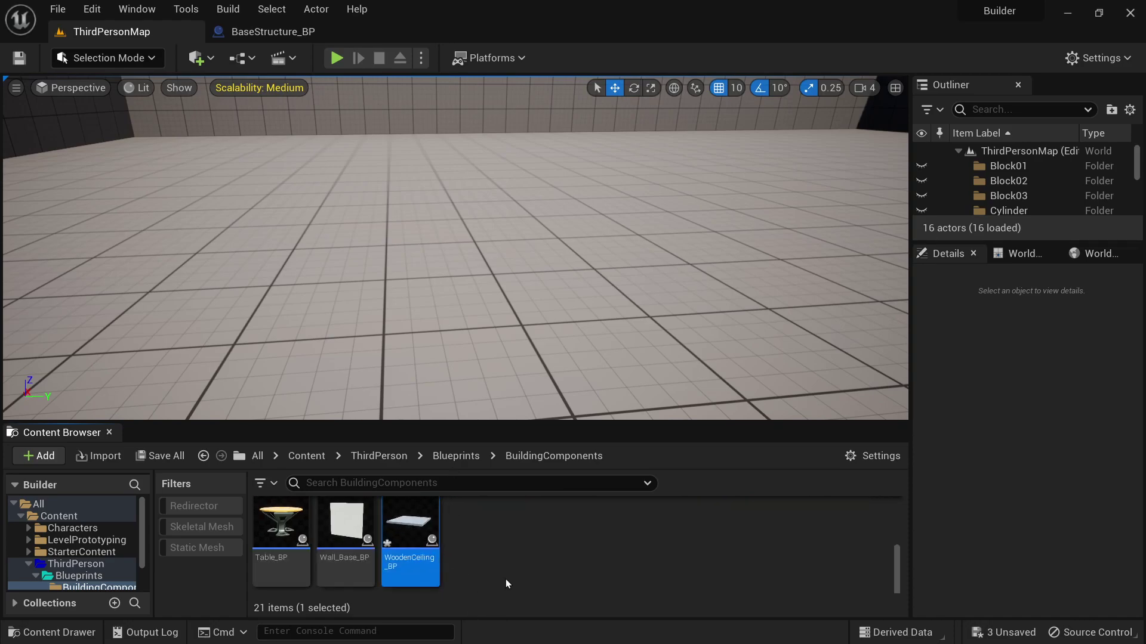
Open WoodenCeiling_BP, assign the M_Wood_Walnut material to its ceiling mesh, and inspect the textured surface up close.
right_click(419, 523)
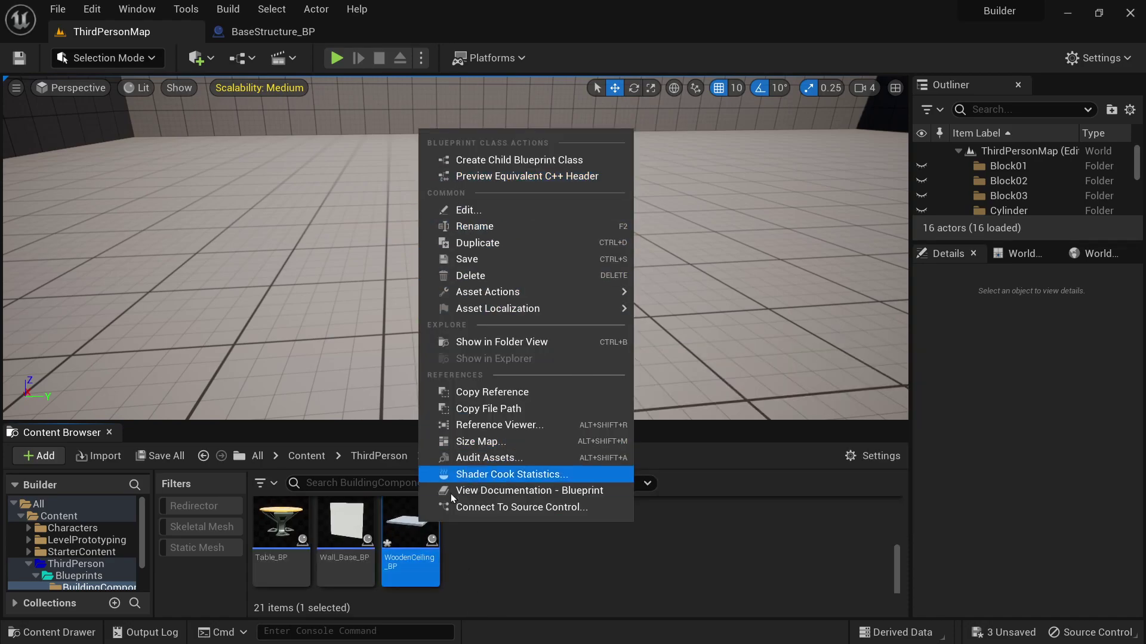
left_click(411, 561)
double_click(411, 561)
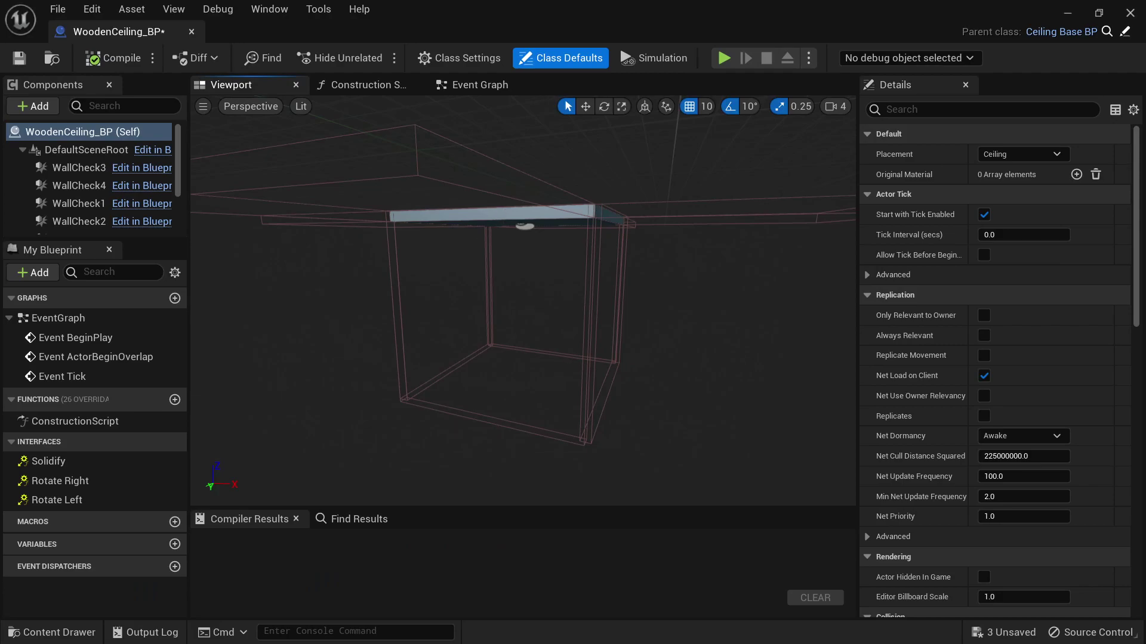
left_click(507, 214)
left_click(1059, 460)
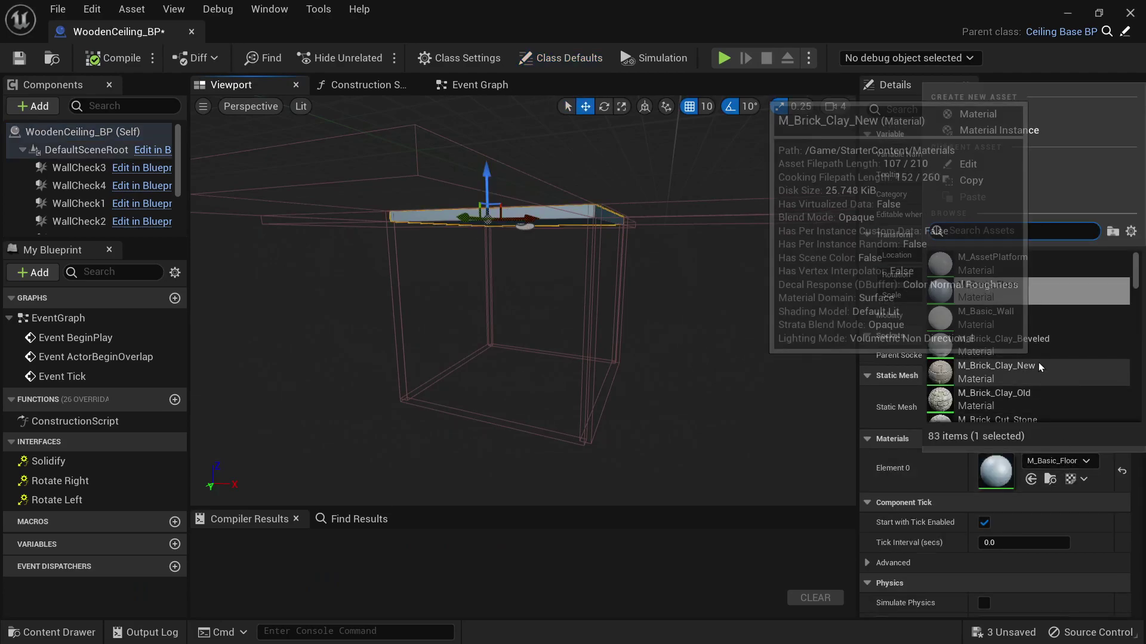
scroll(1041, 365, "down", 3)
type("wood")
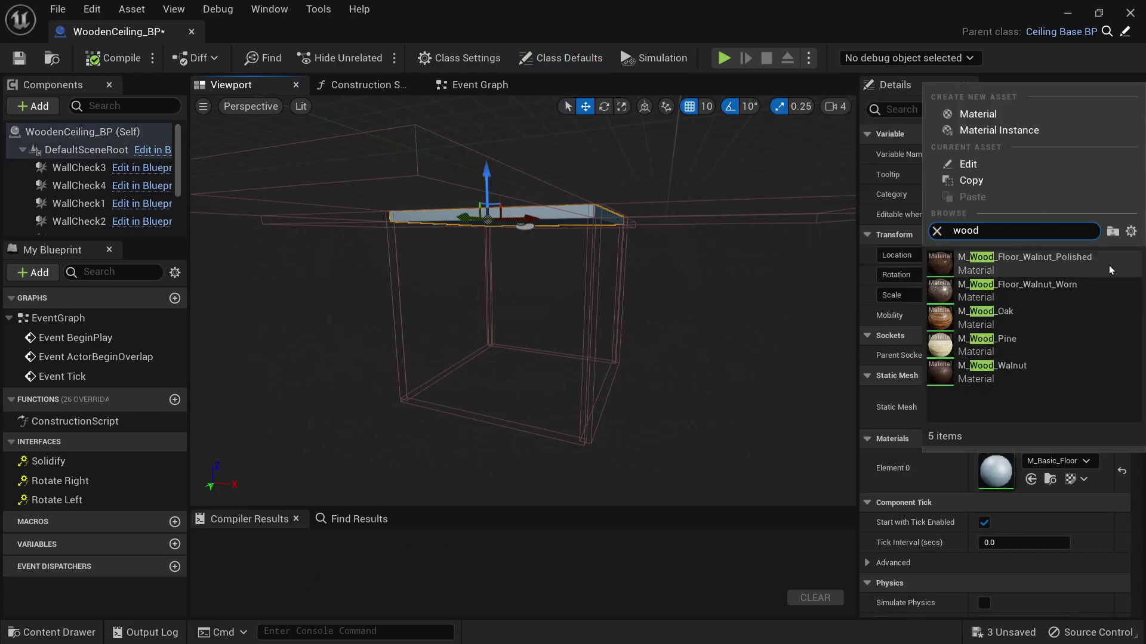
left_click(1043, 361)
right_click_drag(682, 299, 752, 373)
key("w")
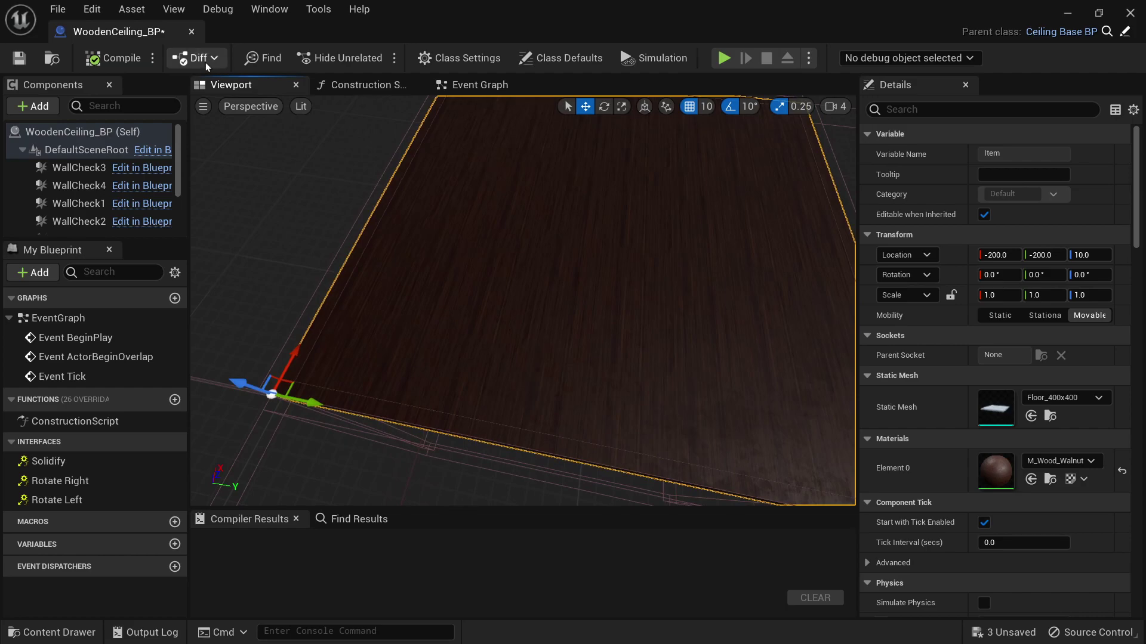
Compile and close WoodenCeiling_BP, and save all modified assets.
left_click(114, 58)
left_click(191, 31)
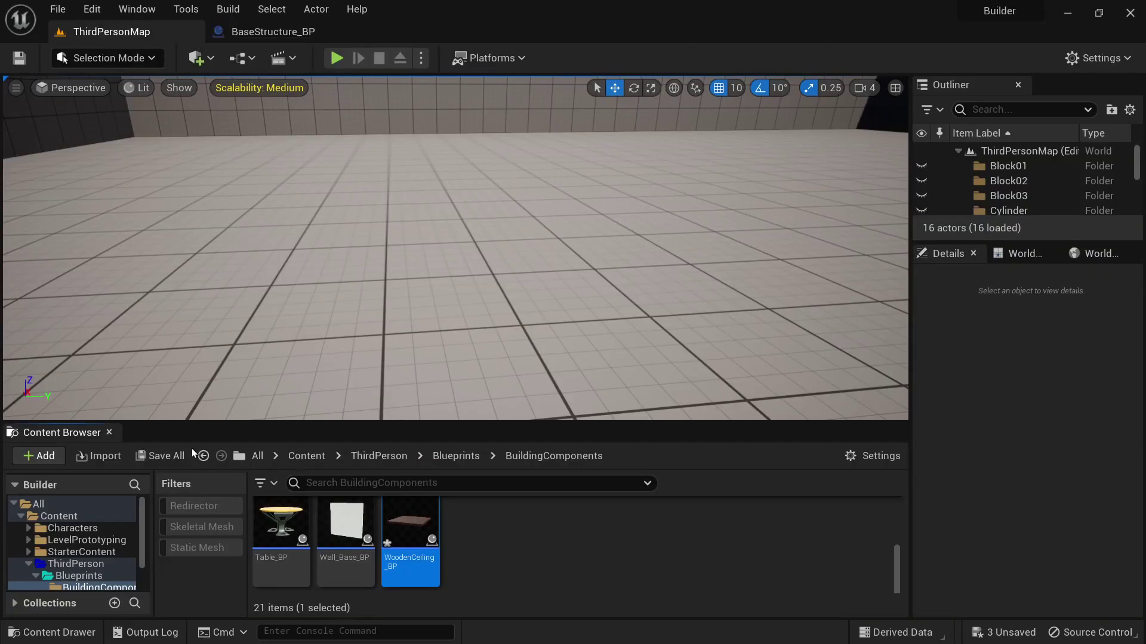
left_click(162, 459)
left_click(686, 496)
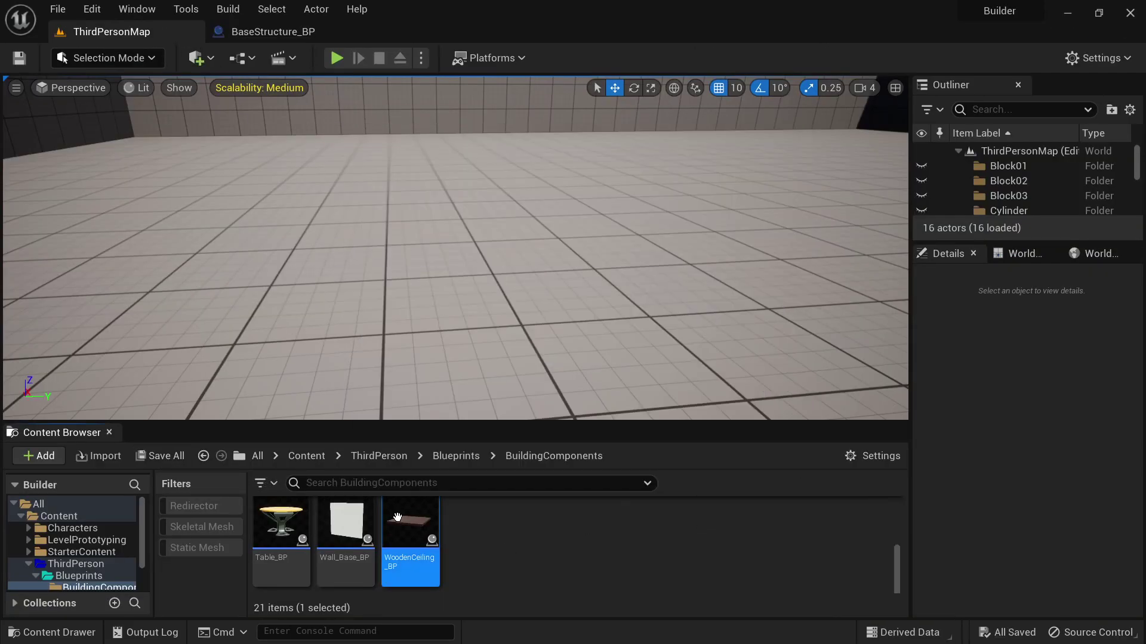
Open Player_BP from the ThirdPerson Blueprints folder and show its Event Graph.
scroll(444, 531, "up", 2)
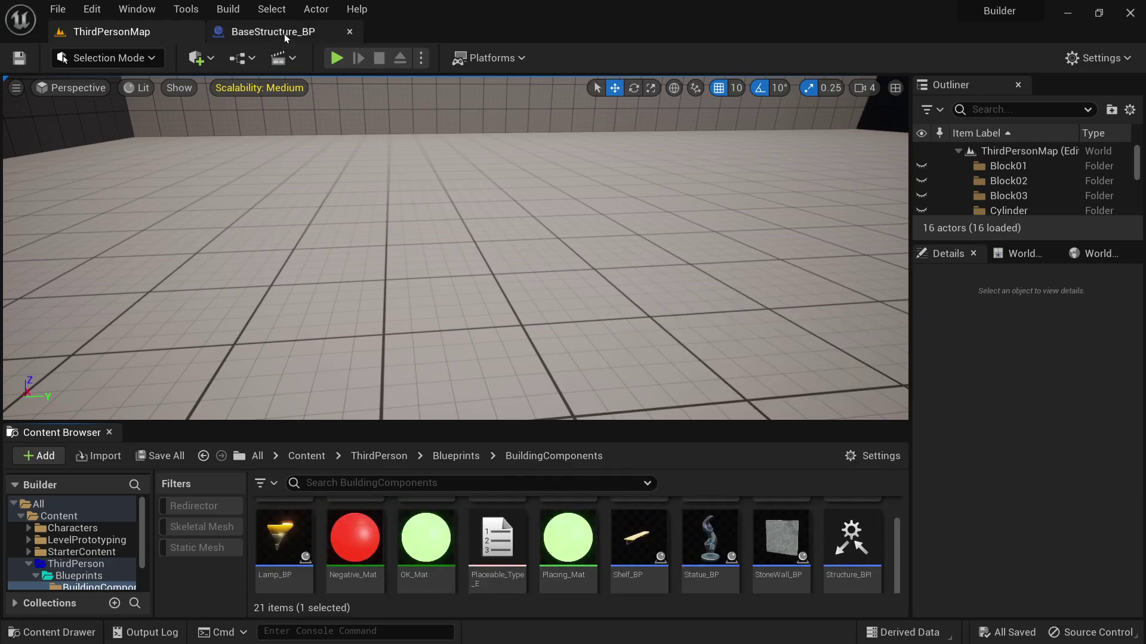
left_click(63, 564)
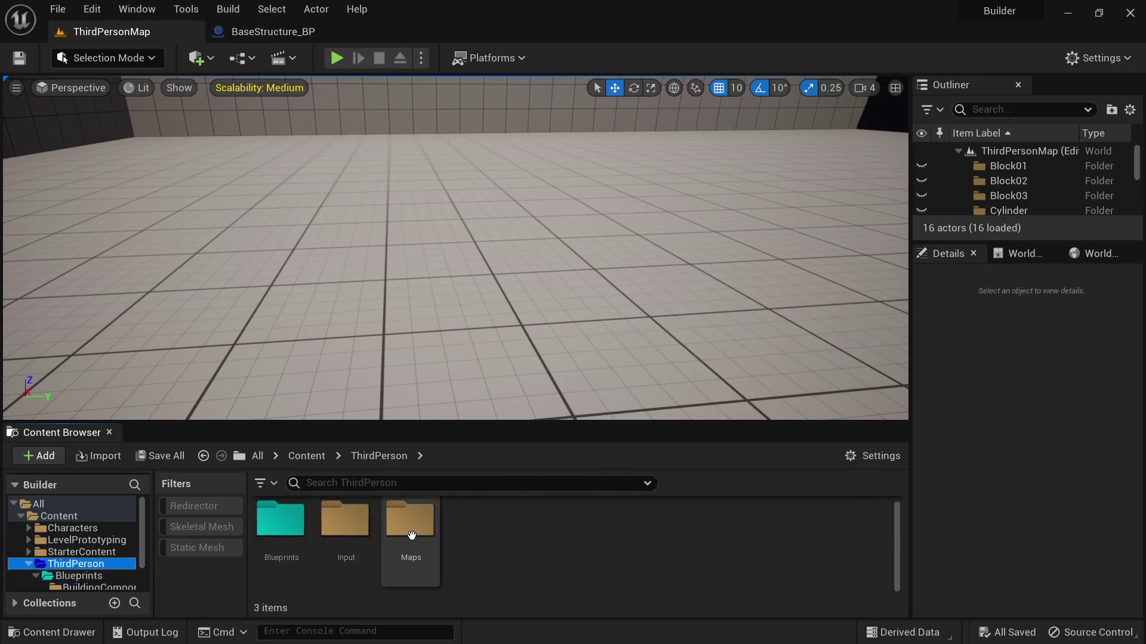
double_click(286, 523)
left_click(481, 531)
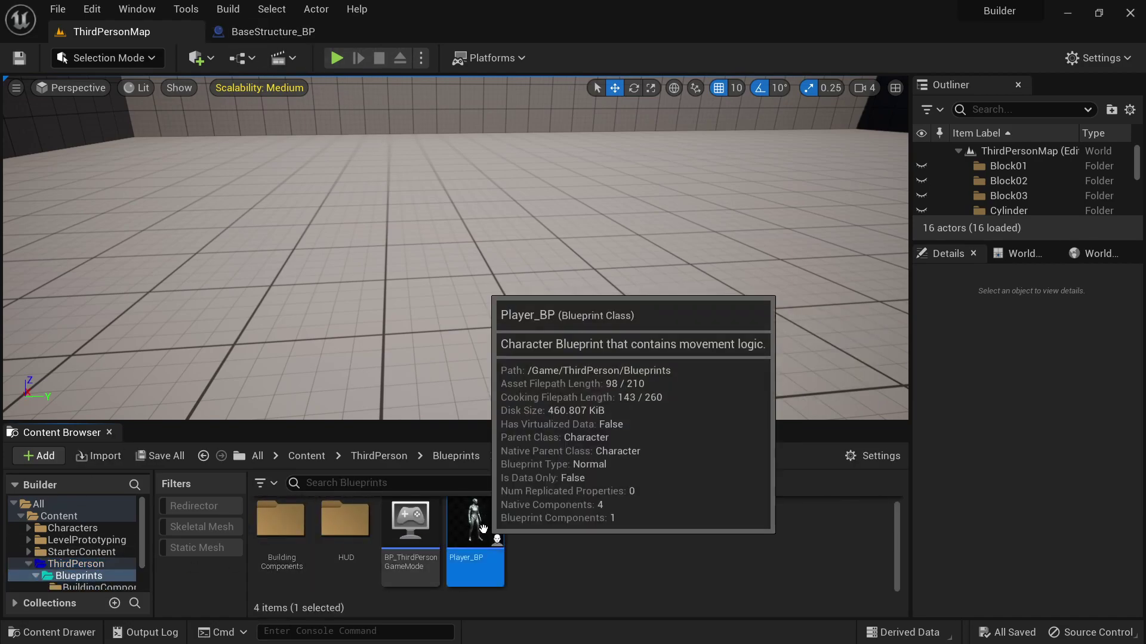
double_click(481, 524)
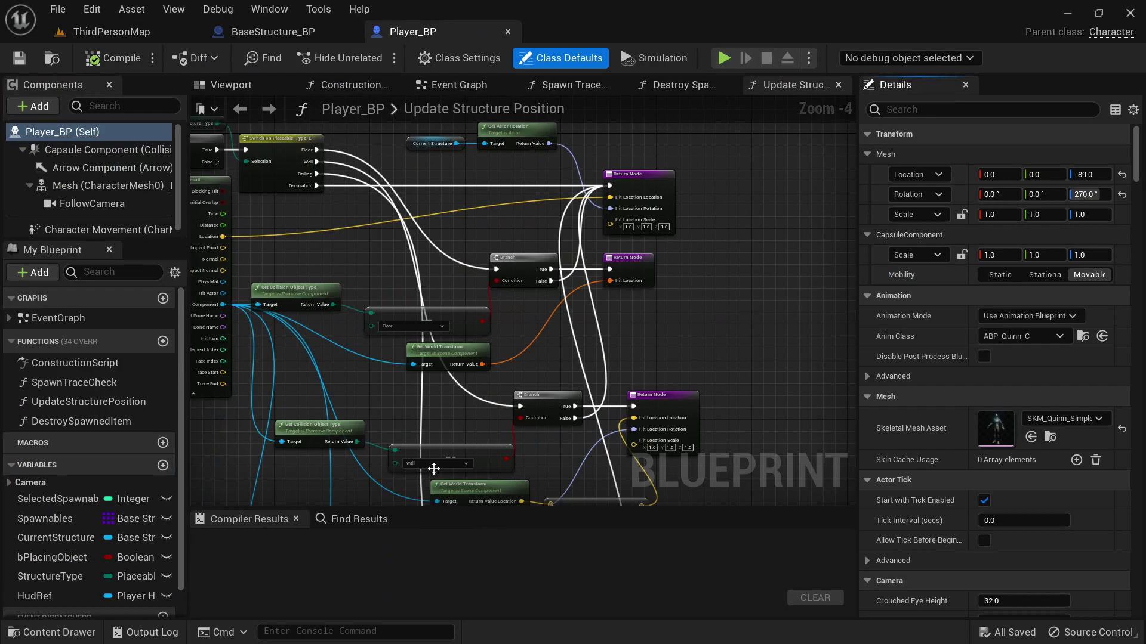
left_click(242, 86)
left_click(456, 85)
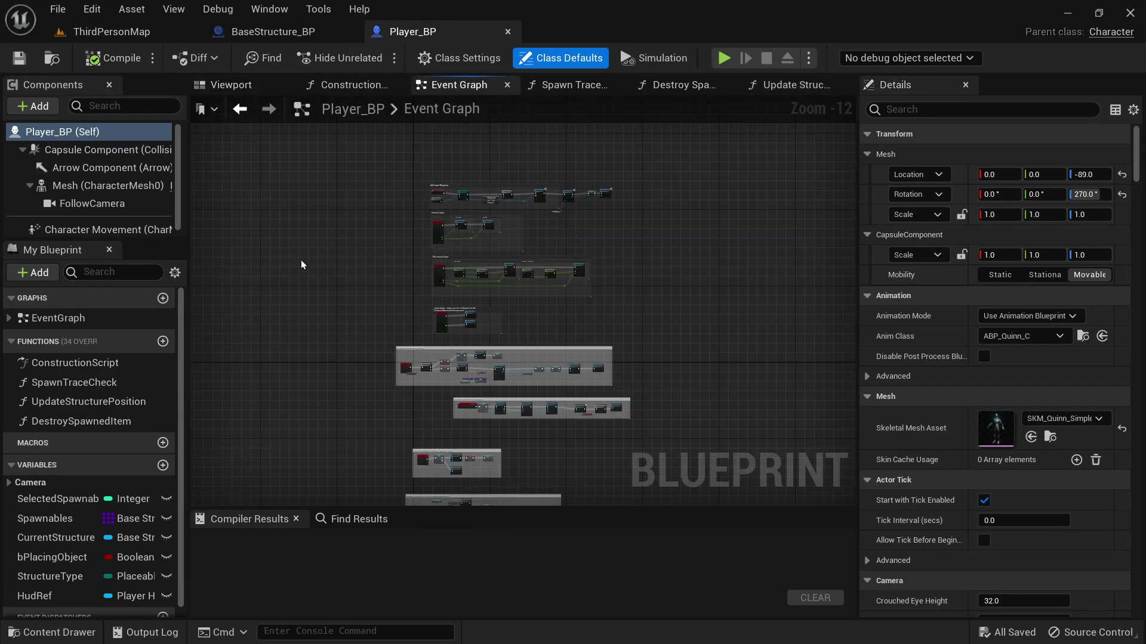
right_click_drag(302, 264, 477, 281)
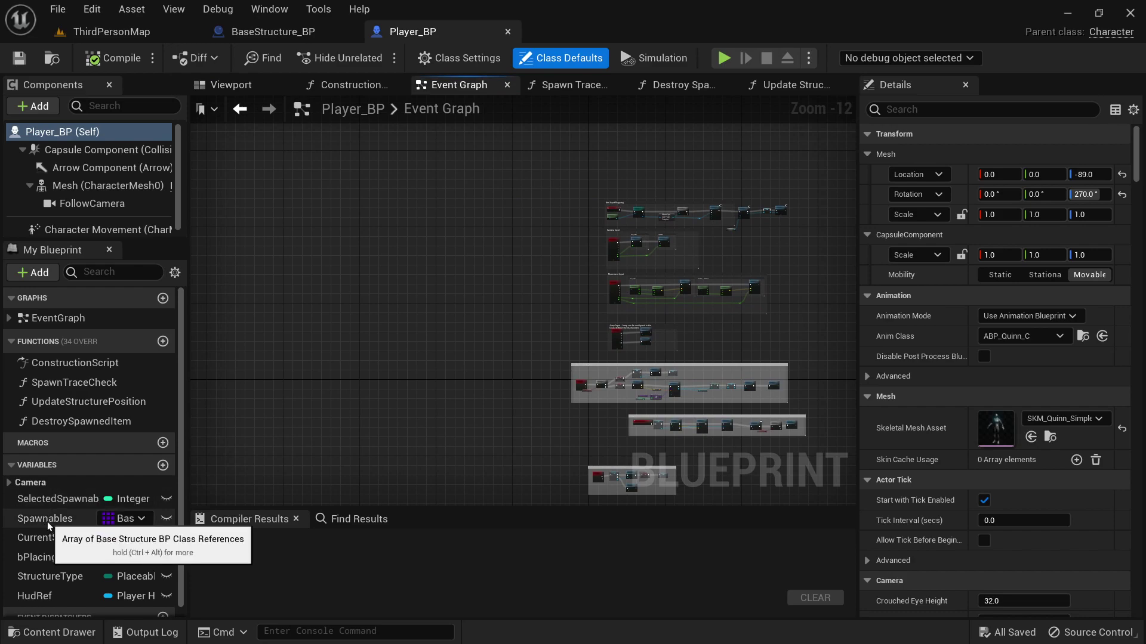
Remove all elements from the default value of Player_BP's Spawnables array.
left_click(129, 519)
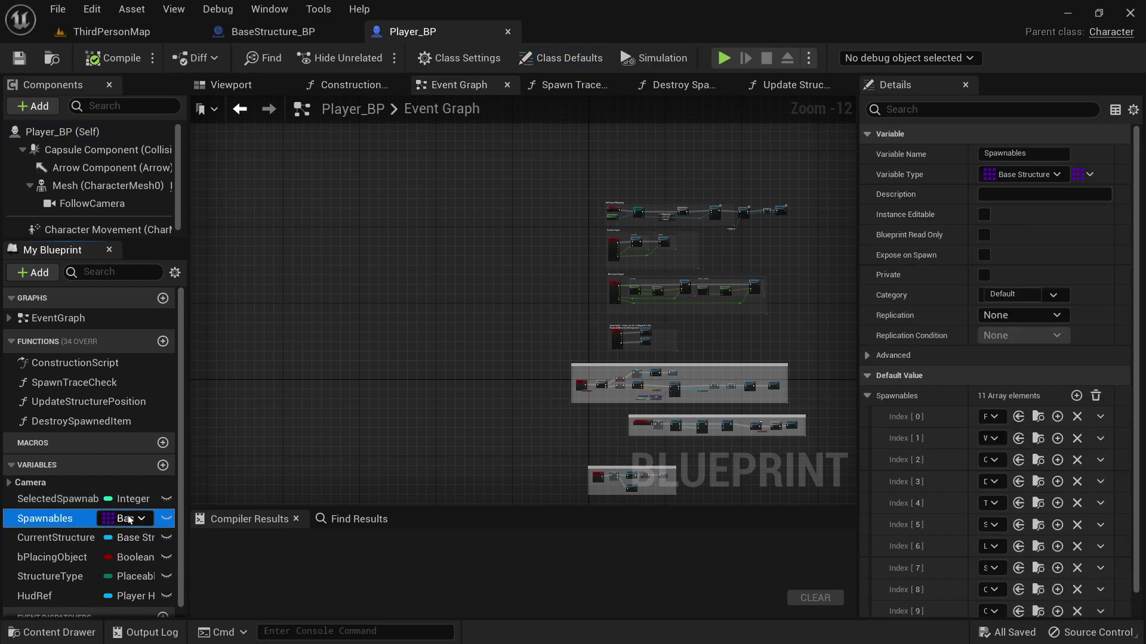
scroll(1096, 404, "down", 1)
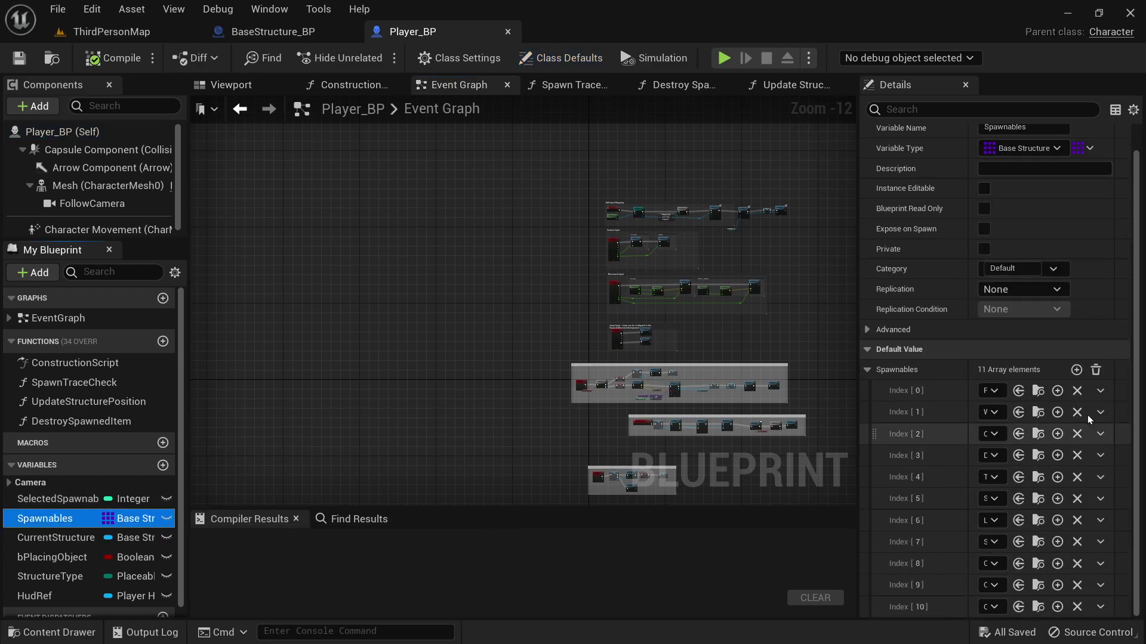
left_click(1095, 370)
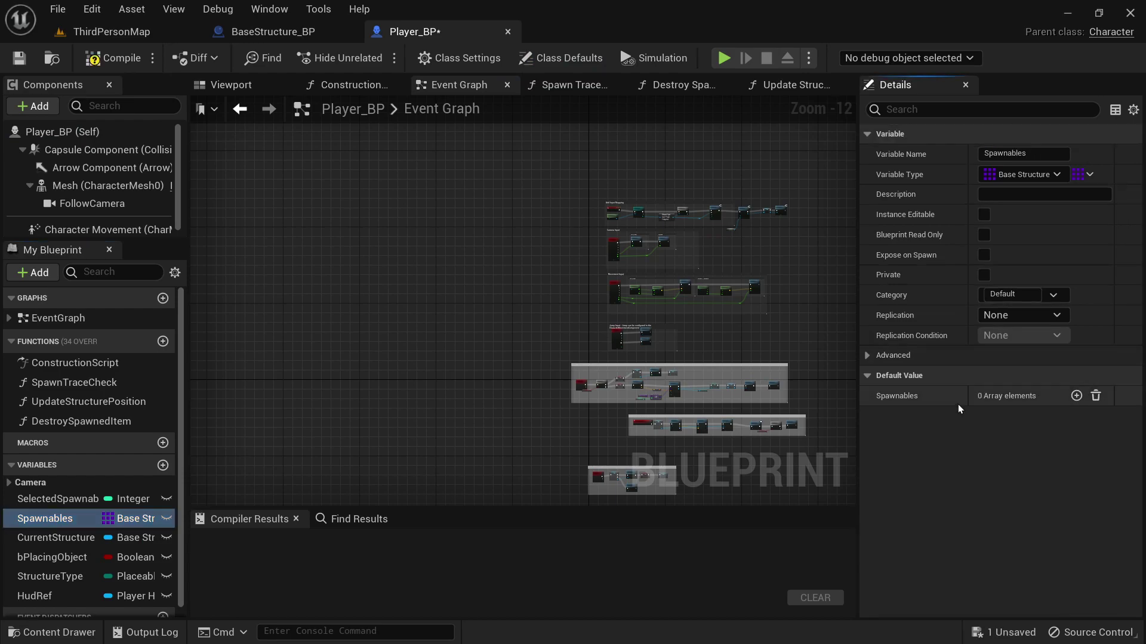
Add three Spawnables elements set to CheckerFloor_BP, StoneWall_BP and WoodenCeiling_BP in that order, and compile Player_BP.
left_click(1077, 396)
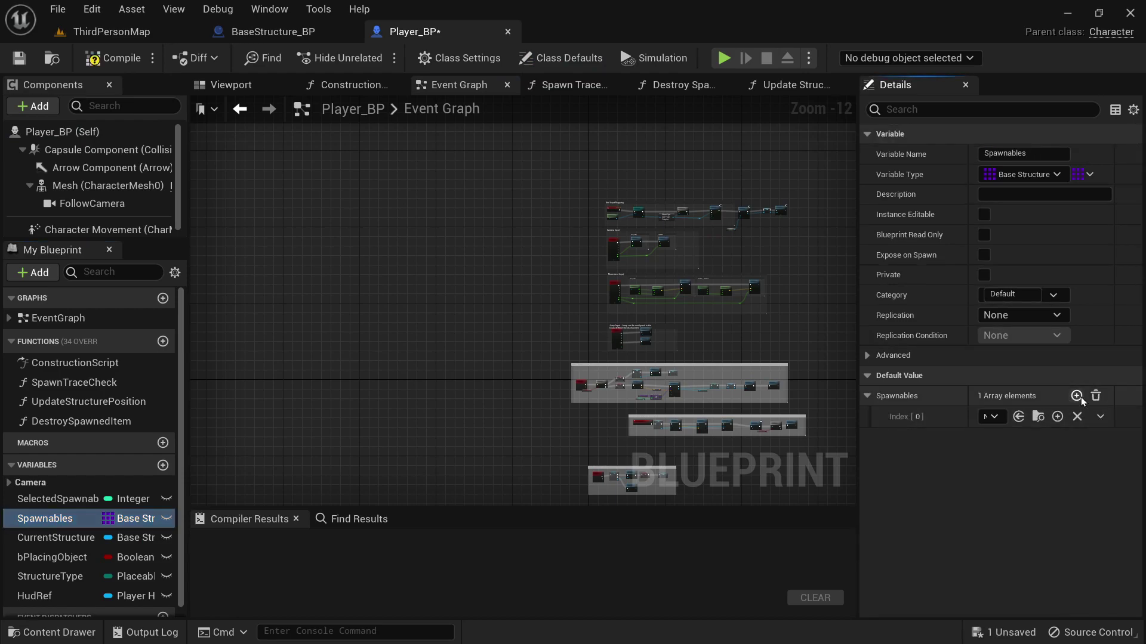
left_click(1077, 396)
left_click(992, 417)
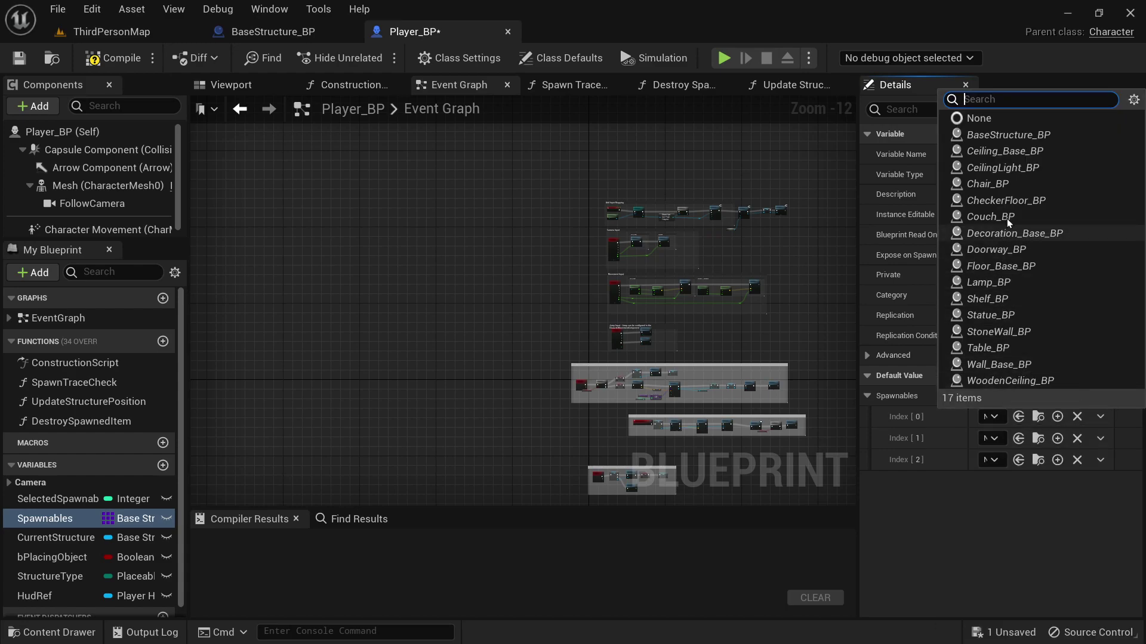
left_click(1012, 203)
left_click(992, 438)
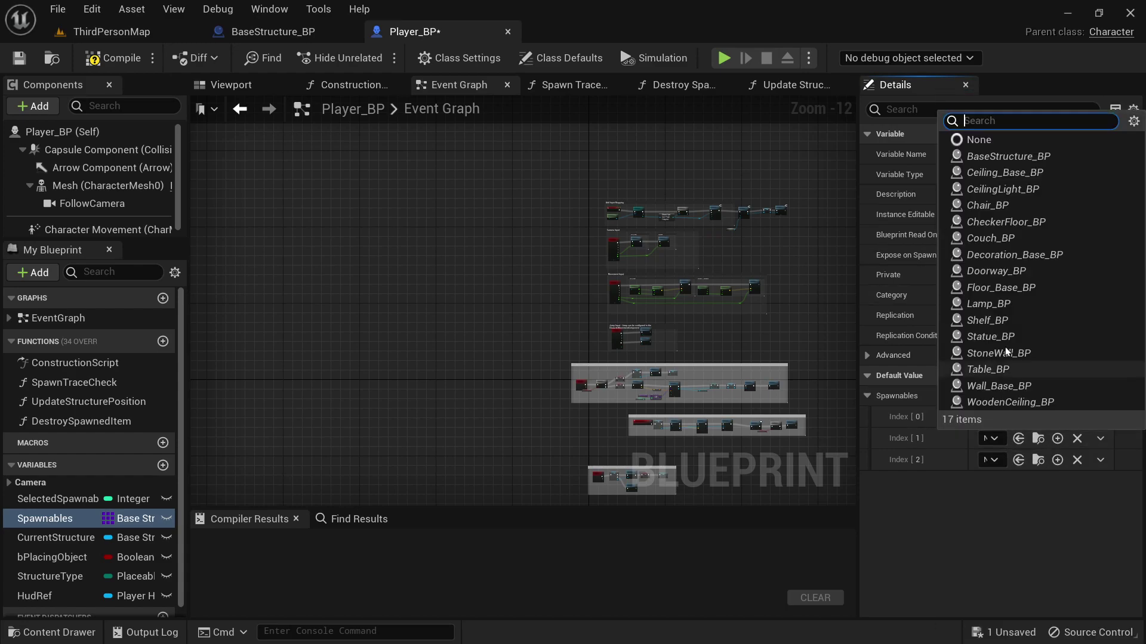
left_click(1004, 353)
left_click(992, 460)
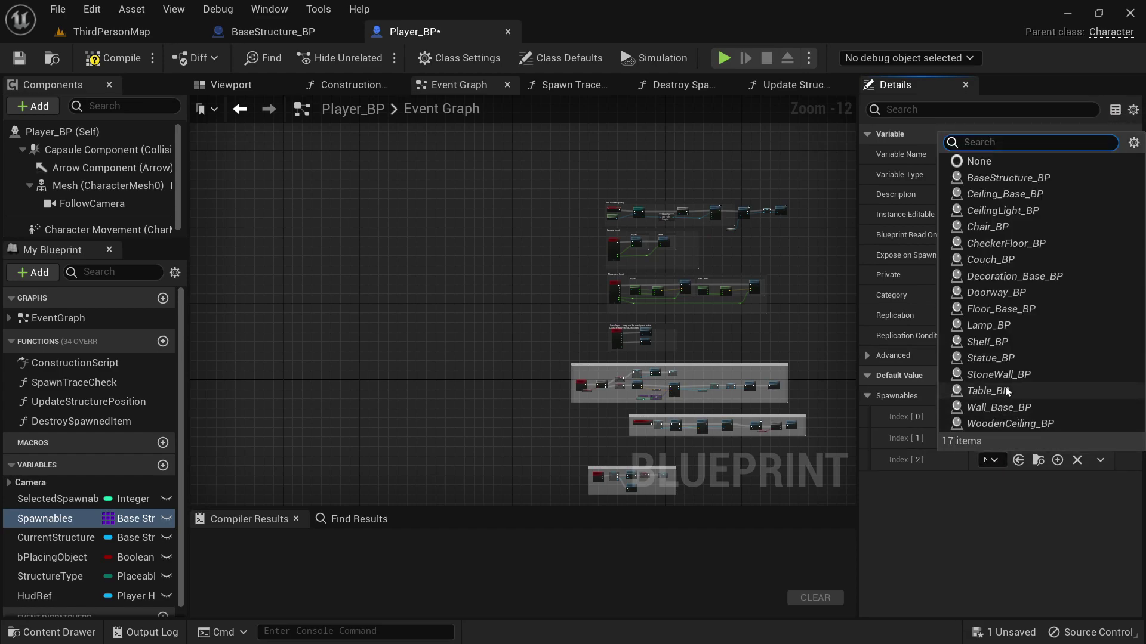
left_click(1008, 424)
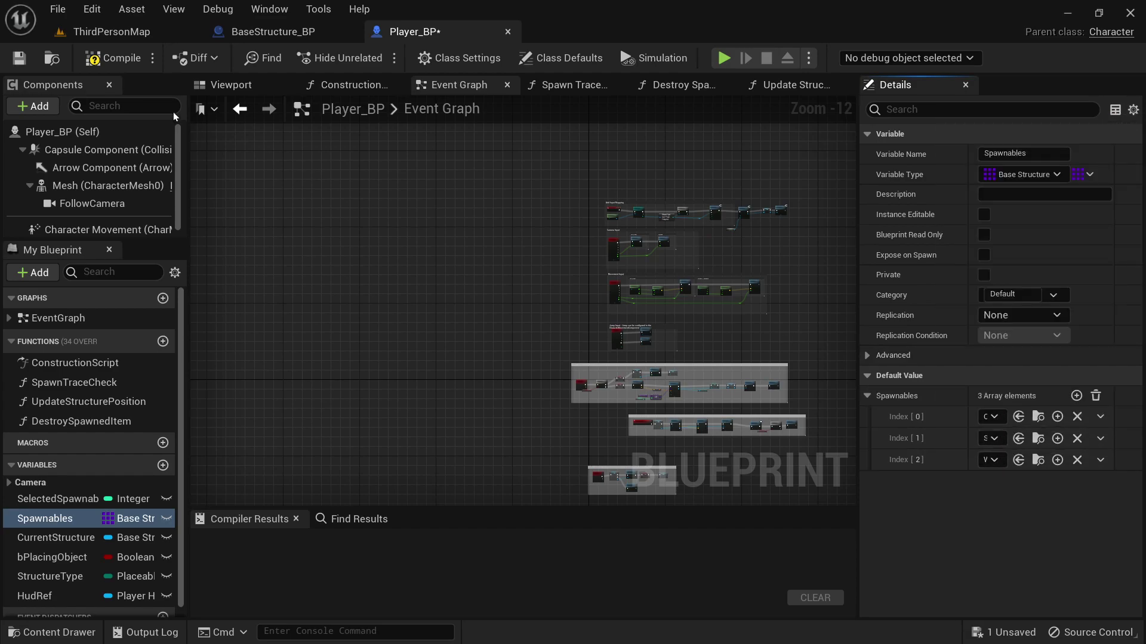
left_click(114, 58)
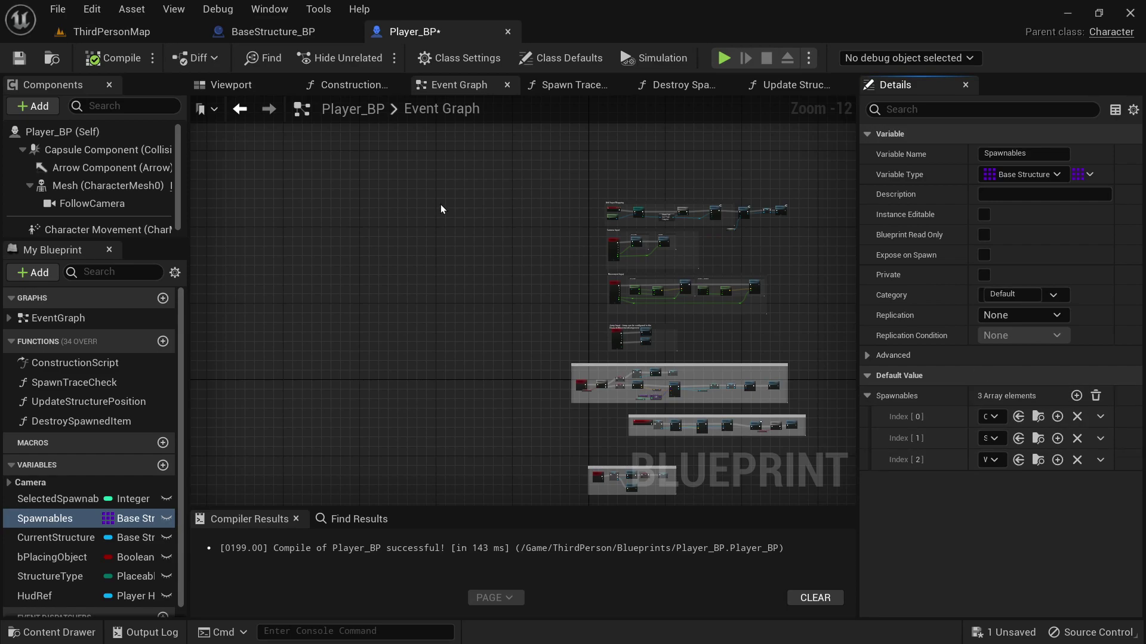
Play ThirdPersonMap in full screen and build a test room from checker floor, stone wall and wooden ceiling pieces.
left_click(103, 31)
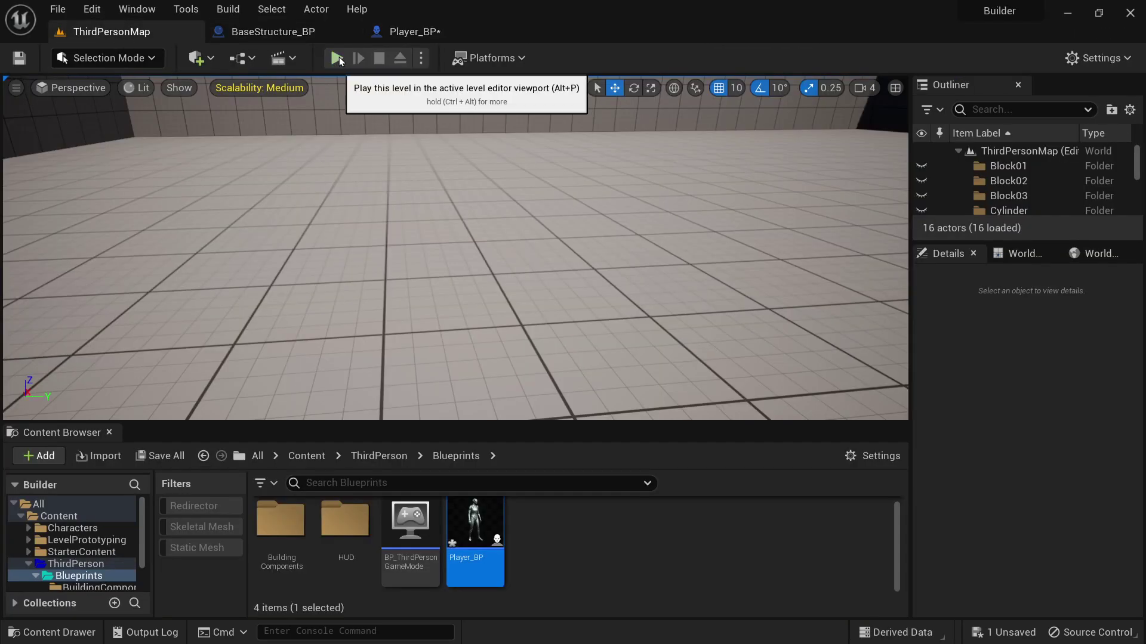
left_click(338, 60)
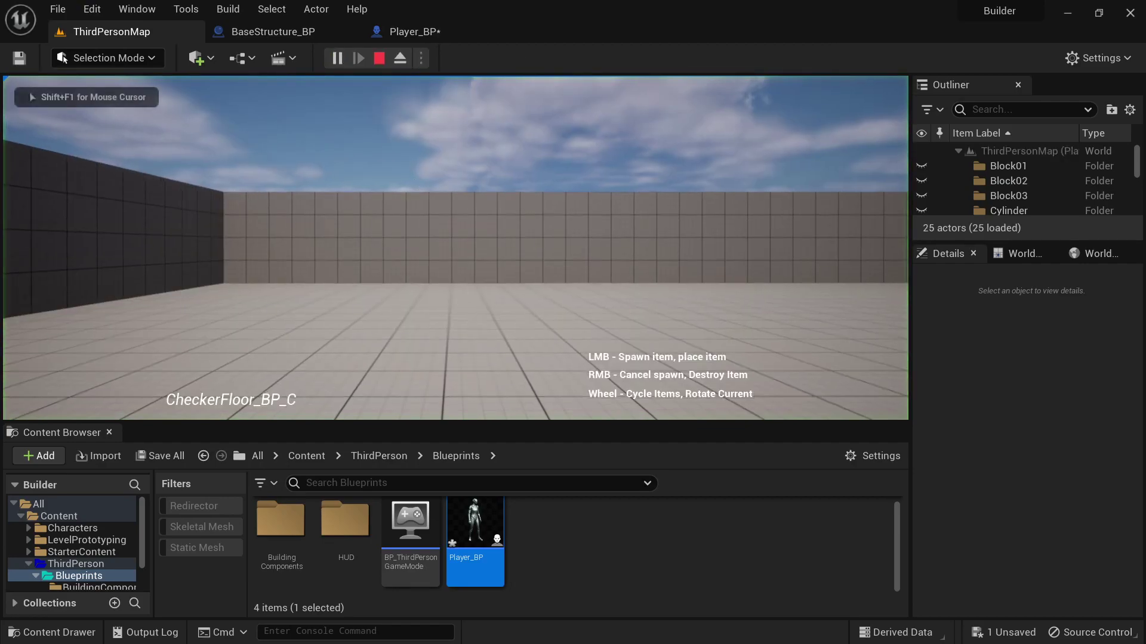
key("F11")
left_click(573, 322)
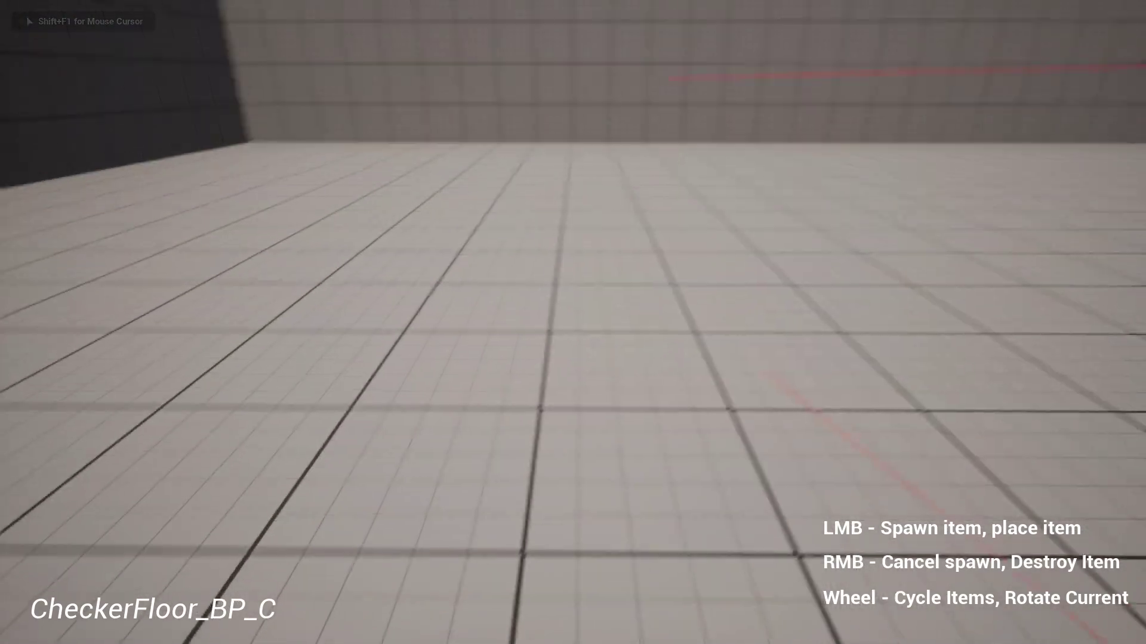
left_click(573, 323)
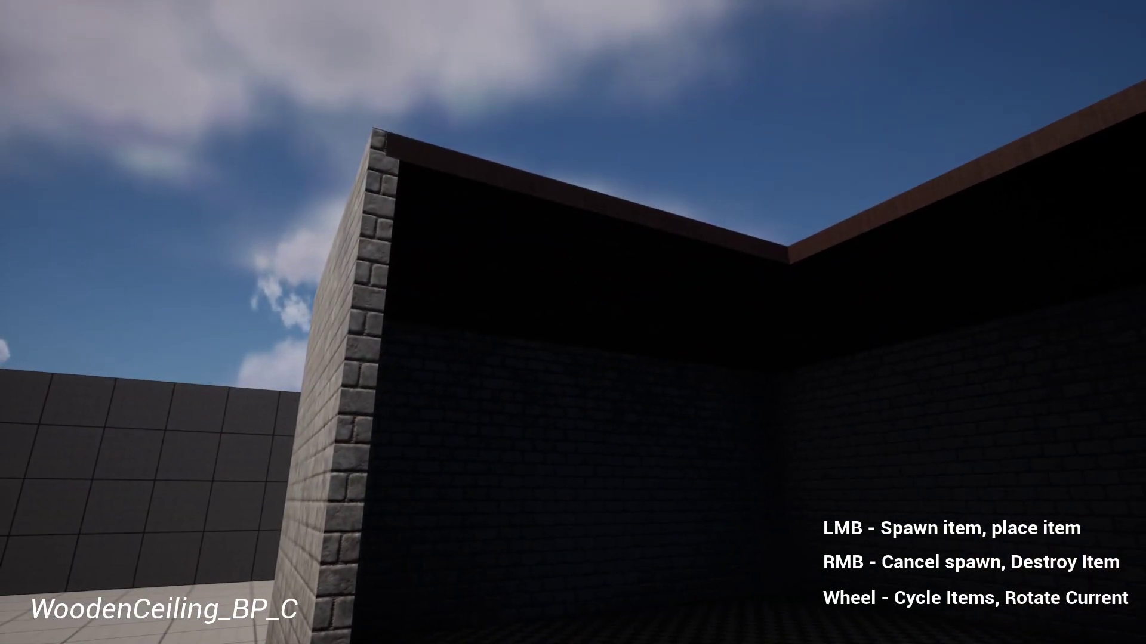
Walk around and inside the test room to examine the materials, and end the full-screen play session.
key("s")
key("w")
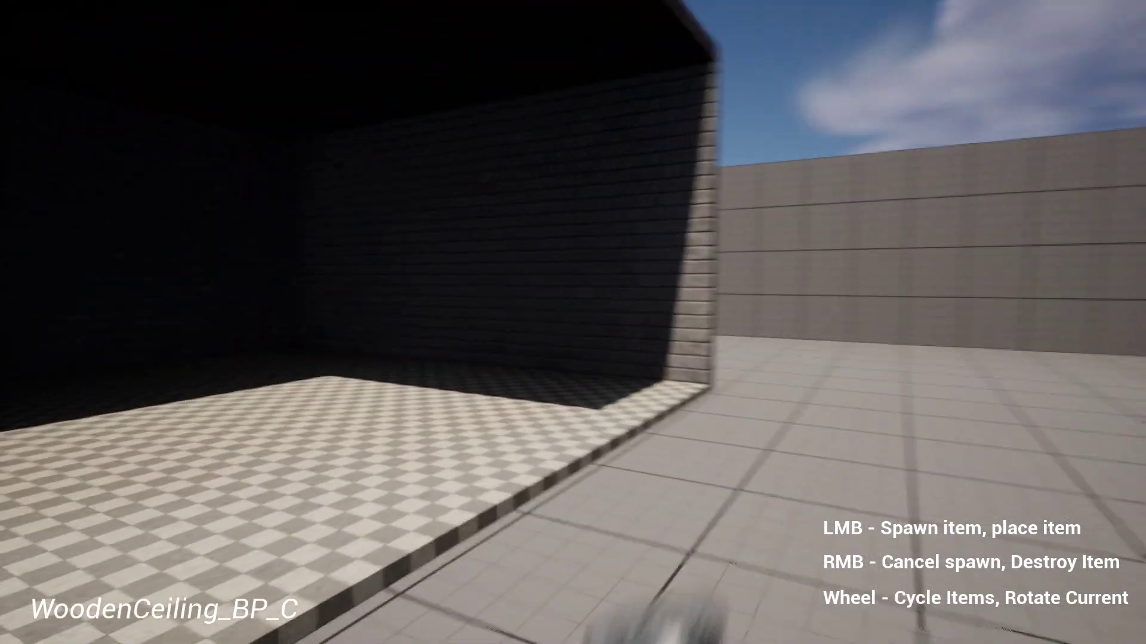
key("w")
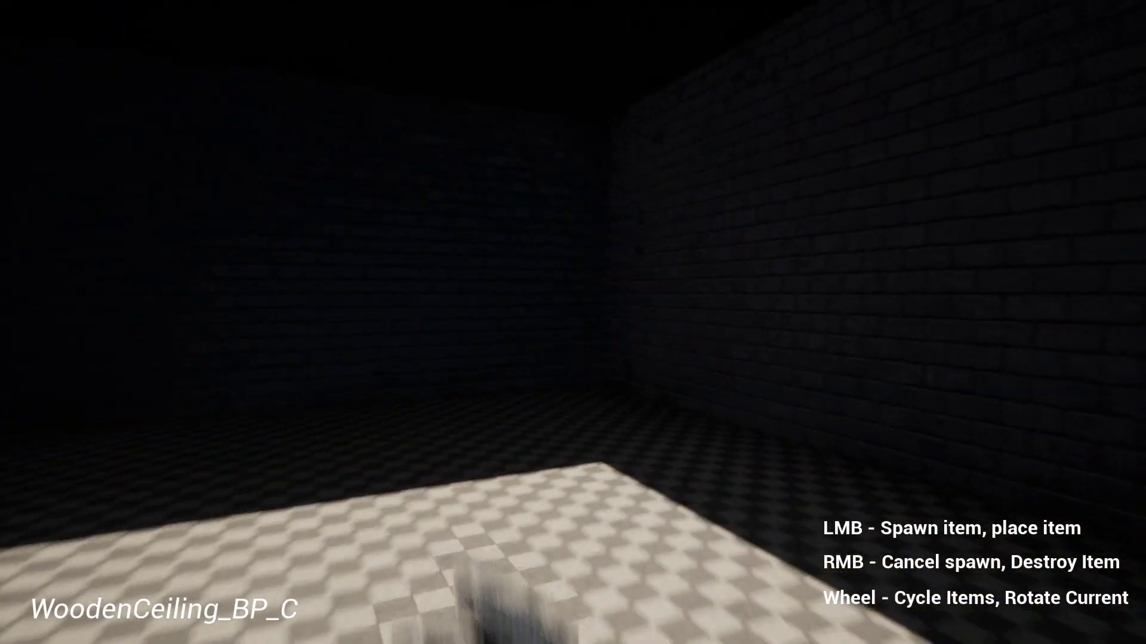
key("w")
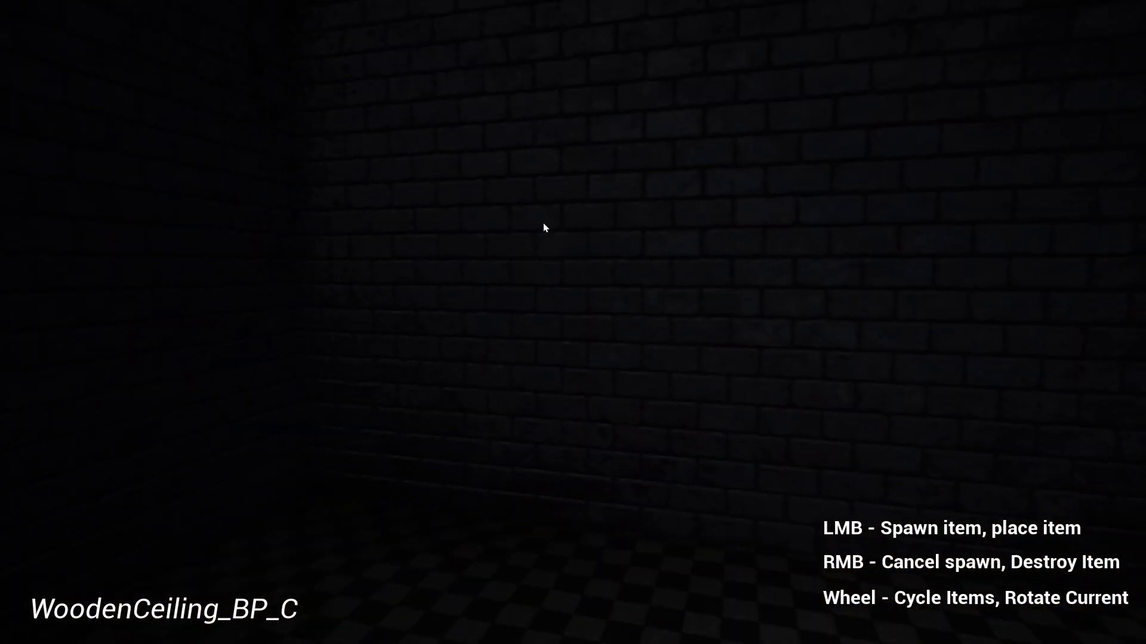
key("Escape")
key("F11")
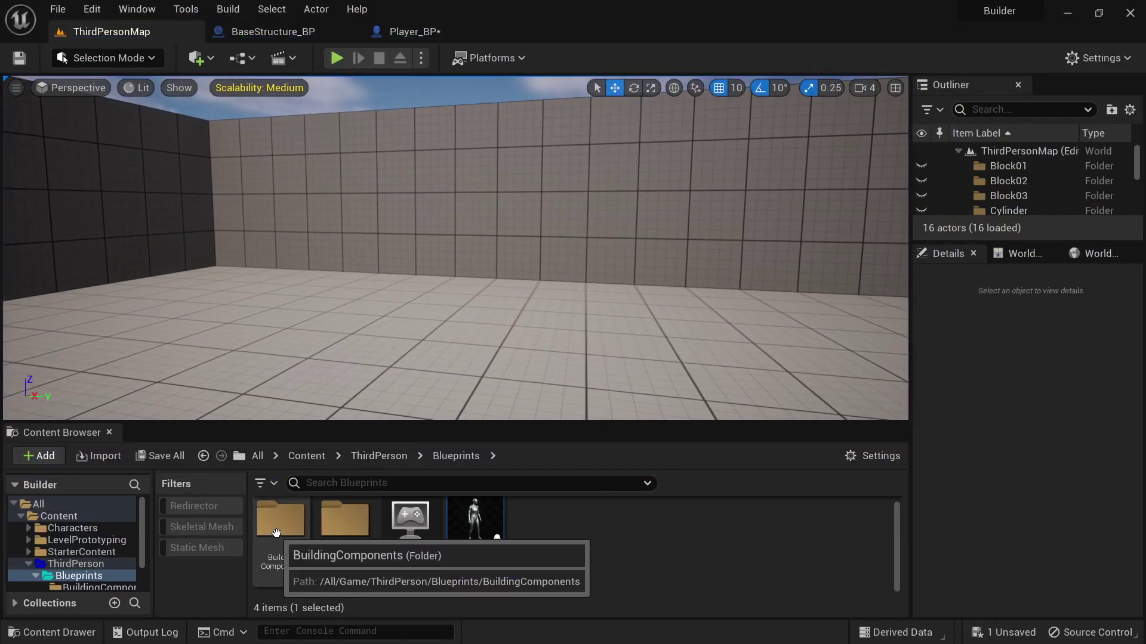
Create a child blueprint of Doorway_BP in the BuildingComponents folder and name it StoneDoor_BP.
double_click(281, 520)
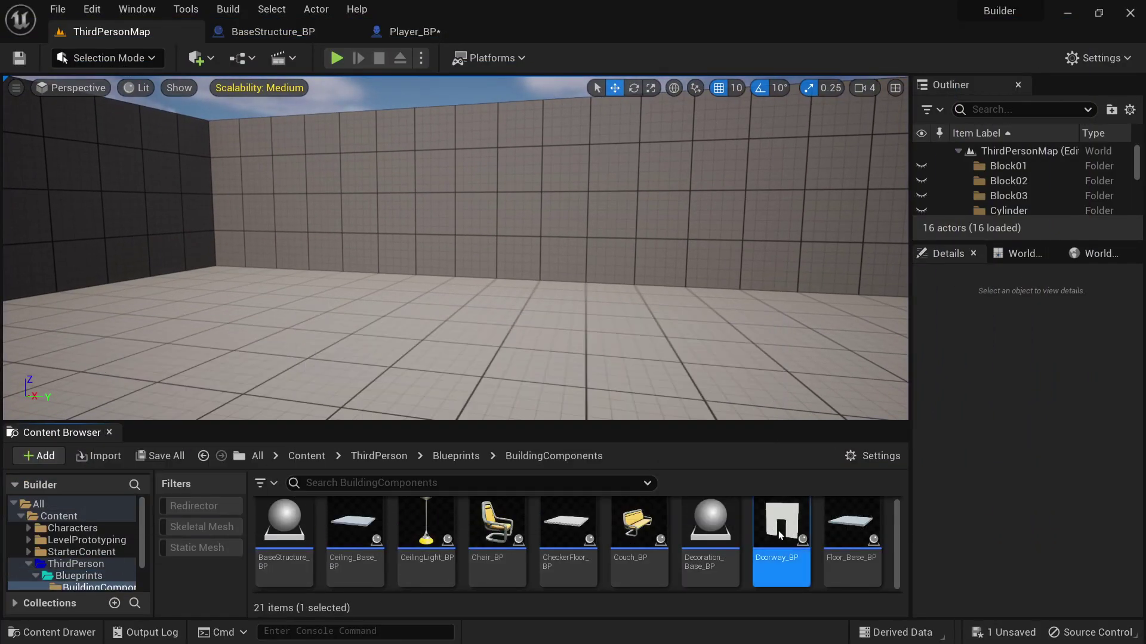
right_click(794, 533)
left_click(844, 255)
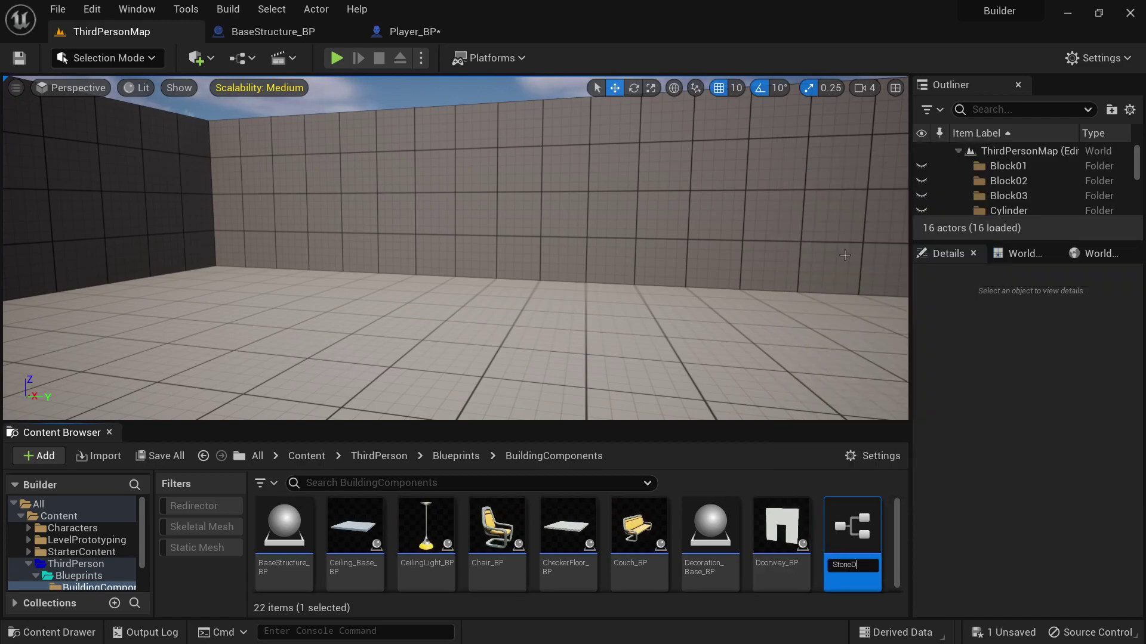
type("StoneDoor_BP")
key("Return")
Set the material of StoneDoor_BP's Item mesh to M_Brick_Clay_Beveled, compile the blueprint and close it.
double_click(776, 528)
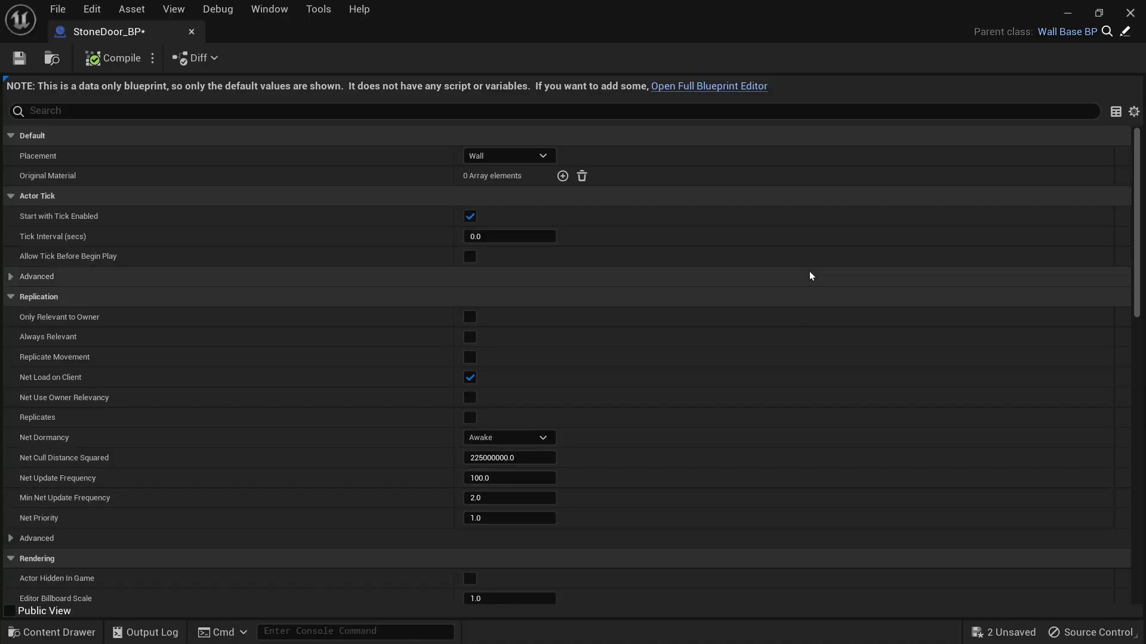
left_click(671, 83)
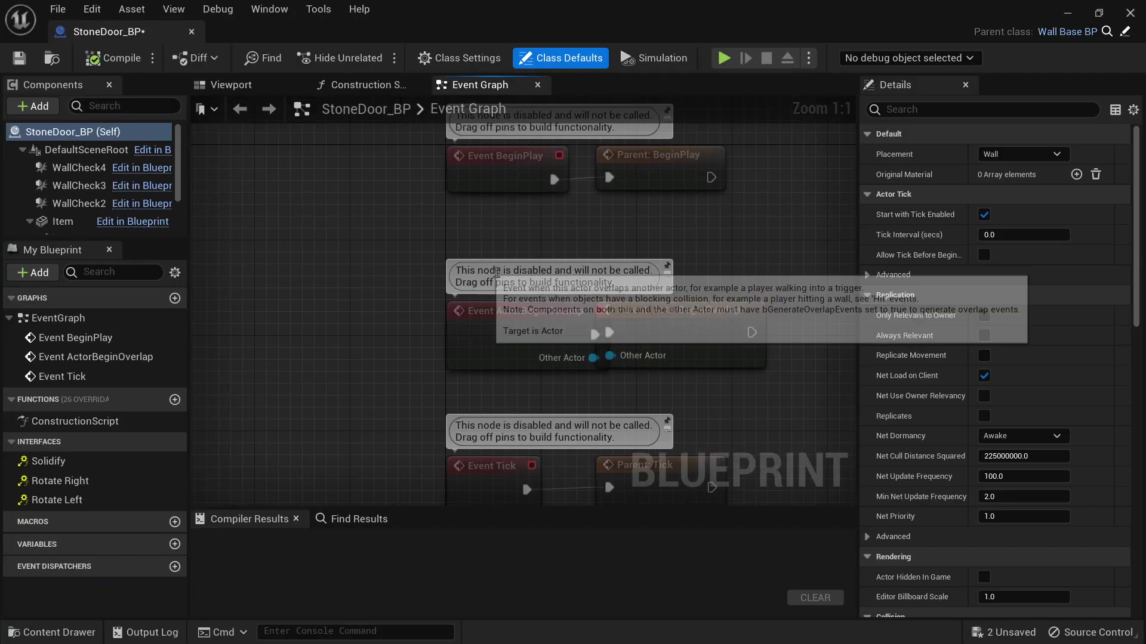
scroll(91, 202, "down", 1)
left_click(90, 200)
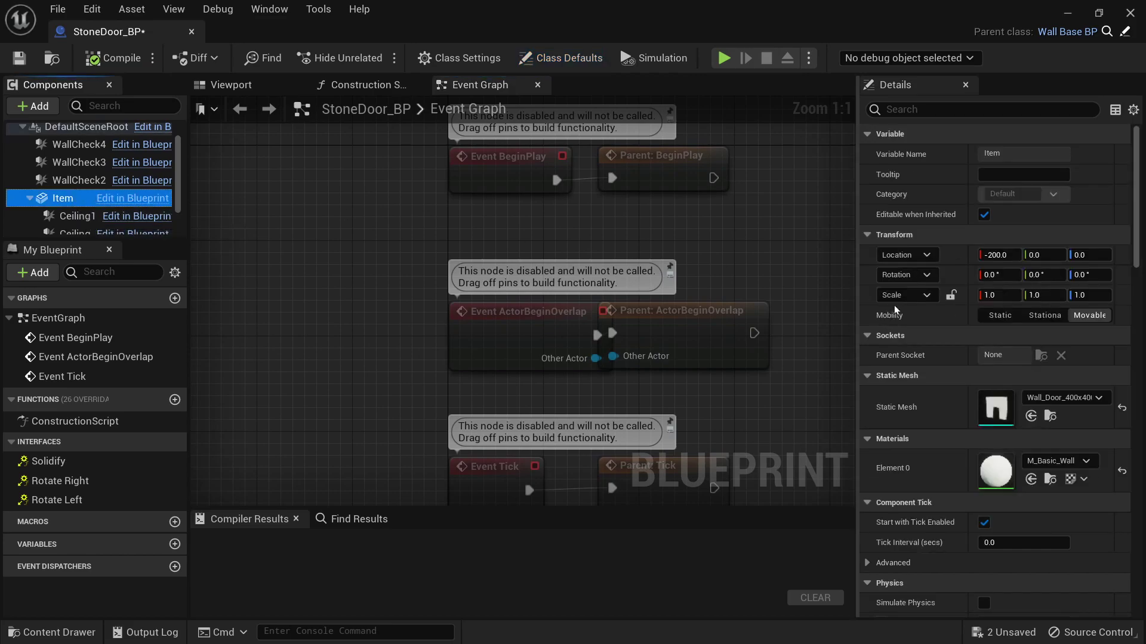
left_click(1060, 462)
left_click(979, 366)
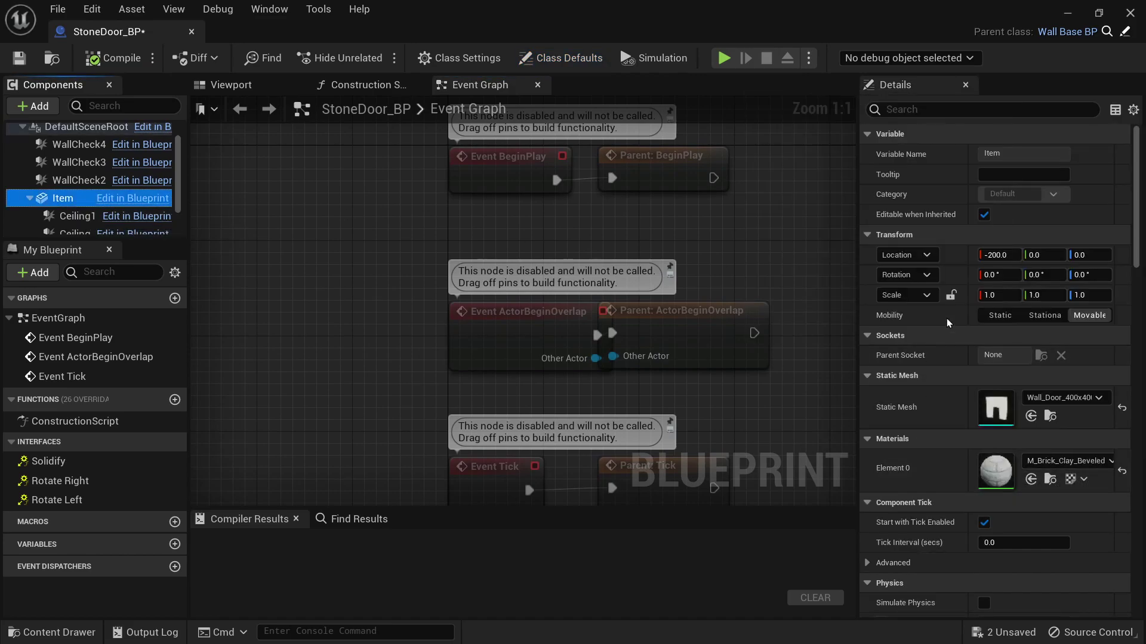
left_click(113, 58)
left_click(191, 31)
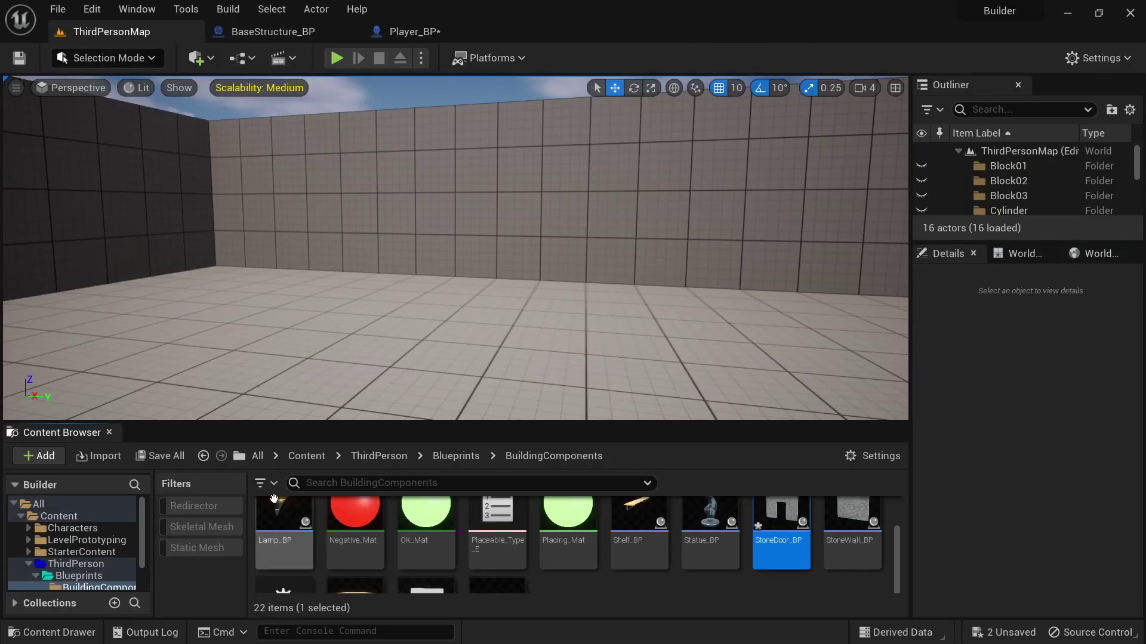
Add a fourth element to Player_BP's Spawnables array and set it to StoneDoor_BP.
left_click(426, 33)
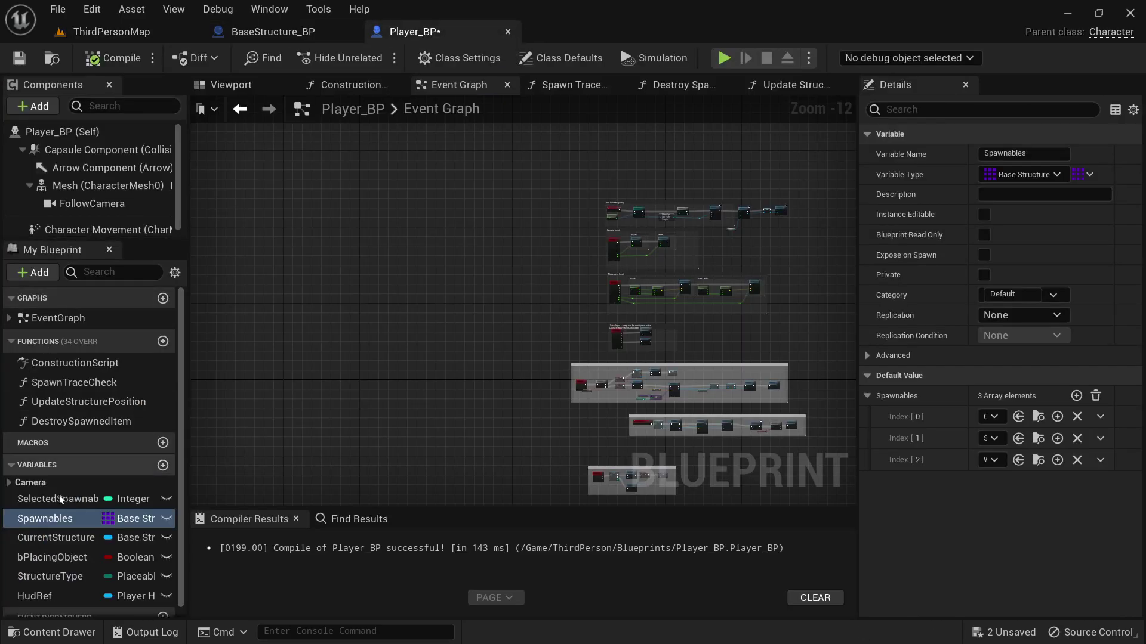
left_click(1076, 395)
left_click(993, 482)
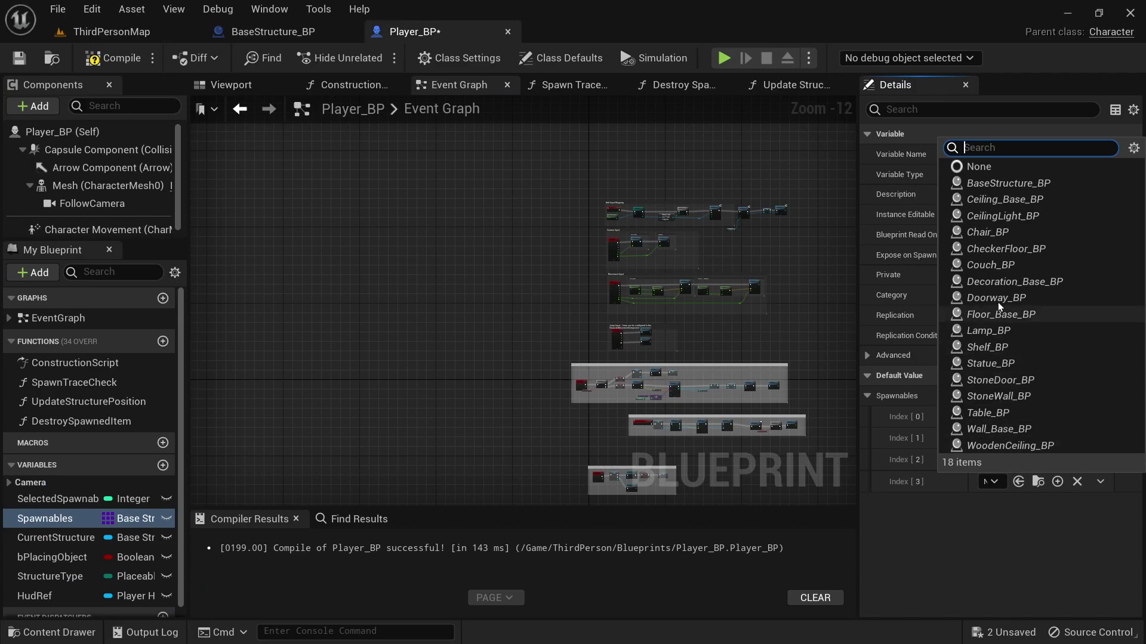
left_click(1005, 380)
Add four more Spawnables elements set to Floor_Base_BP, Wall_Base_BP, Ceiling_Base_BP and Doorway_BP in that order.
left_click(1078, 397)
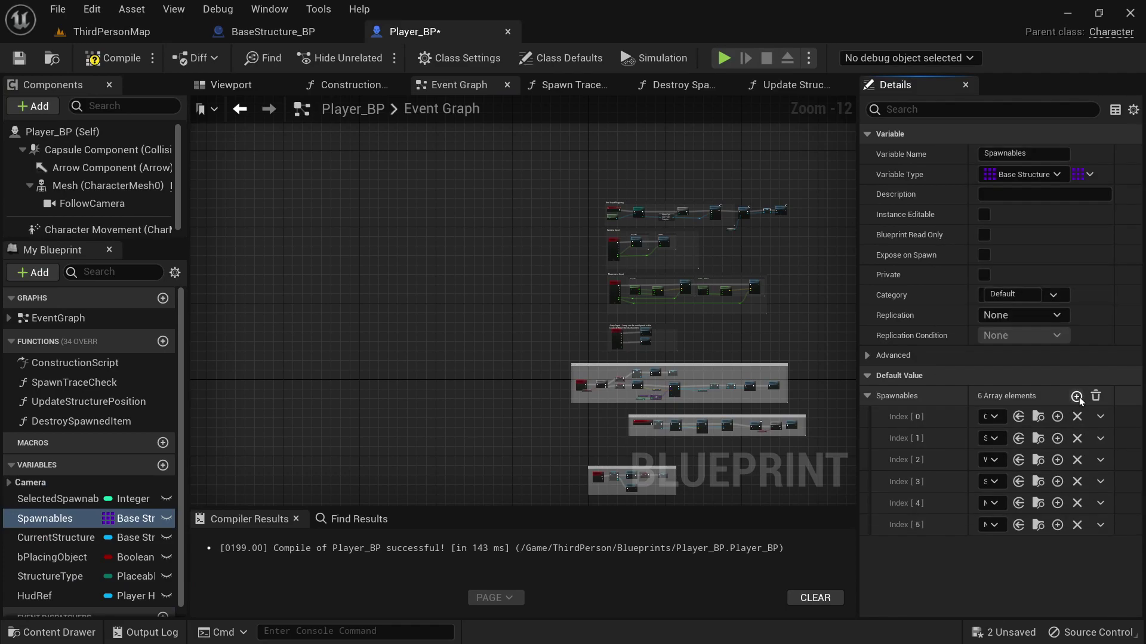
left_click(991, 503)
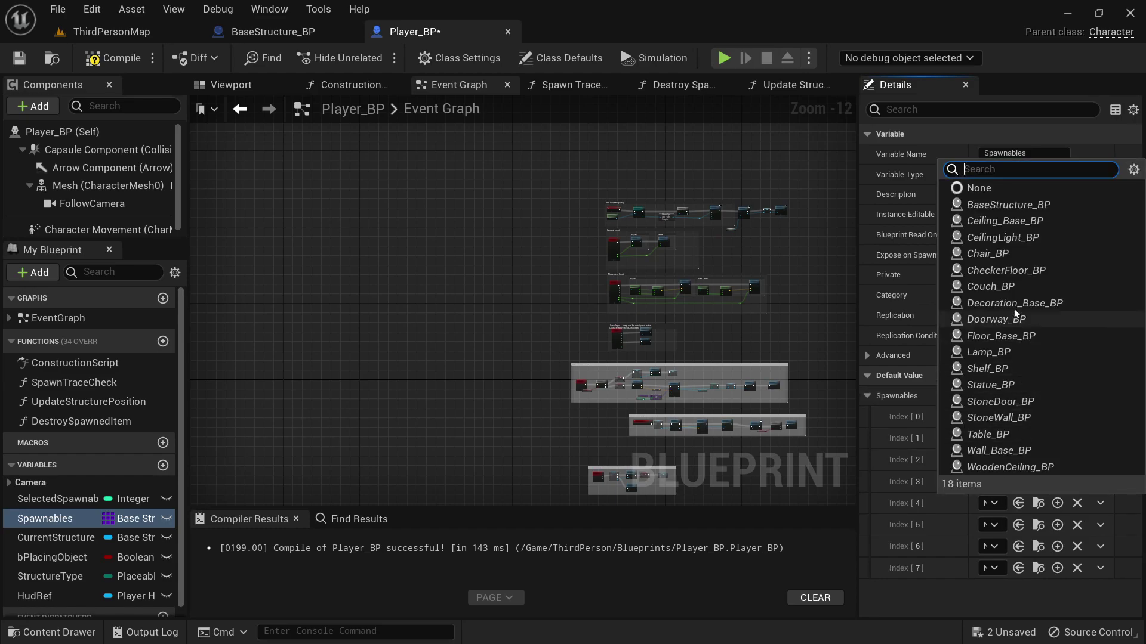
left_click(994, 336)
left_click(991, 525)
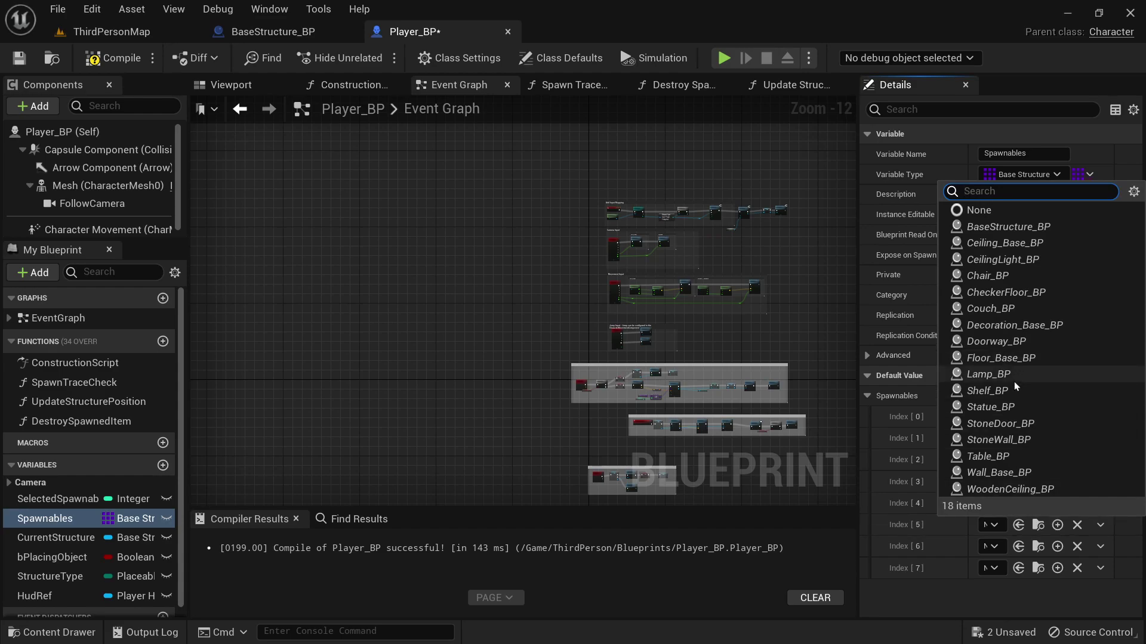
left_click(1000, 474)
left_click(991, 546)
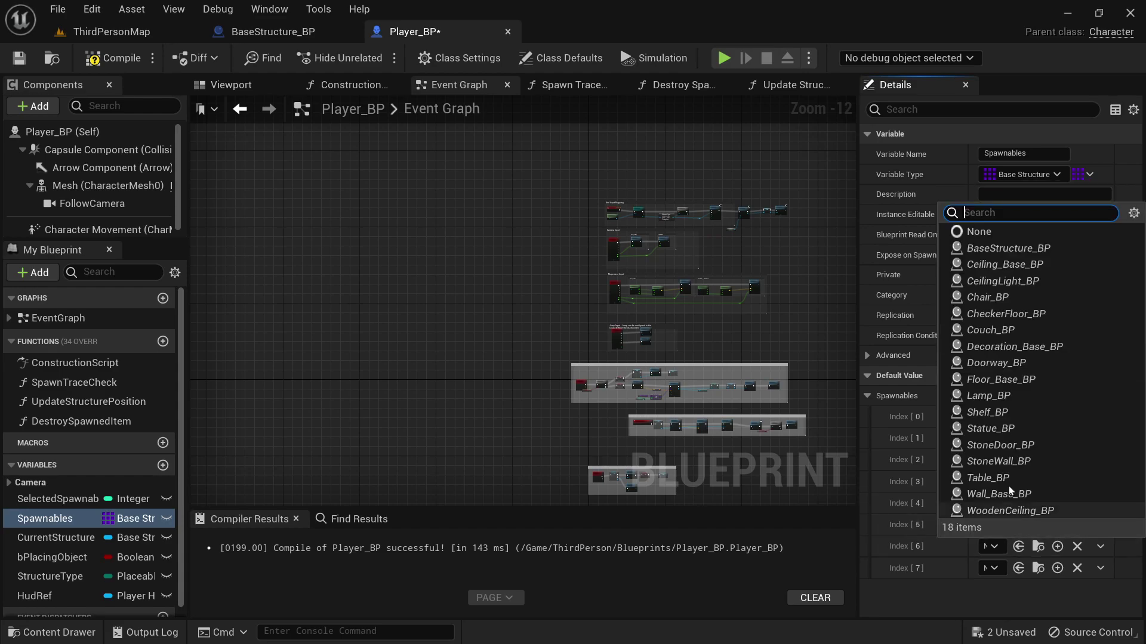
left_click(1002, 268)
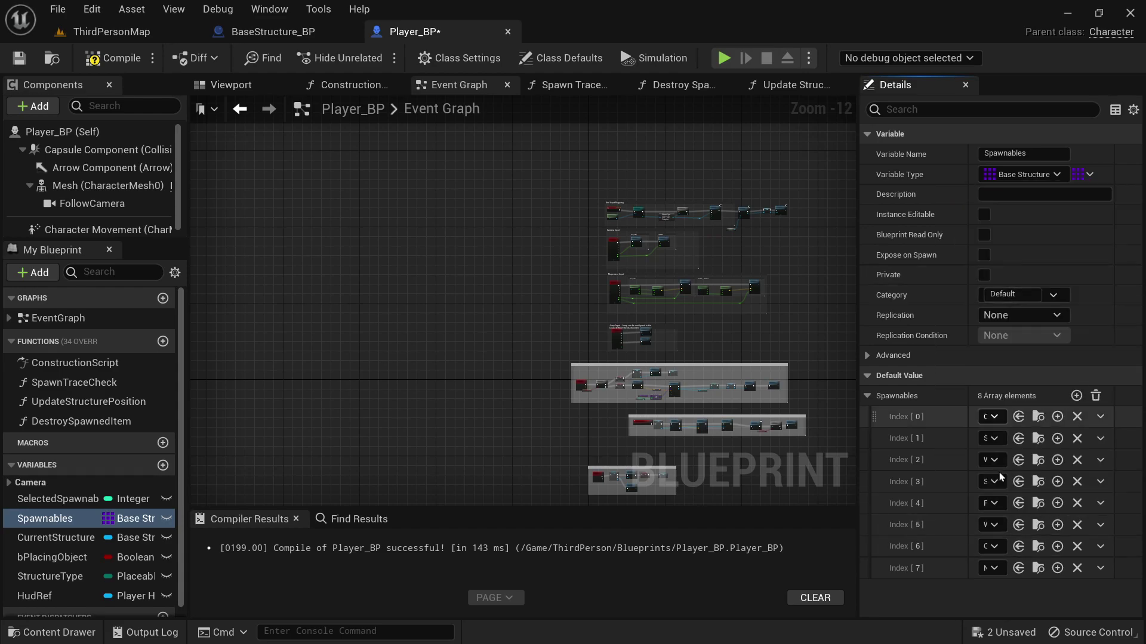
left_click(992, 567)
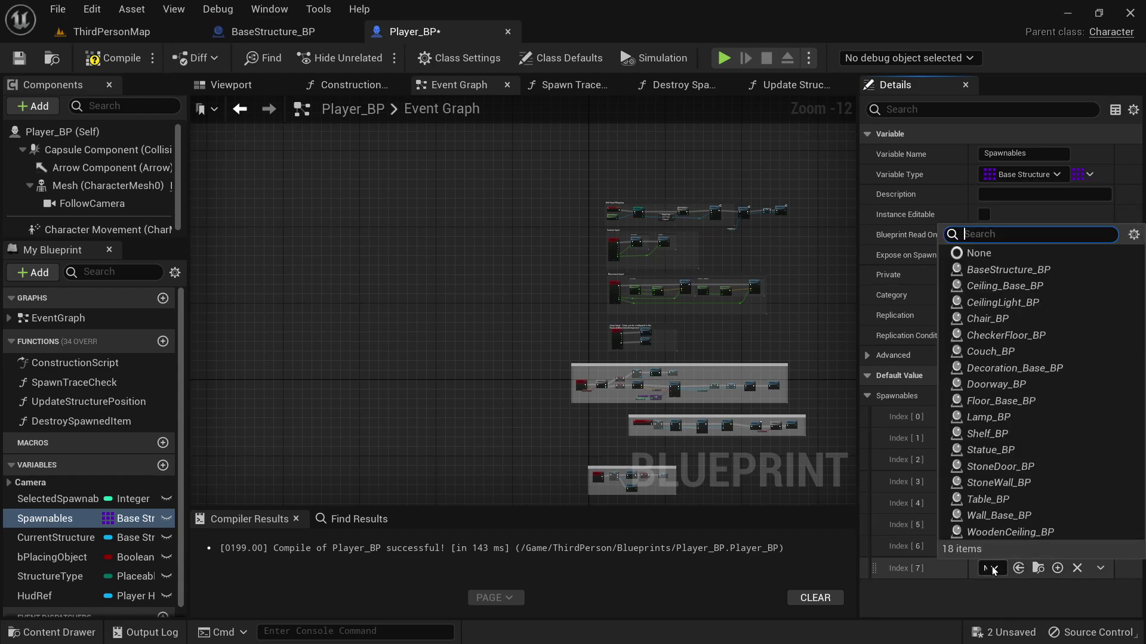
left_click(1007, 389)
Return to ThirdPersonMap and save all modified assets.
left_click(114, 37)
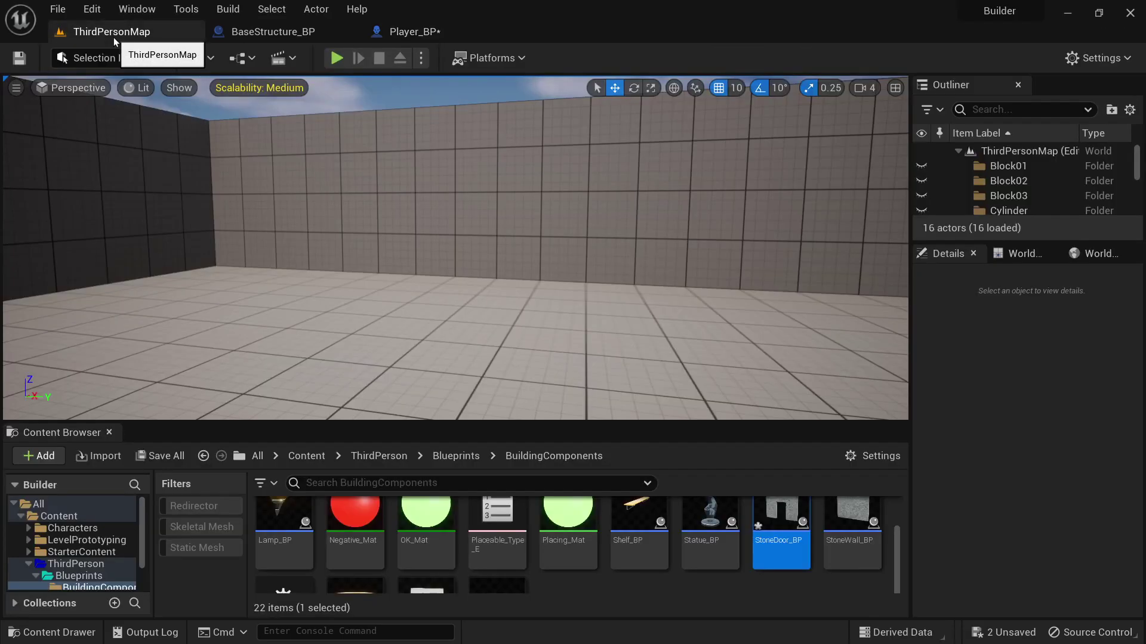
left_click(168, 457)
left_click(687, 497)
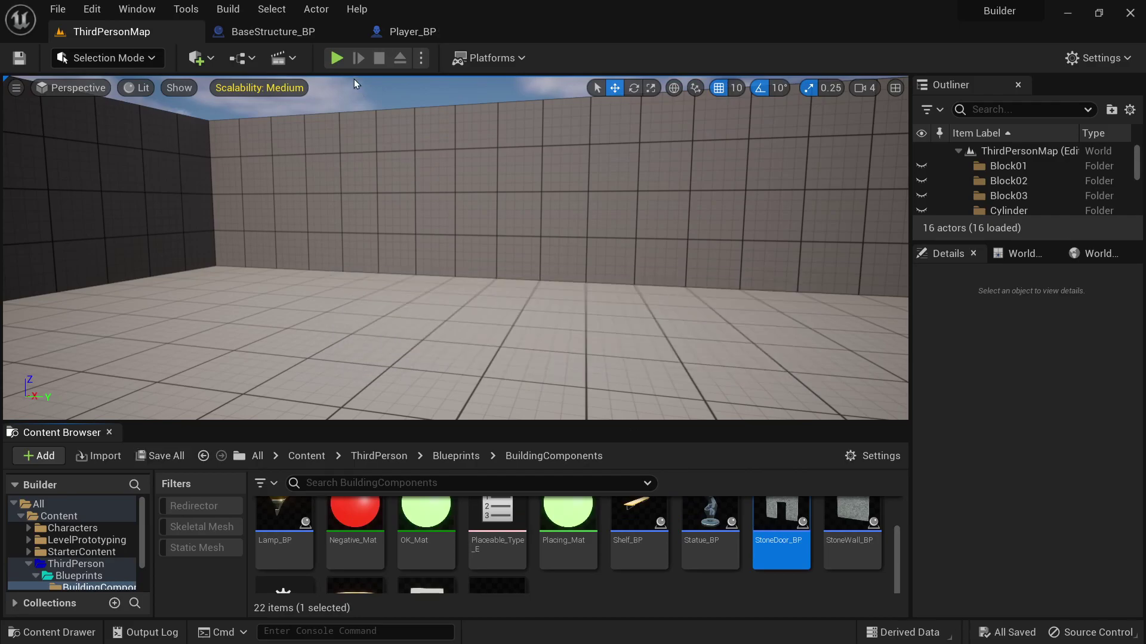
Play ThirdPersonMap in full screen and lay a connected floor of CheckerFloor_BP pieces.
left_click(336, 58)
key("F11")
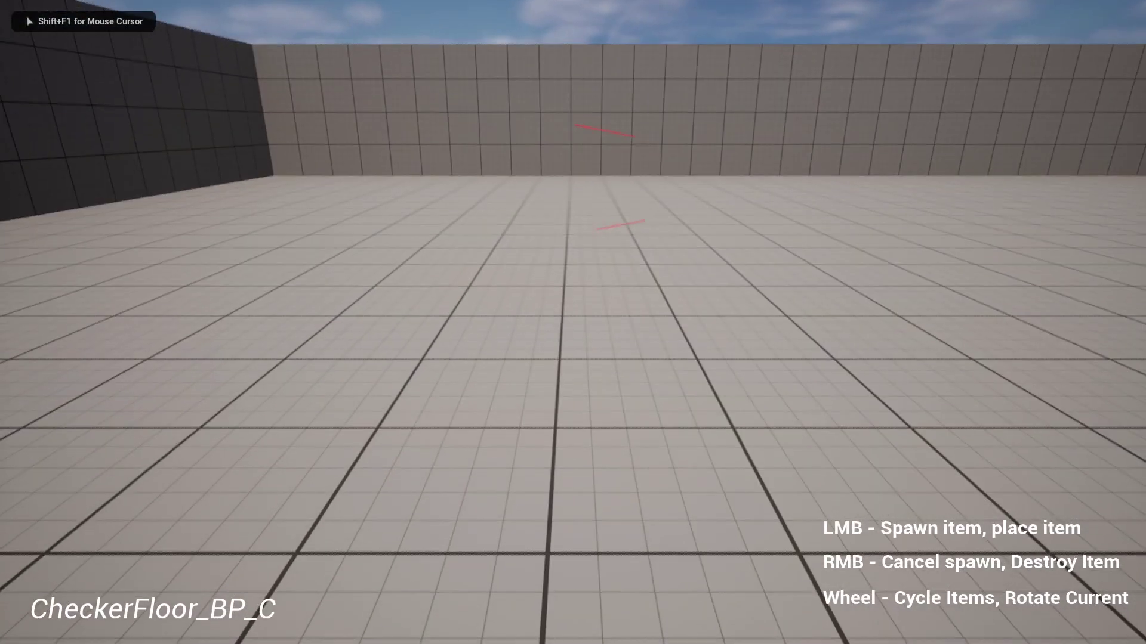
scroll(572, 323, "up", 1)
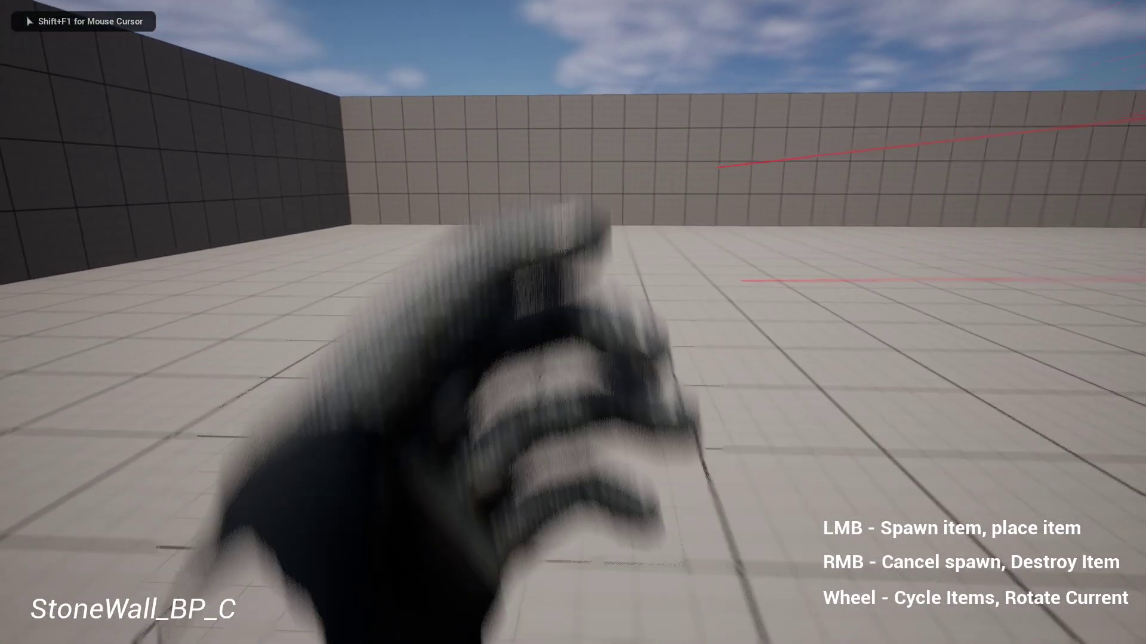
scroll(573, 322, "down", 1)
left_click(573, 323)
left_click(573, 322)
left_click(573, 322)
left_click(573, 322)
left_click(573, 323)
left_click(572, 323)
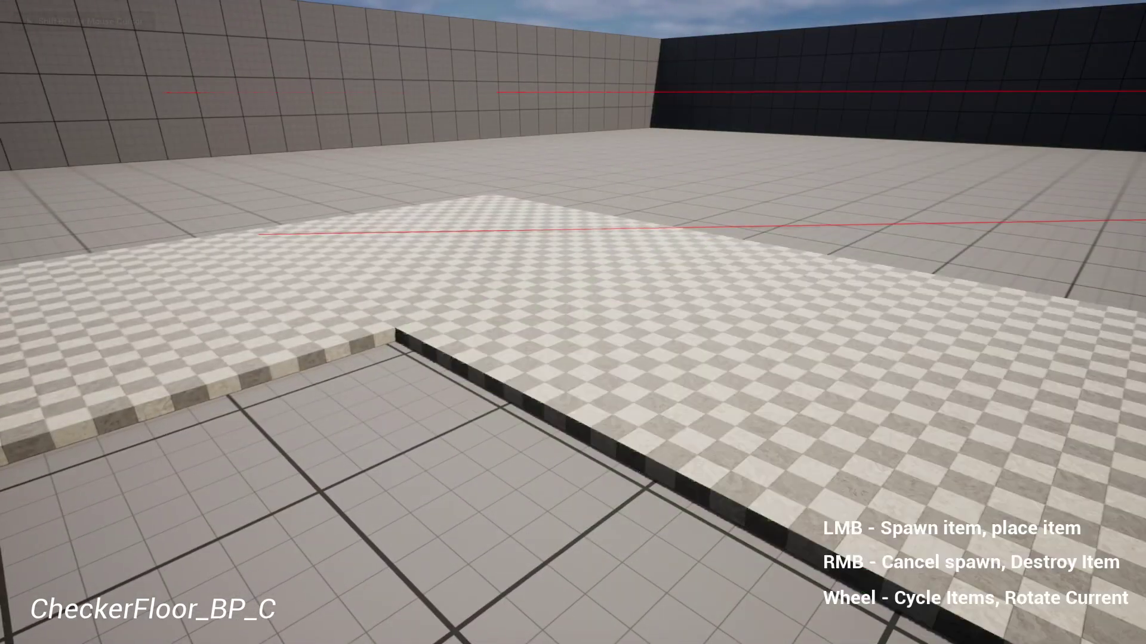
Enclose the checker floor with stone walls, a plain wall and a stone doorway, and cover it with ceiling pieces.
left_click(572, 323)
left_click(573, 322)
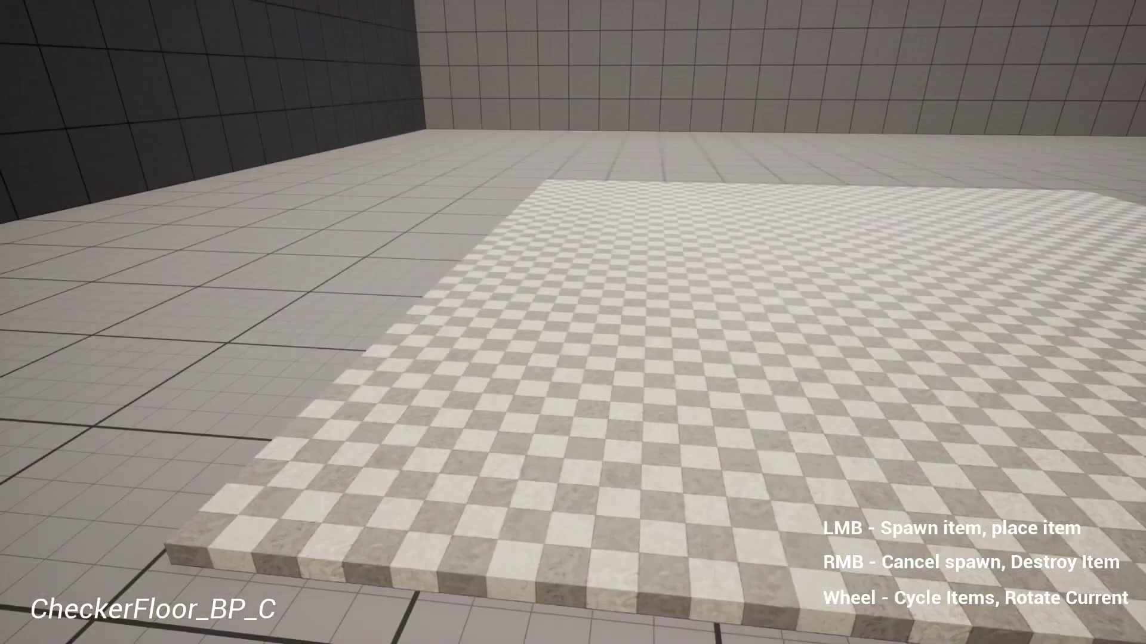
scroll(573, 322, "up", 1)
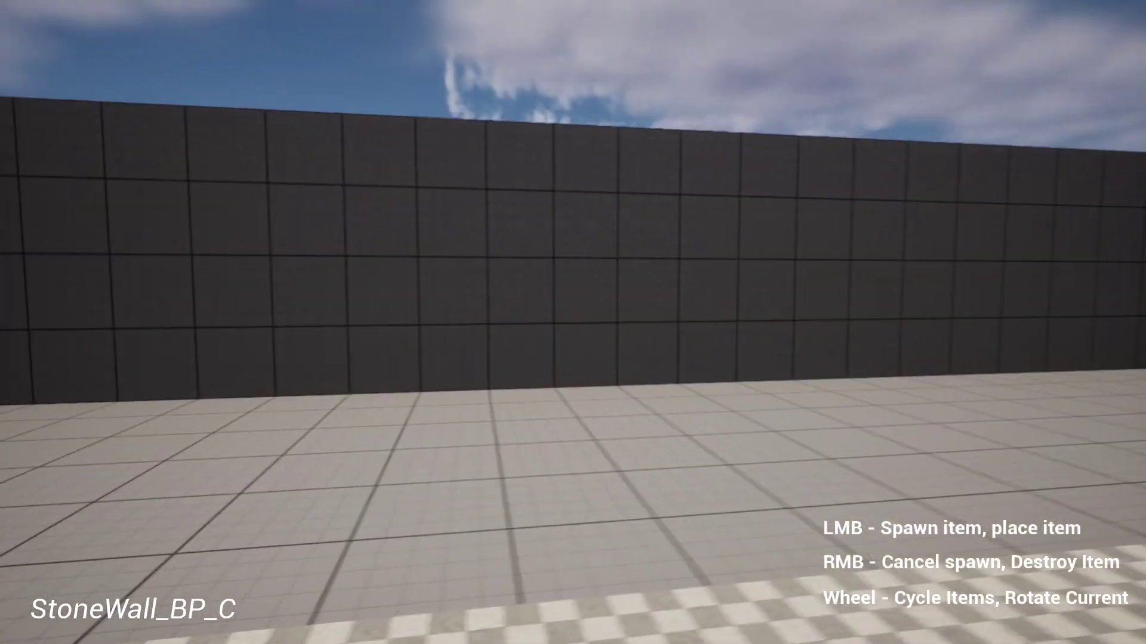
left_click(573, 322)
left_click(573, 322)
scroll(573, 323, "down", 1)
scroll(573, 322, "down", 1)
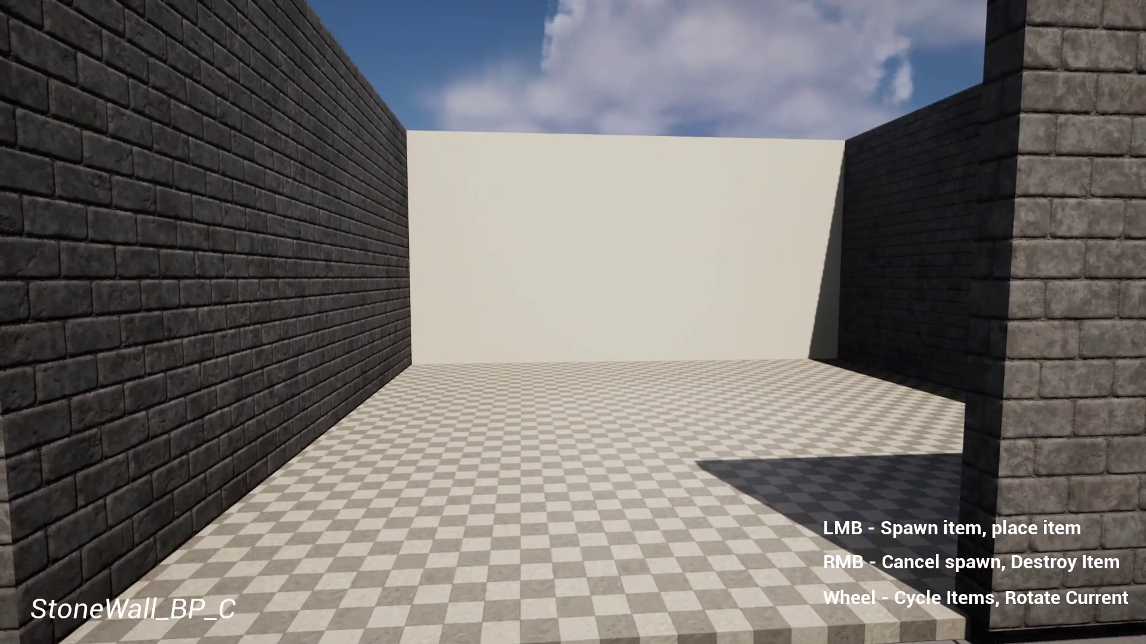
left_click(573, 323)
left_click(573, 323)
key("w")
scroll(573, 322, "down", 4)
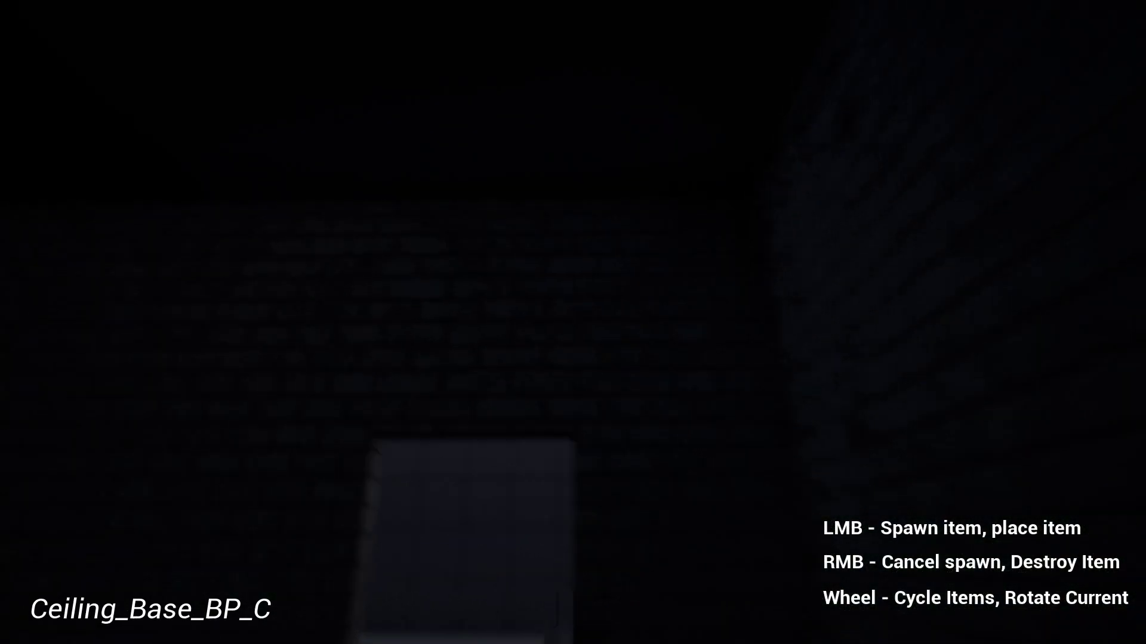
Walk out of the house and place a Ceiling_Base_BP piece overhanging the outside of its stone side wall.
key("w")
key("s")
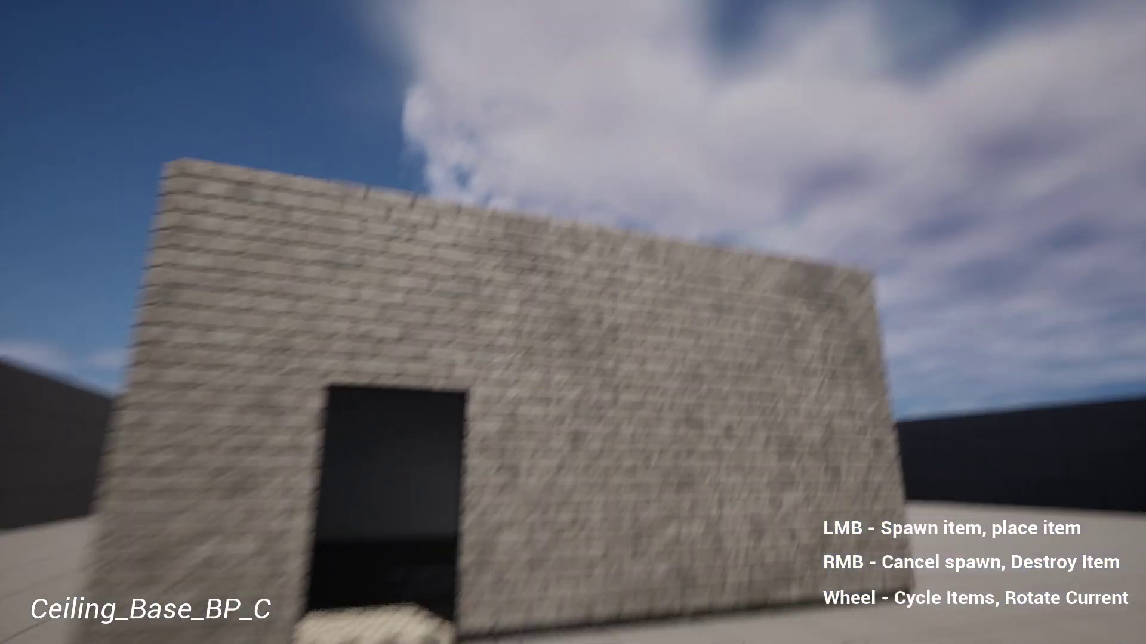
key("a")
key("space")
key("space")
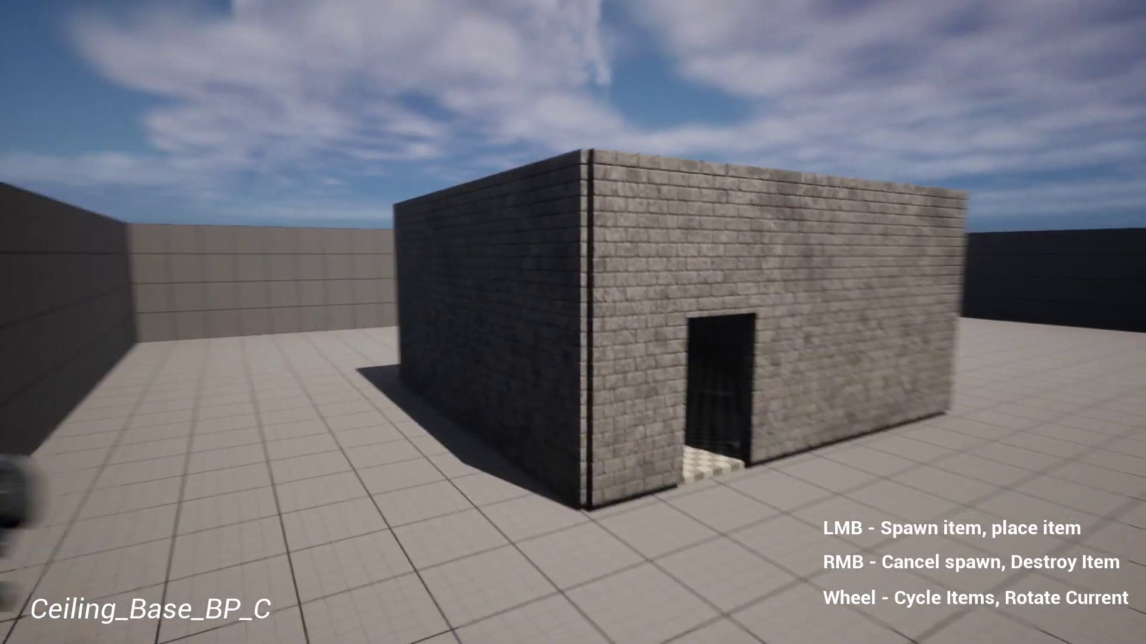
key("w")
left_click(573, 322)
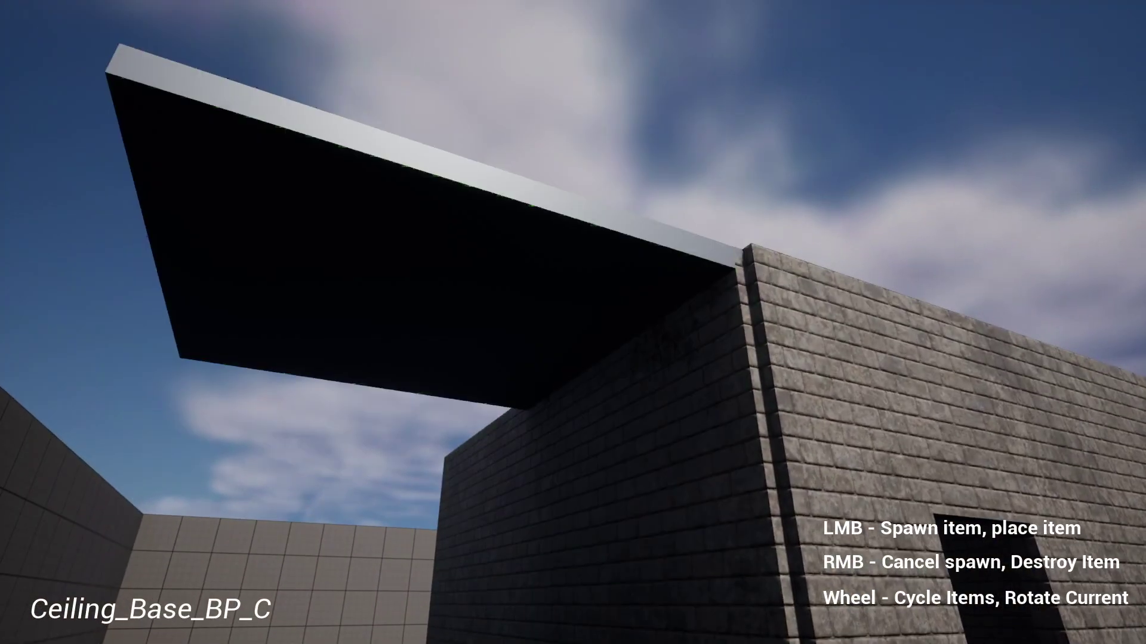
Walk around and inside the house to examine the mixed stone and plain pieces, and end the play session.
key("a")
key("s")
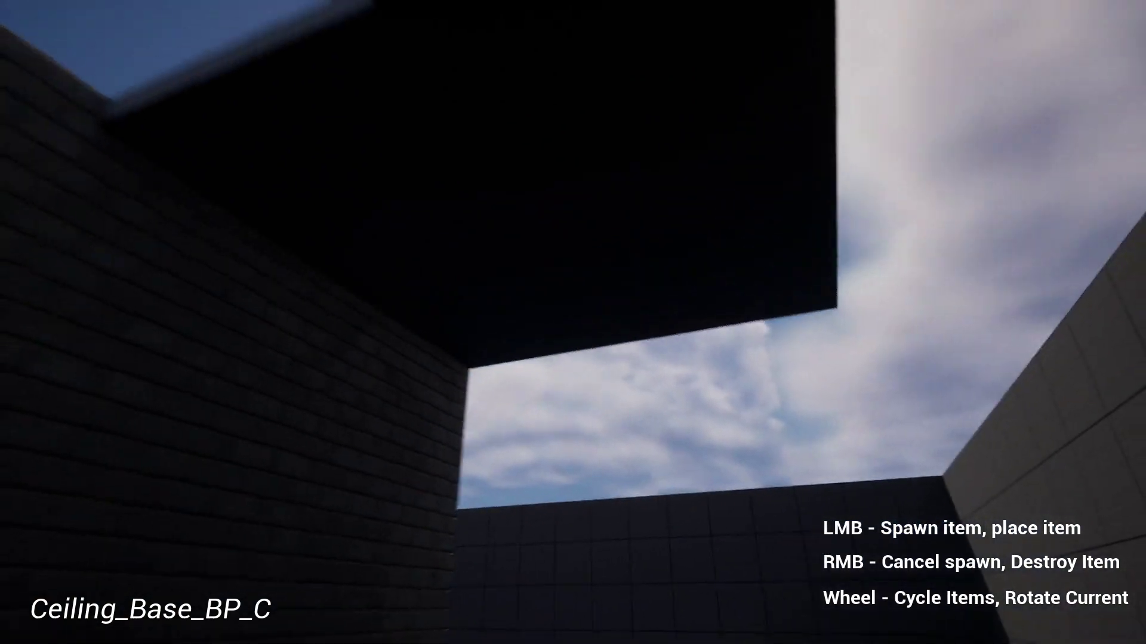
key("s")
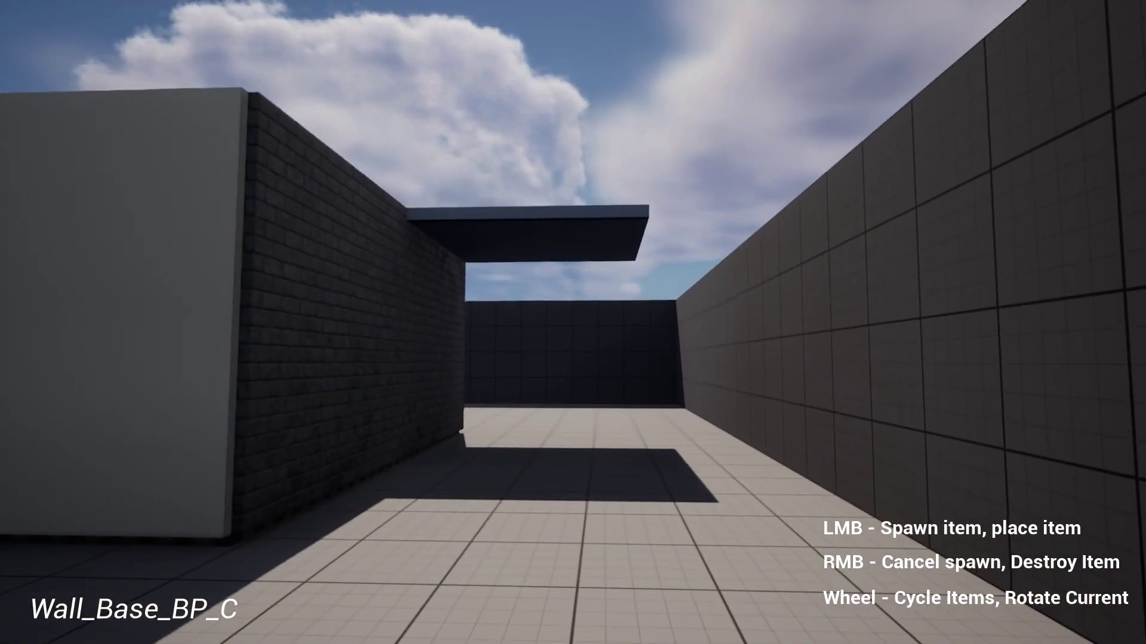
scroll(573, 322, "down", 1)
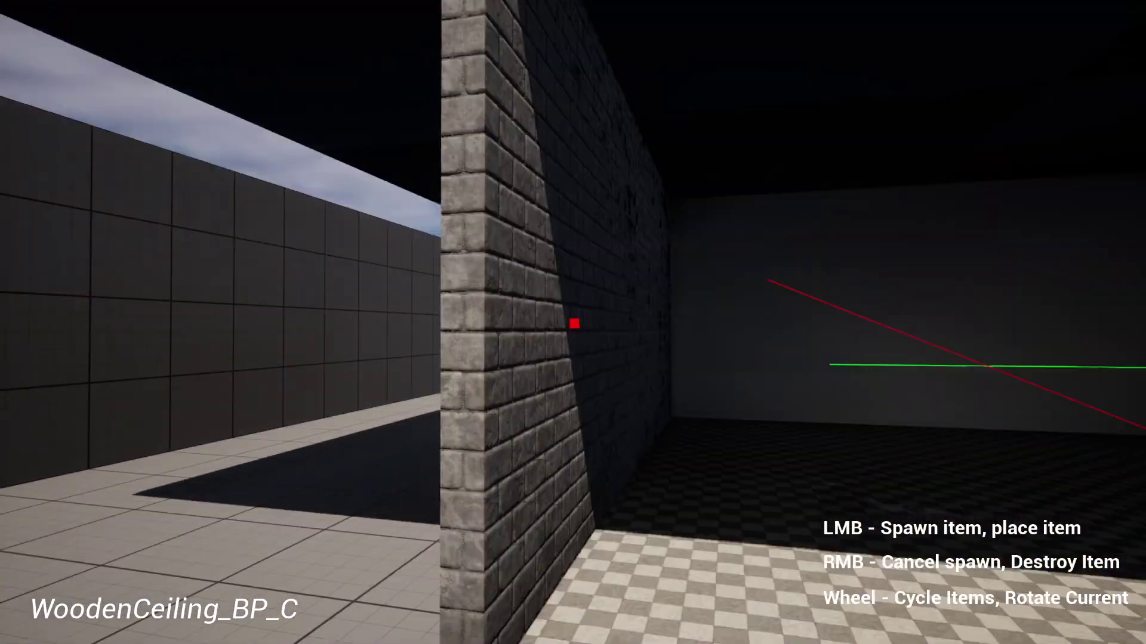
key("Escape")
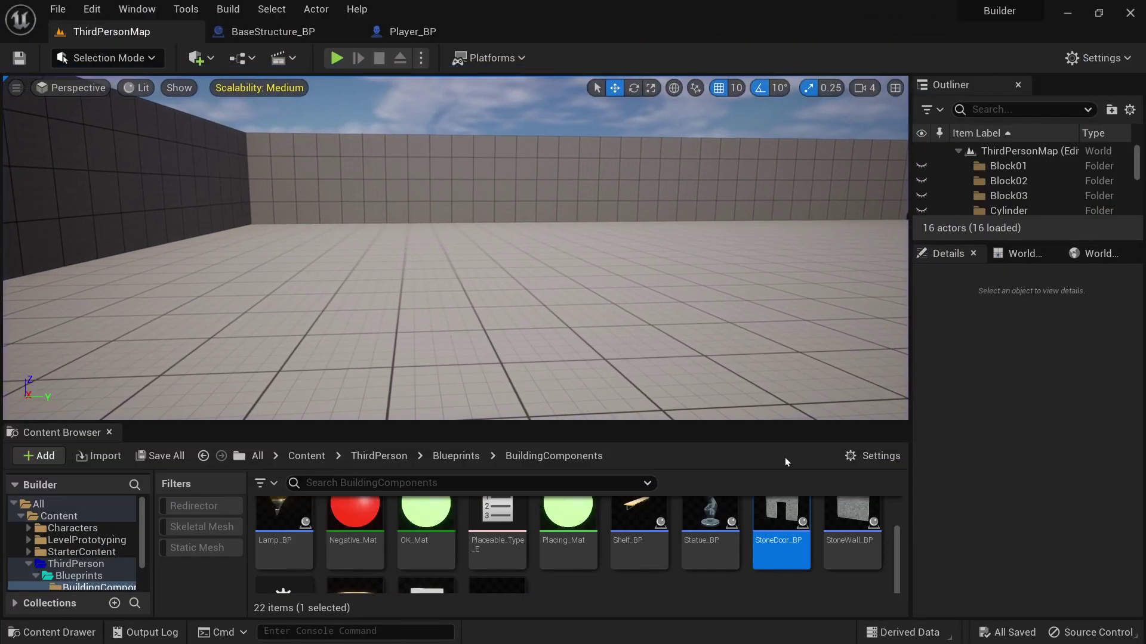
Try out the SM_Bush prop from StarterContent's Props folder in the level and delete it.
left_click(90, 529)
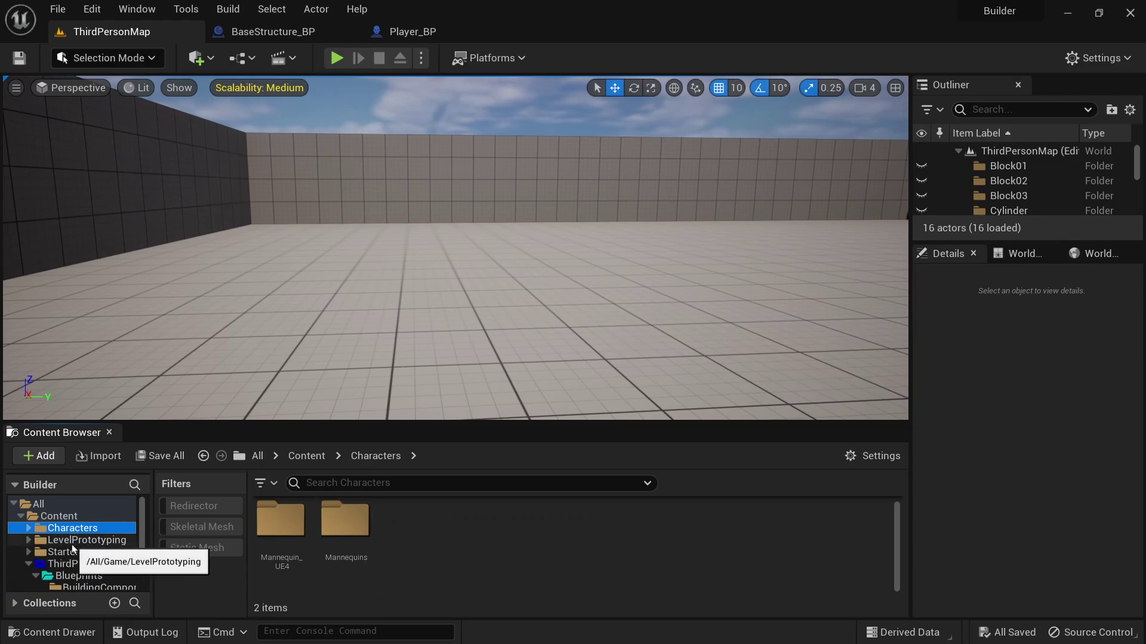
left_click(92, 553)
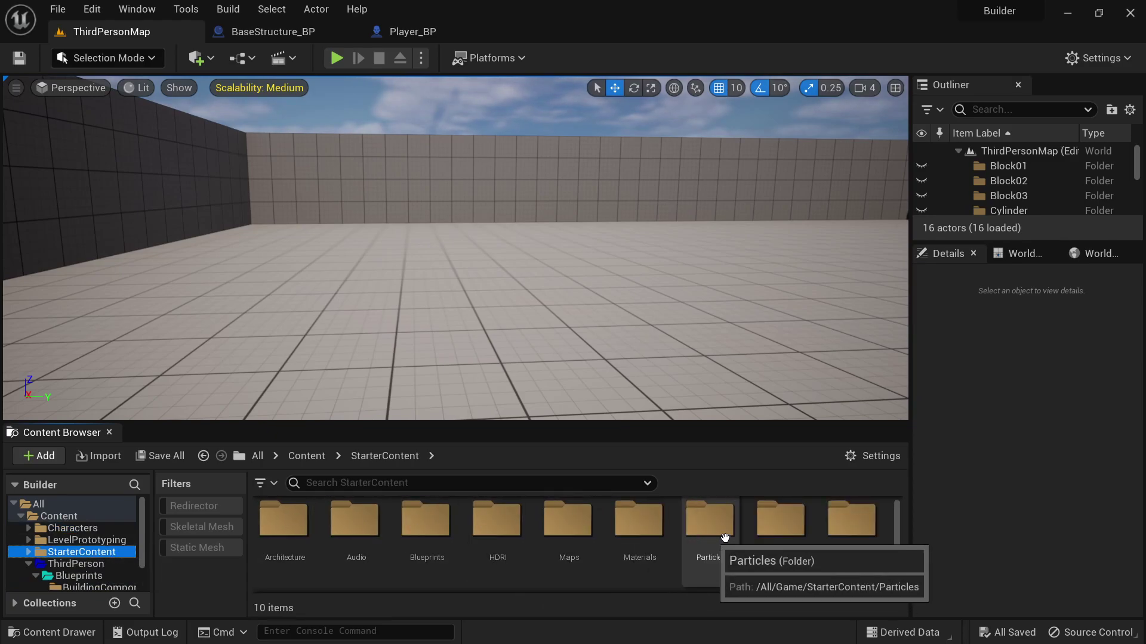
double_click(793, 540)
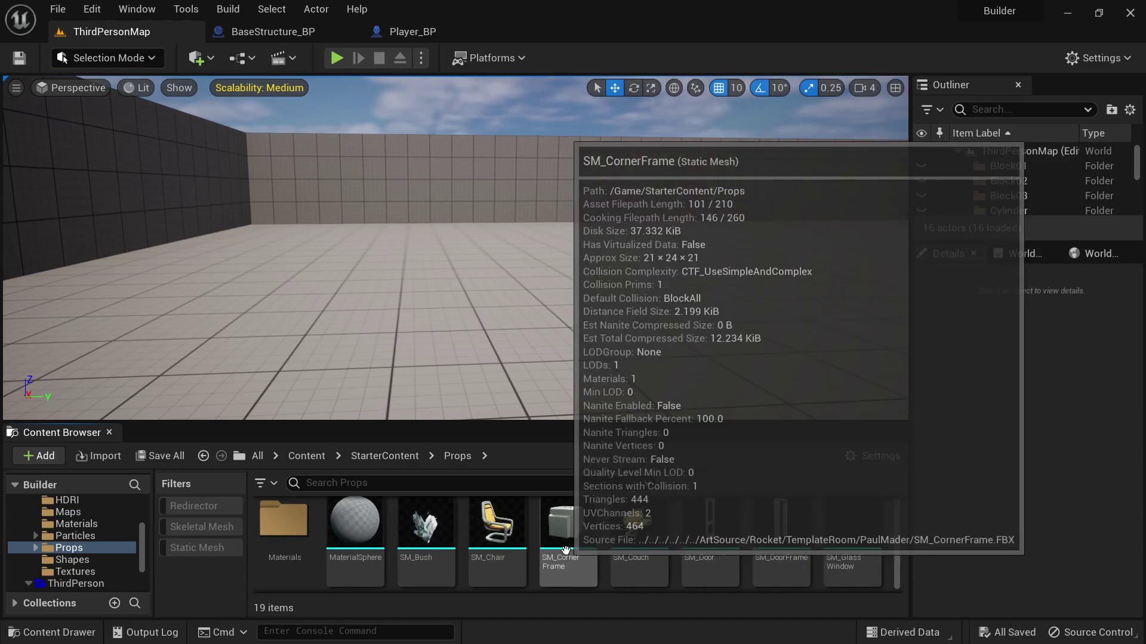
left_click(437, 531)
left_click_drag(430, 528, 458, 380)
key("Delete")
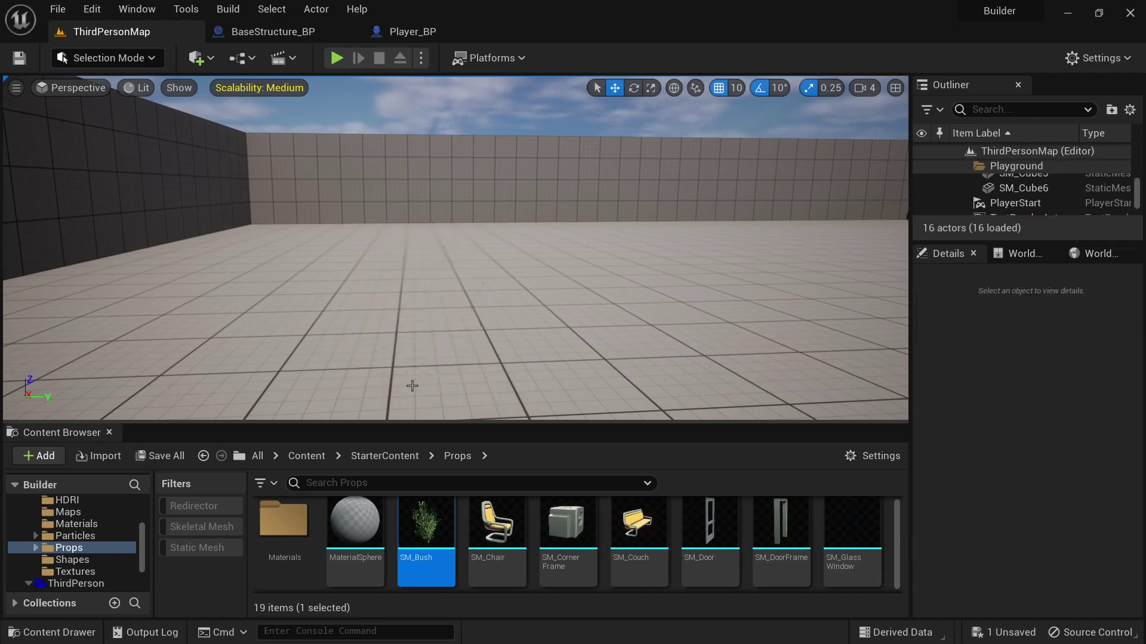
In the BuildingComponents folder, create a child blueprint of Decoration_Base_BP named Bush_BP.
scroll(93, 552, "down", 1)
scroll(92, 552, "down", 1)
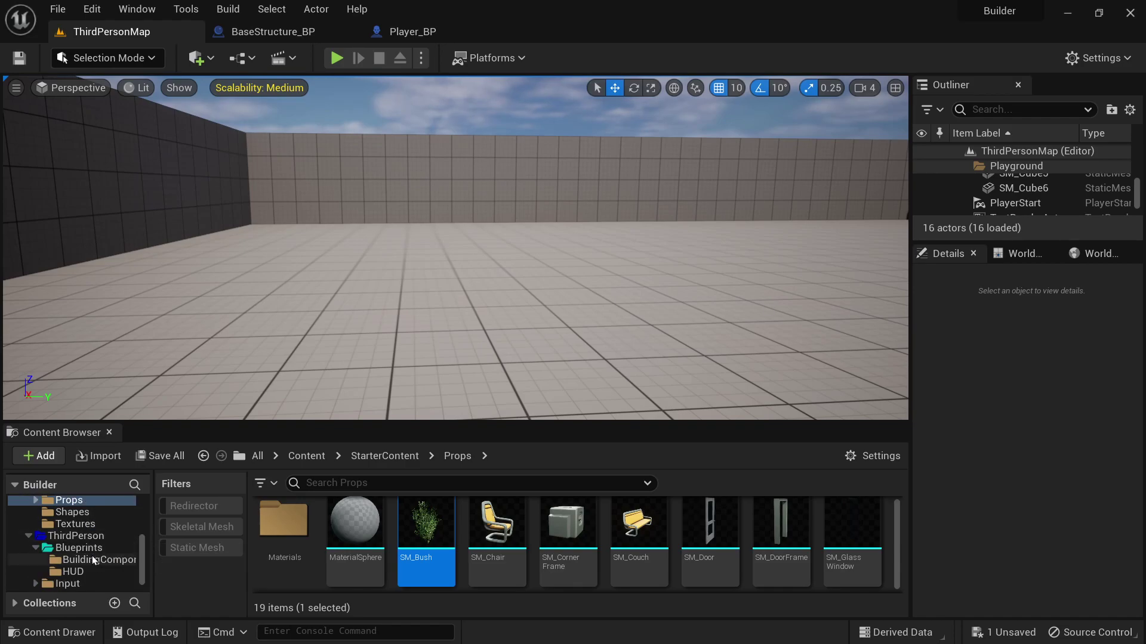
left_click(94, 560)
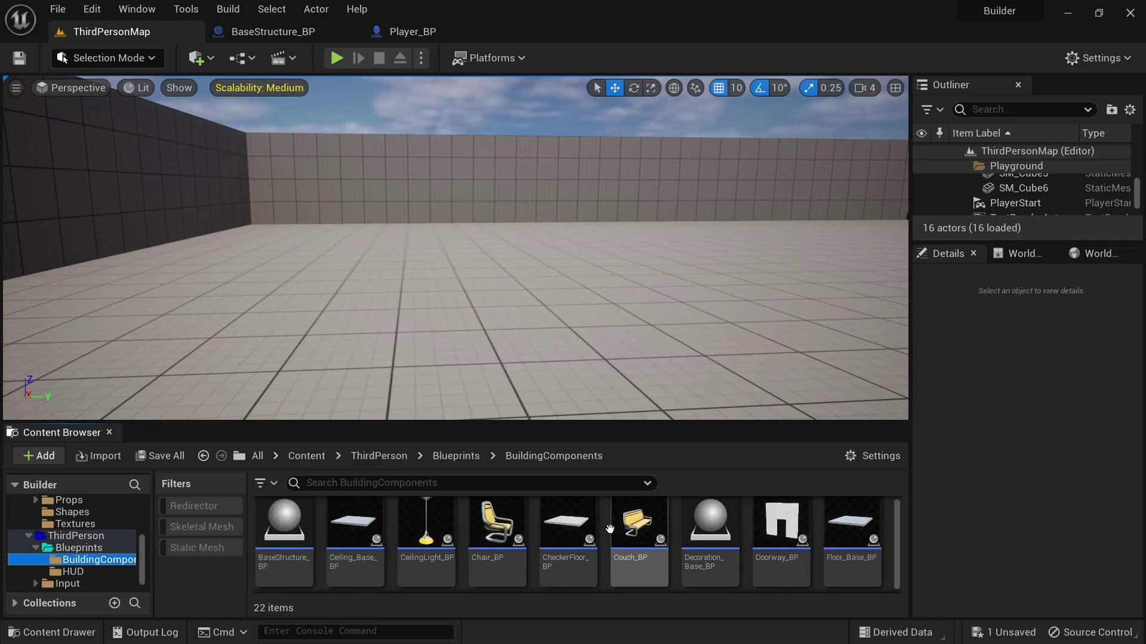
right_click(730, 531)
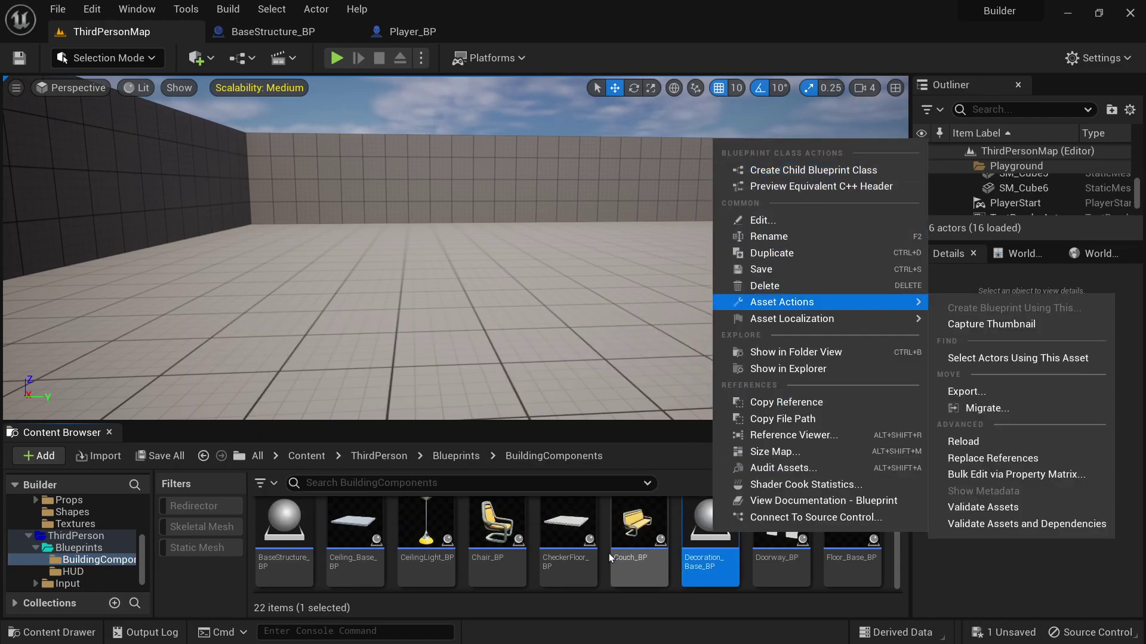
left_click(818, 171)
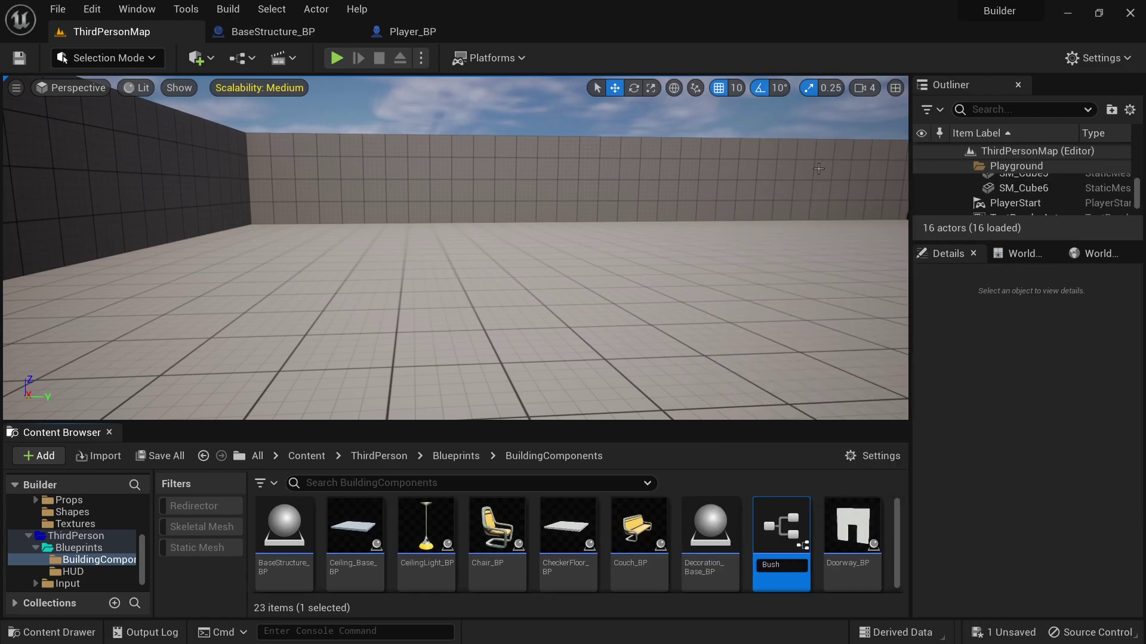
type("Bush_BP")
key("Return")
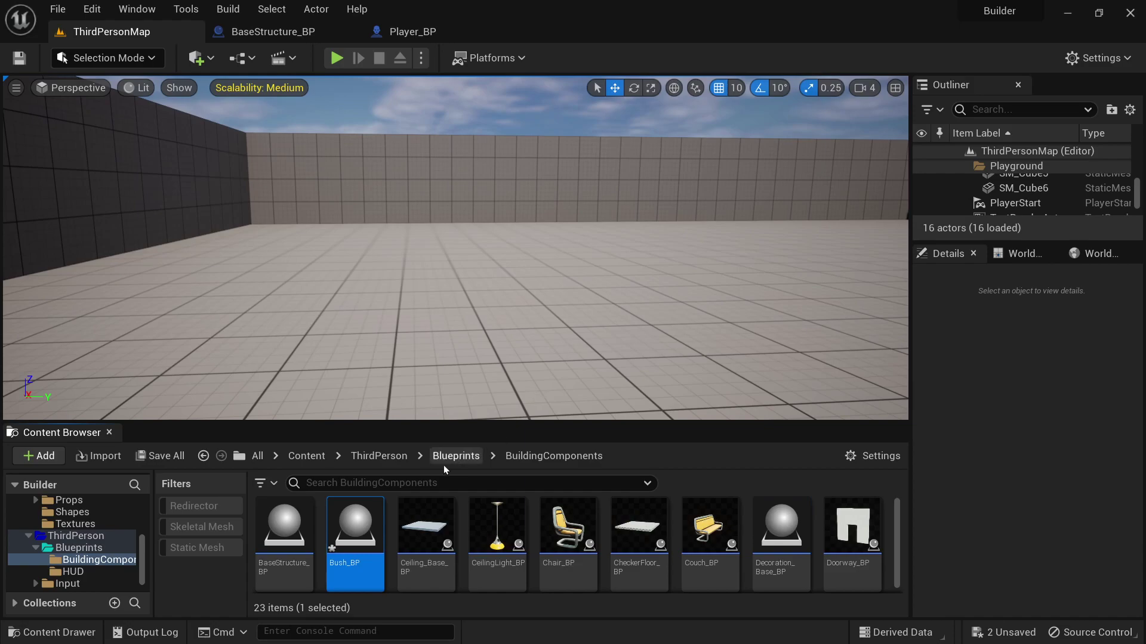
Assign the SM_Bush static mesh to Bush_BP's Item component, compile the blueprint and save all assets.
double_click(354, 534)
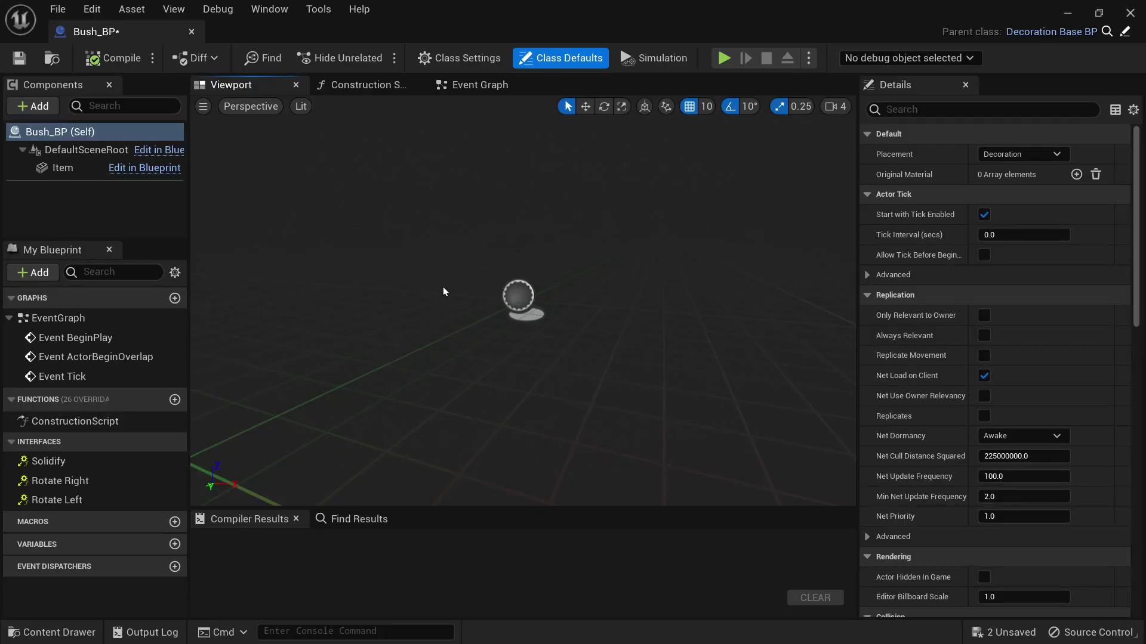
left_click(69, 171)
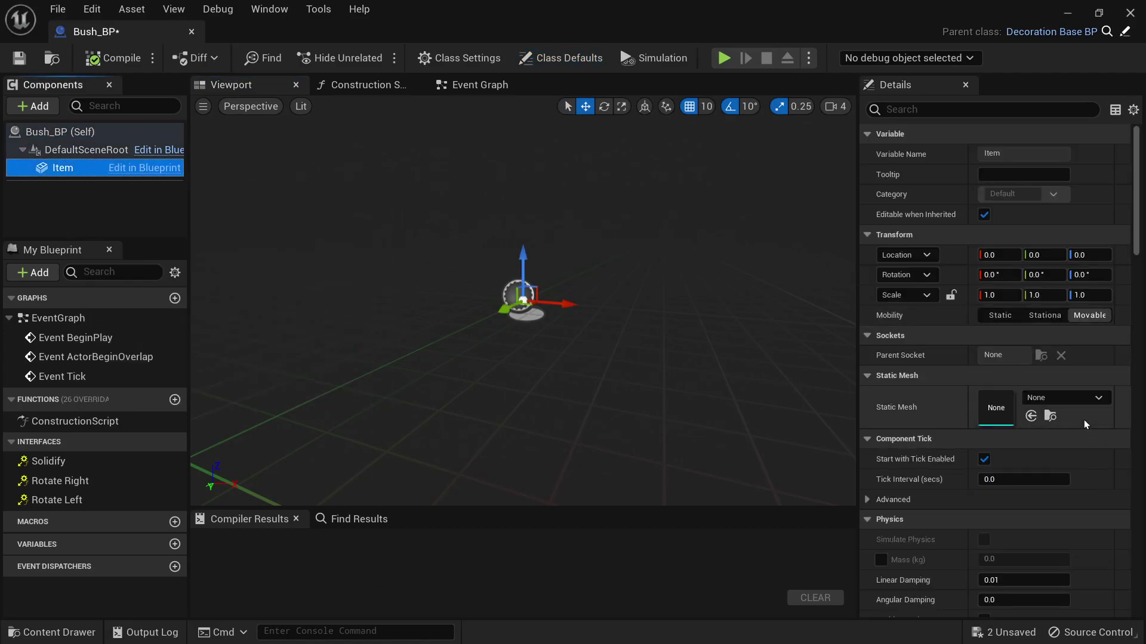
left_click(1078, 401)
type("bush")
left_click(949, 201)
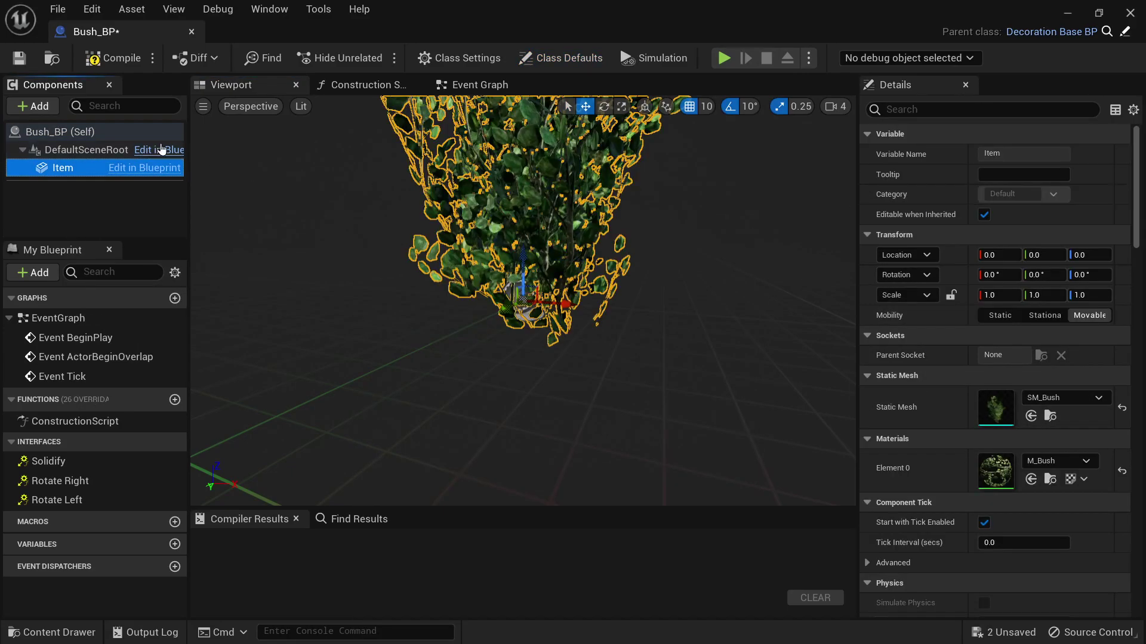
left_click(113, 58)
left_click(191, 32)
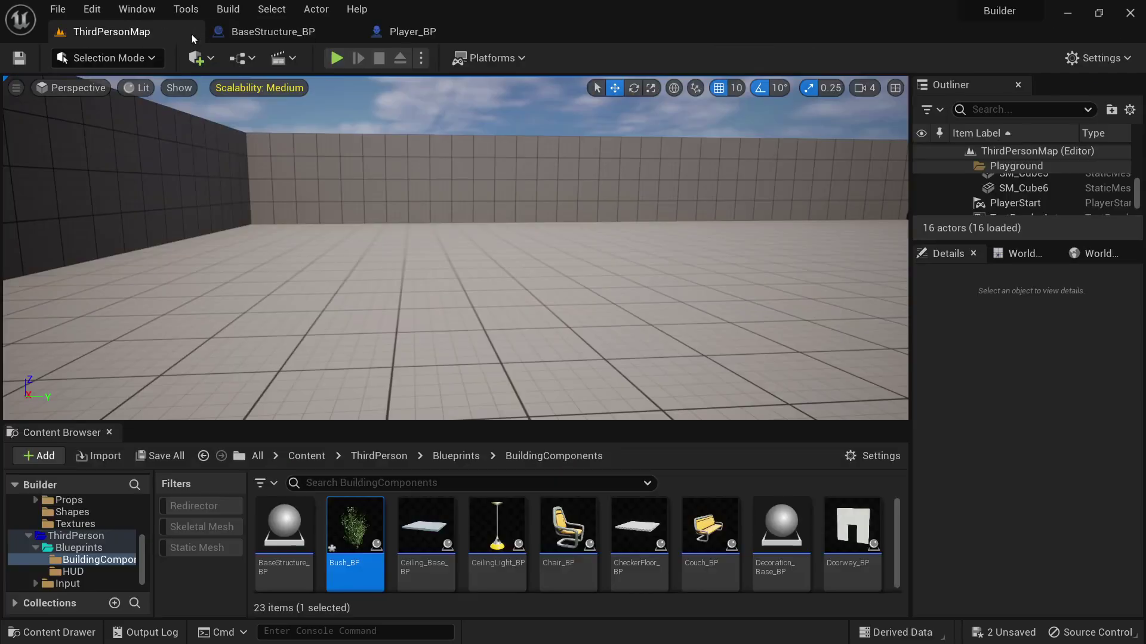
left_click(158, 456)
left_click(685, 496)
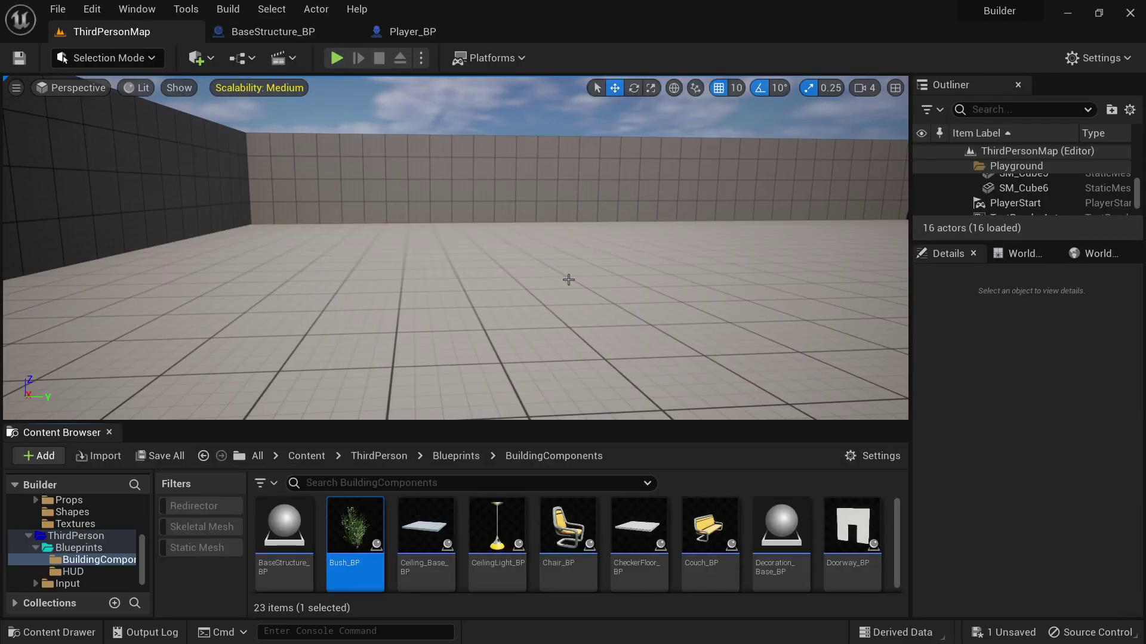
Clear Player_BP's Spawnables array, refill its first three elements with CheckerFloor_BP, StoneWall_BP and StoneDoor_BP, and compile.
left_click(373, 31)
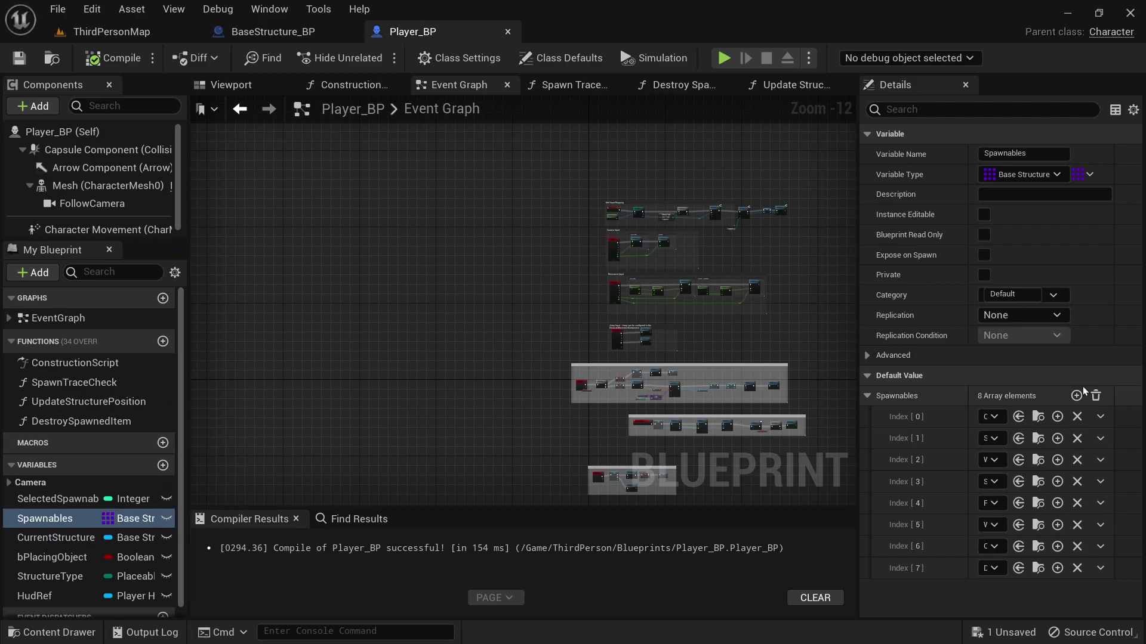
left_click(1096, 396)
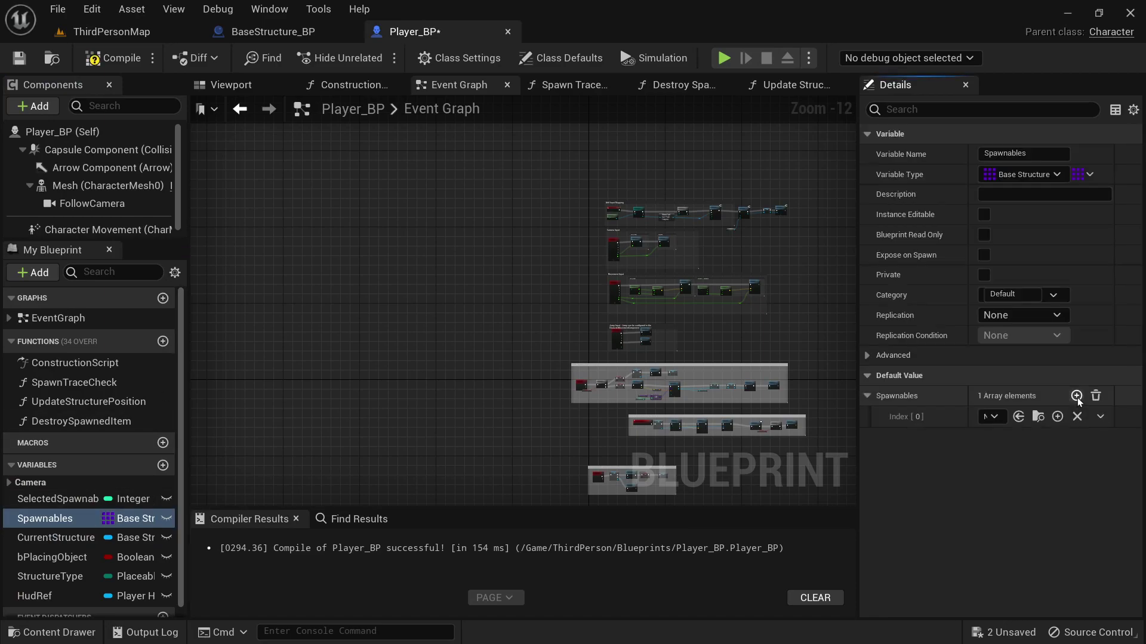
left_click(1077, 396)
left_click(1076, 396)
left_click(992, 416)
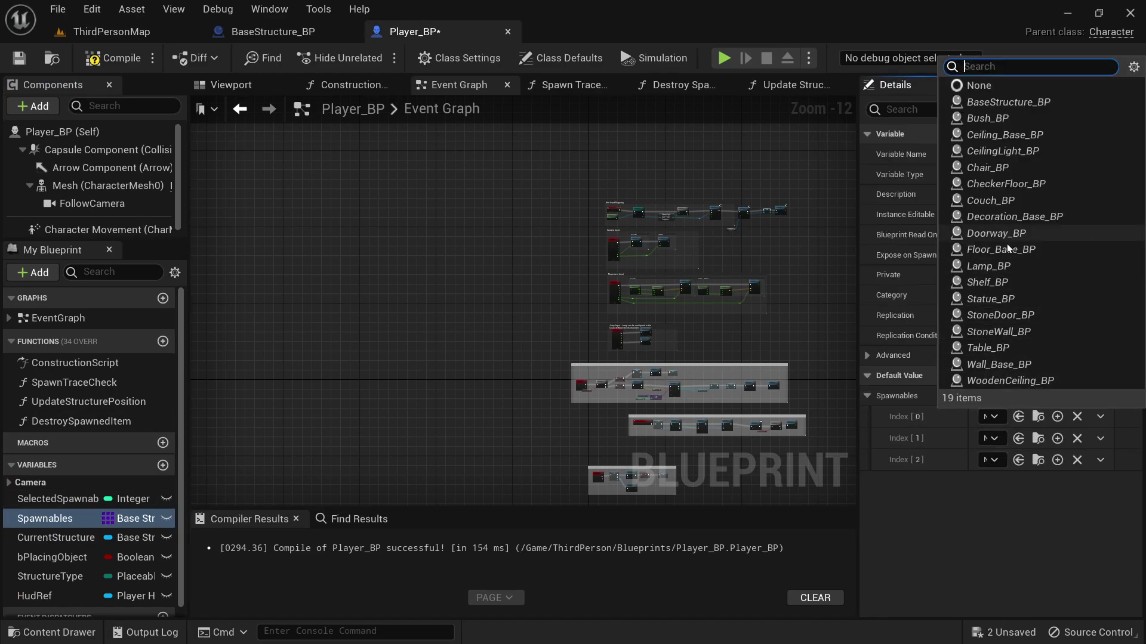
left_click(1002, 183)
left_click(992, 438)
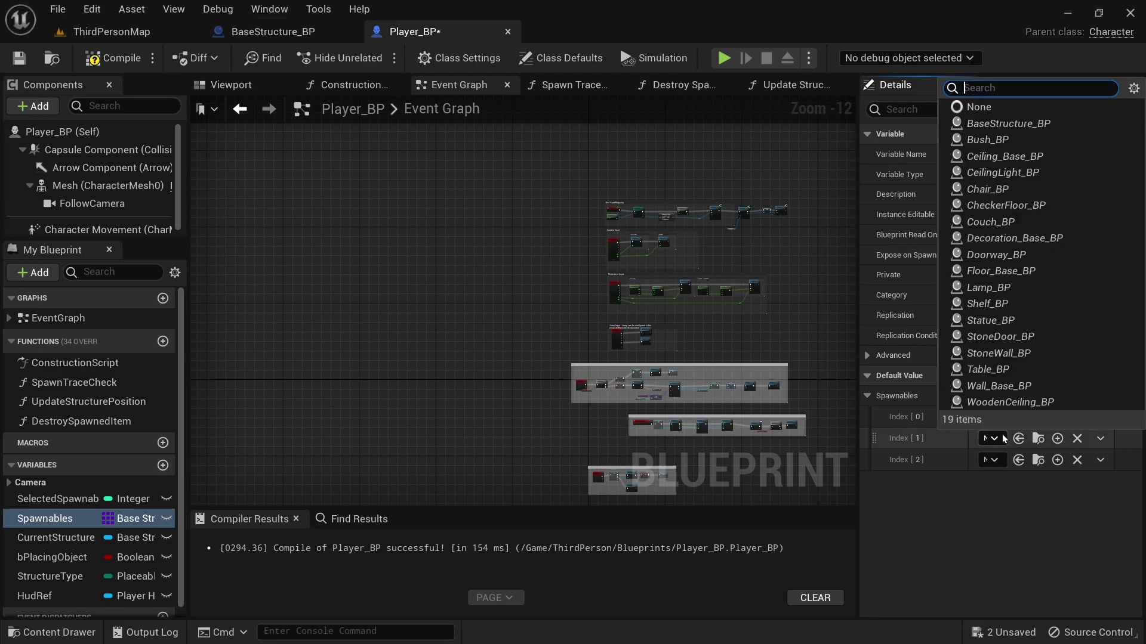
left_click(1008, 336)
left_click(992, 460)
left_click(1018, 358)
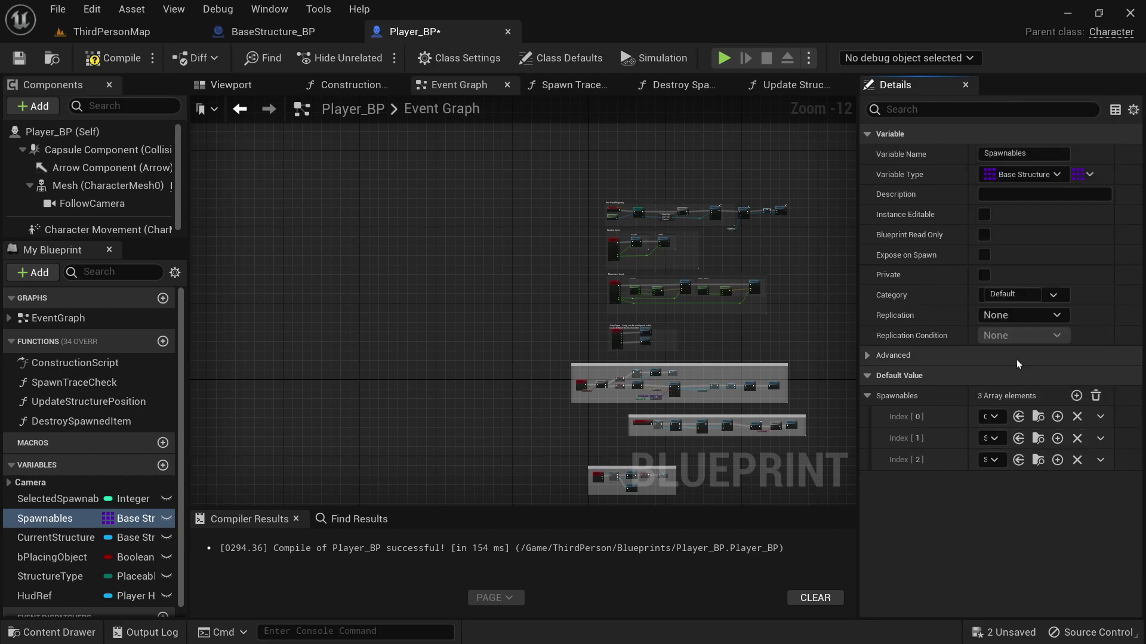
left_click(114, 58)
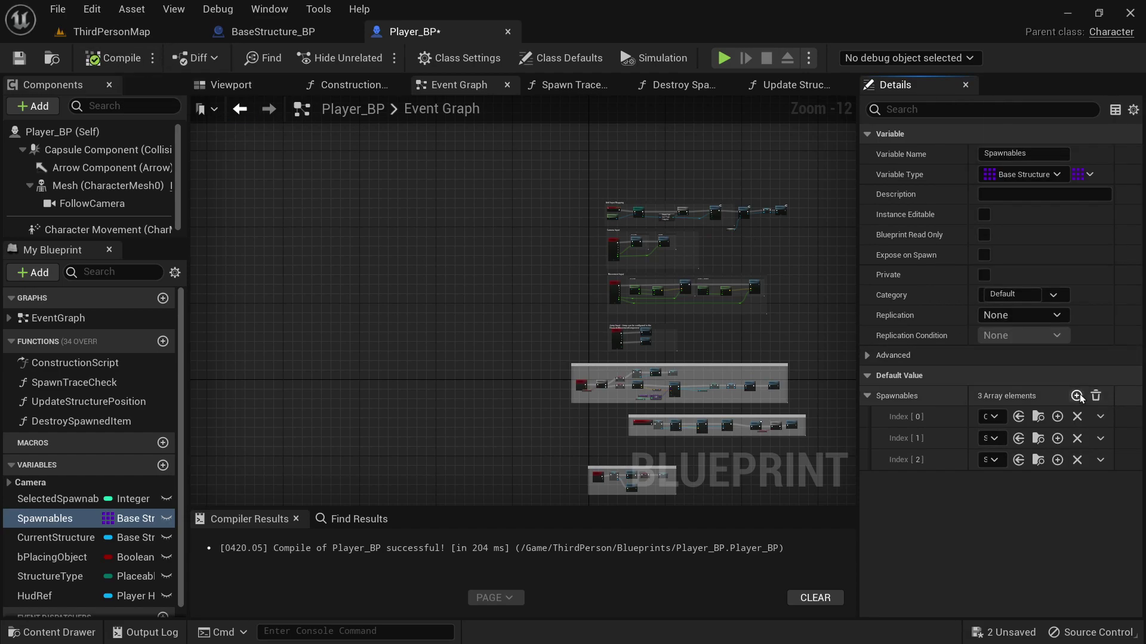
Append WoodenCeiling_BP, CeilingLight_BP and Bush_BP to the Spawnables array as elements 3 to 5 and compile.
left_click(1077, 395)
left_click(992, 481)
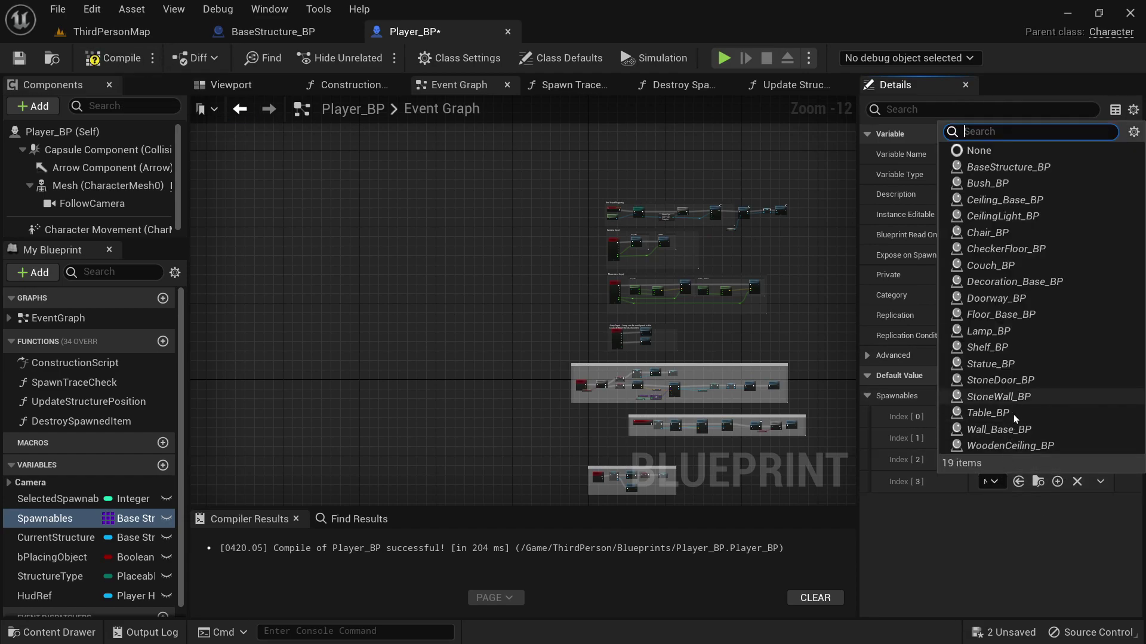
left_click(1014, 445)
left_click(1076, 395)
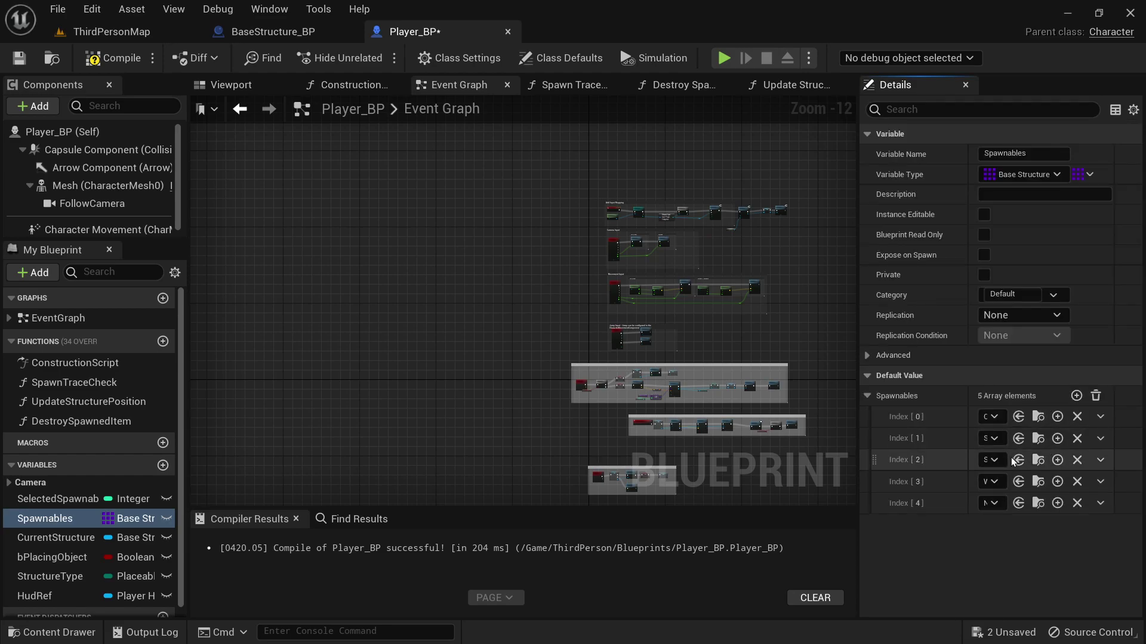
left_click(991, 503)
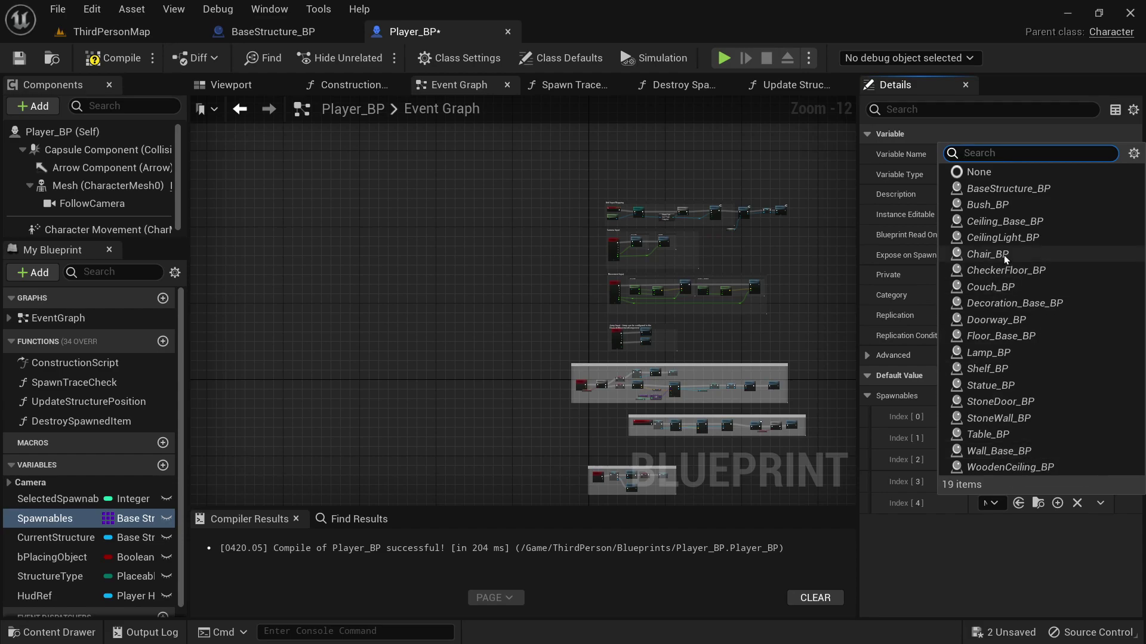
left_click(955, 237)
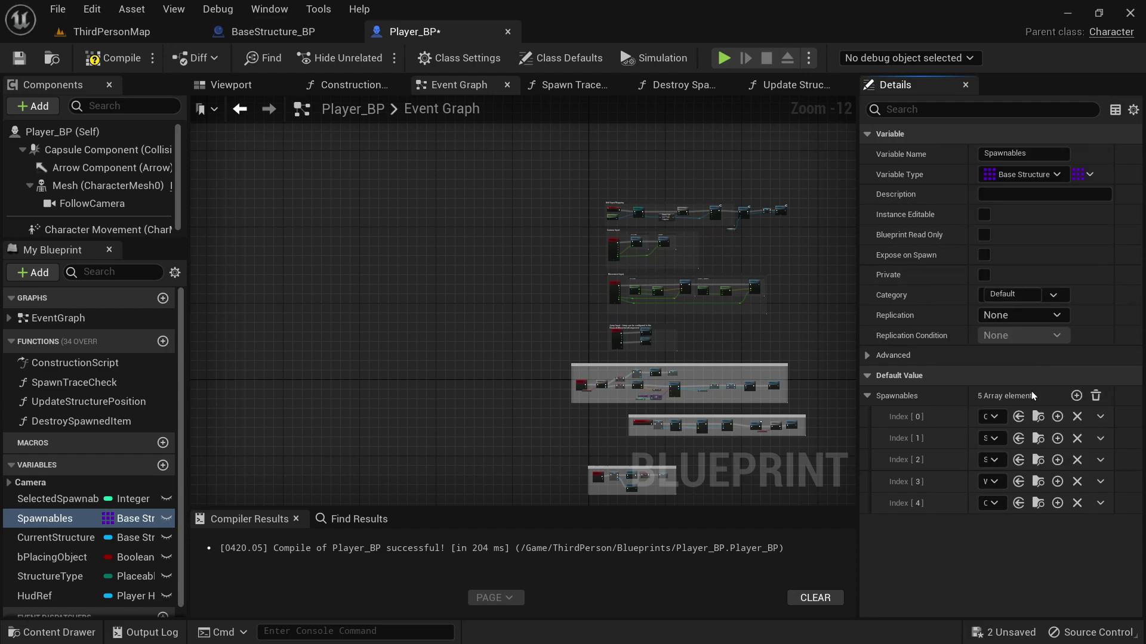
left_click(1077, 396)
left_click(991, 525)
left_click(1001, 228)
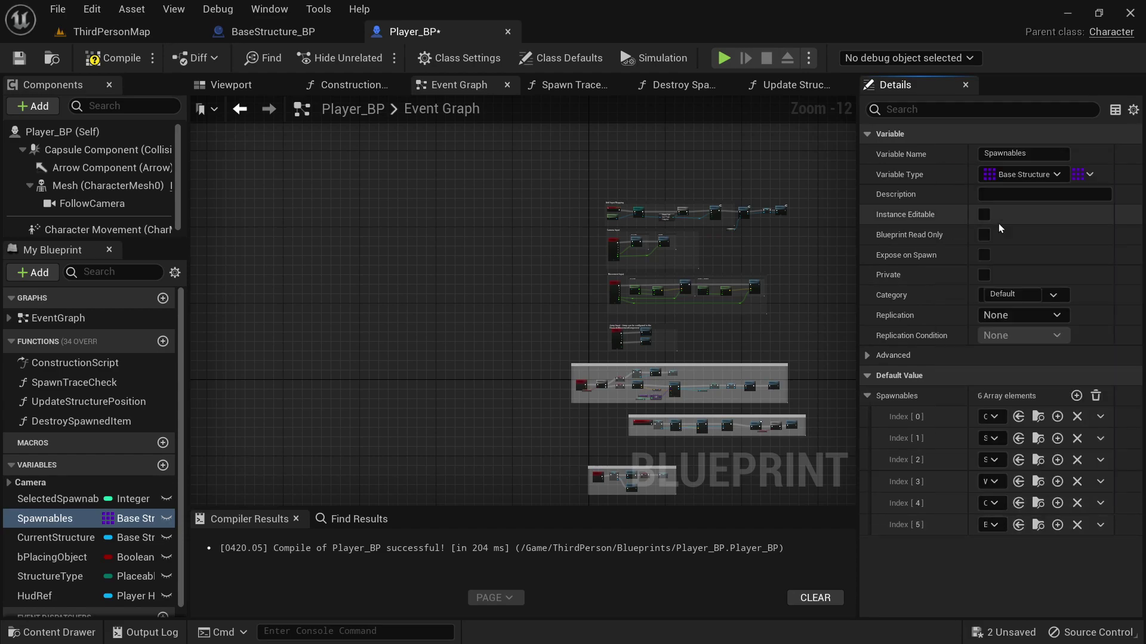
left_click(113, 60)
Play the ThirdPersonMap level and place checker floor pieces with two stone walls meeting at a corner.
left_click(111, 31)
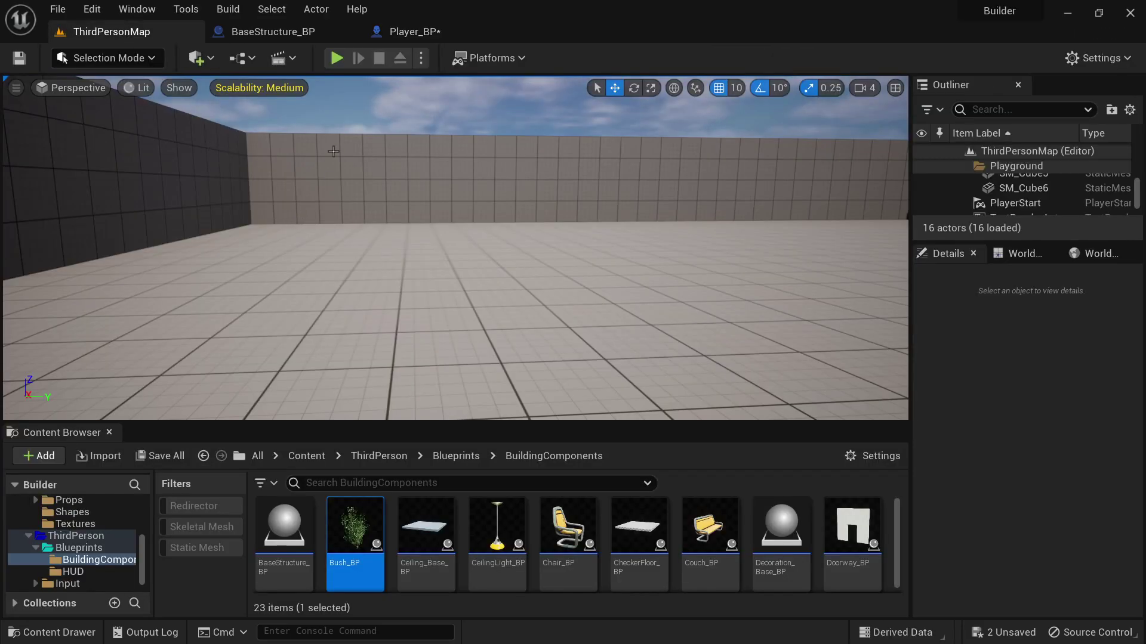
left_click(337, 58)
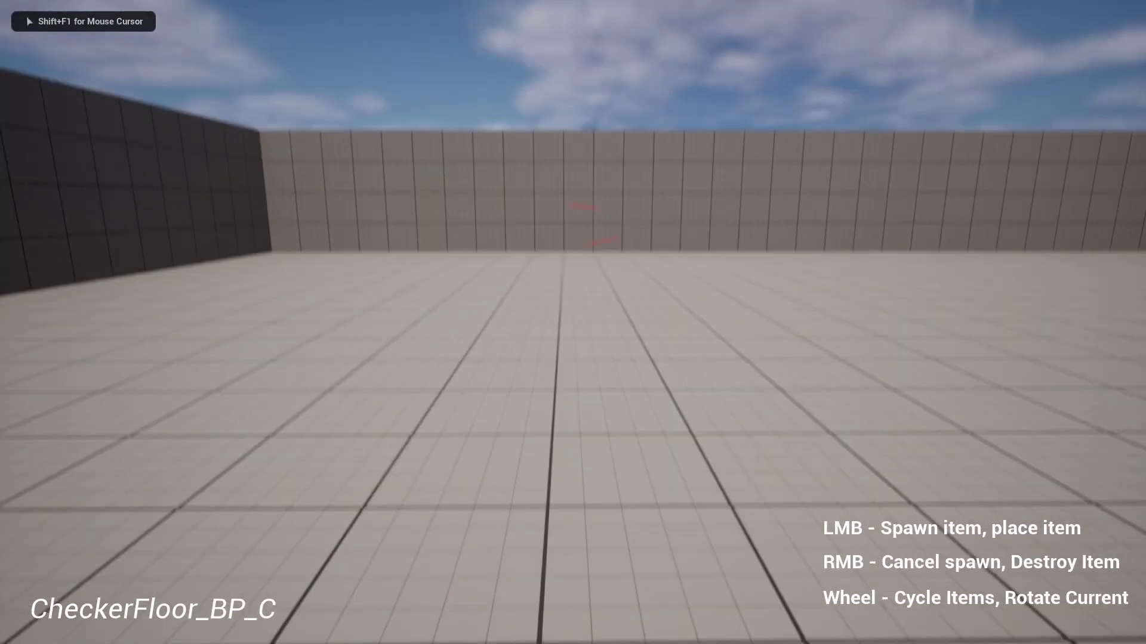
left_click(572, 322)
left_click(573, 322)
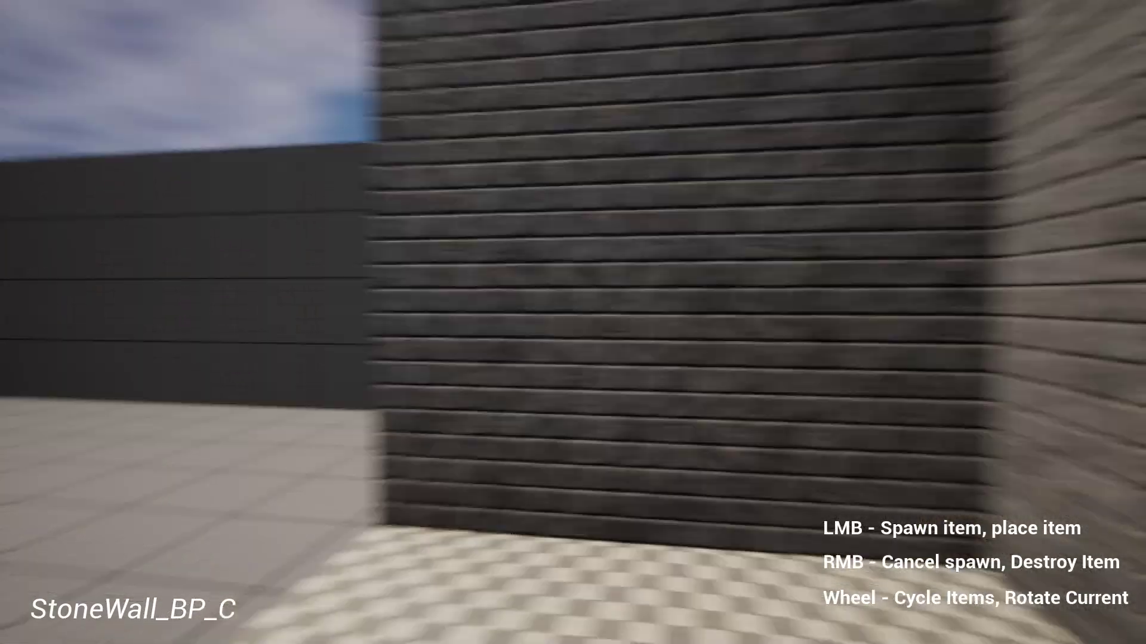
Cycle to the bush item and place bushes on the checker floor and on the ground beside it.
scroll(573, 322, "up", 2)
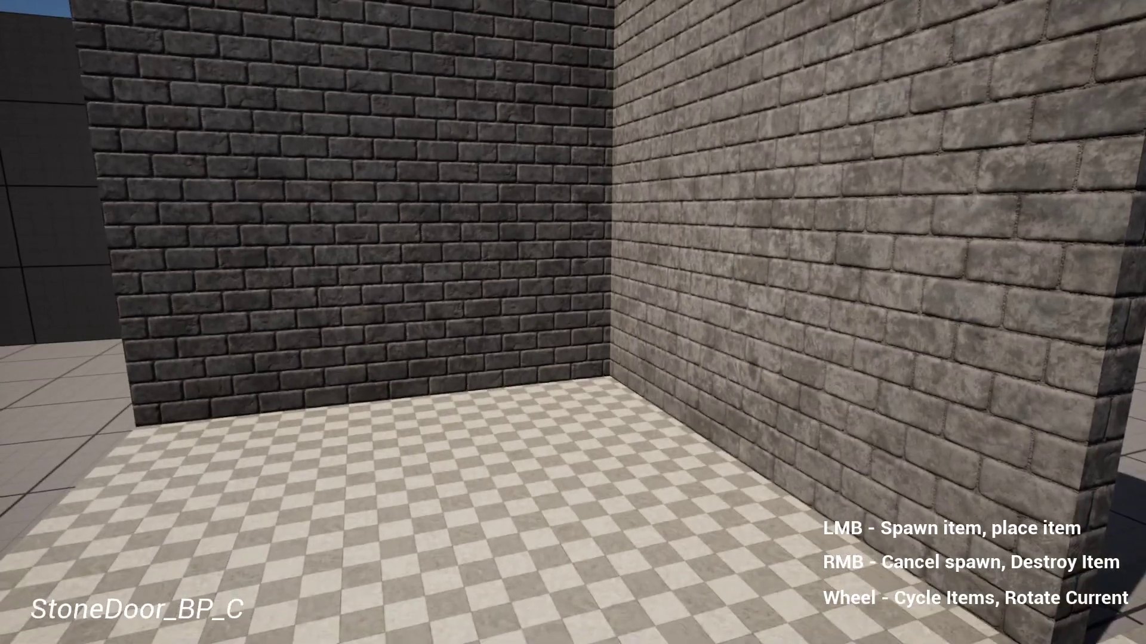
scroll(573, 323, "up", 1)
left_click(573, 322)
left_click(573, 322)
key("w")
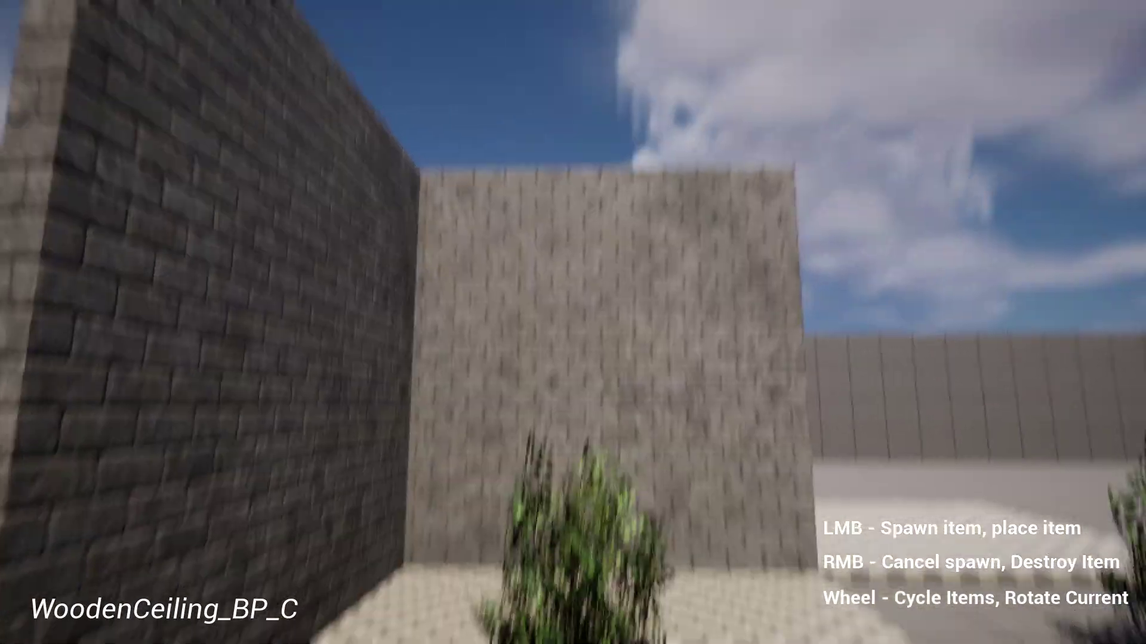
Cover the stone-walled corner above the bush with a WoodenCeiling_BP piece.
left_click(572, 322)
left_click(573, 322)
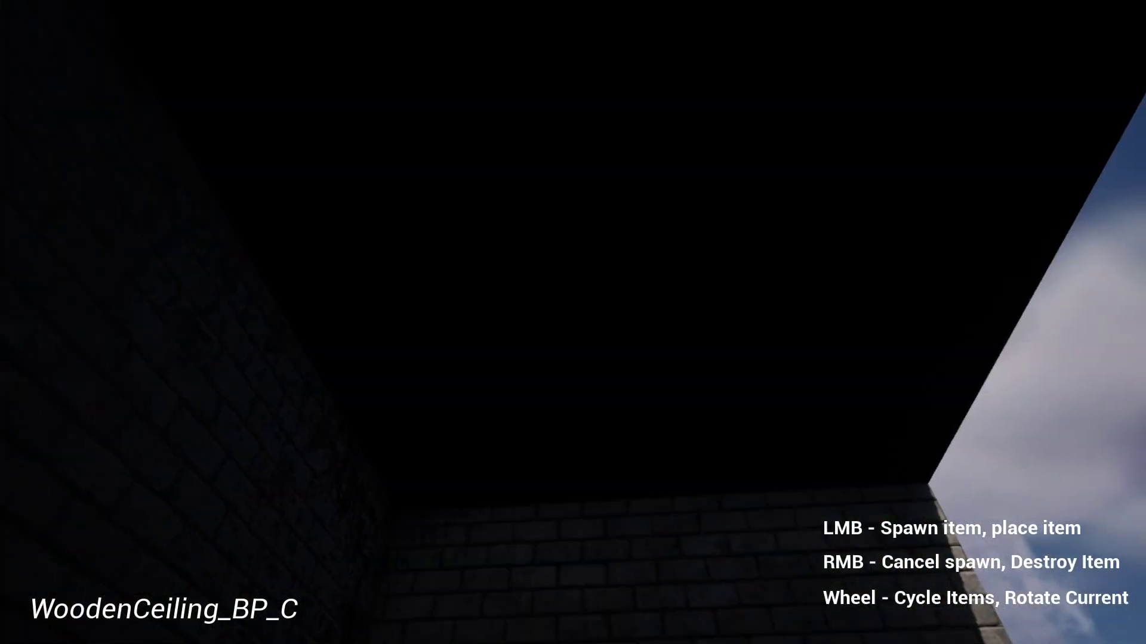
key("w")
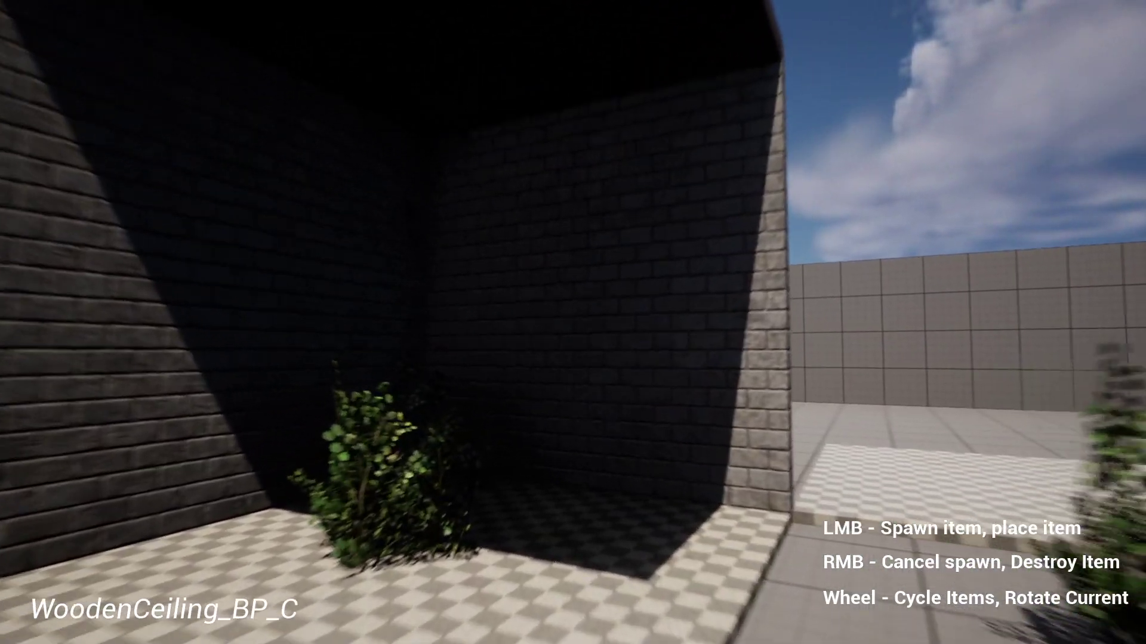
Destroy one stone wall of the covered corner, put a StoneDoor_BP piece in its place, and view the doorway from outside.
right_click(573, 322)
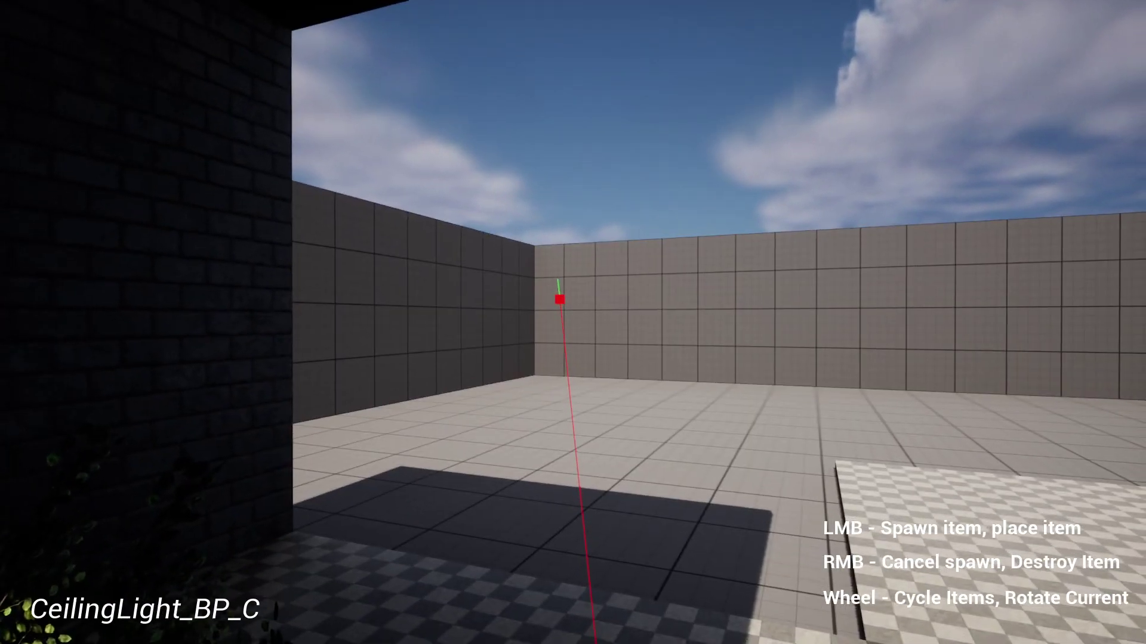
scroll(573, 322, "down", 3)
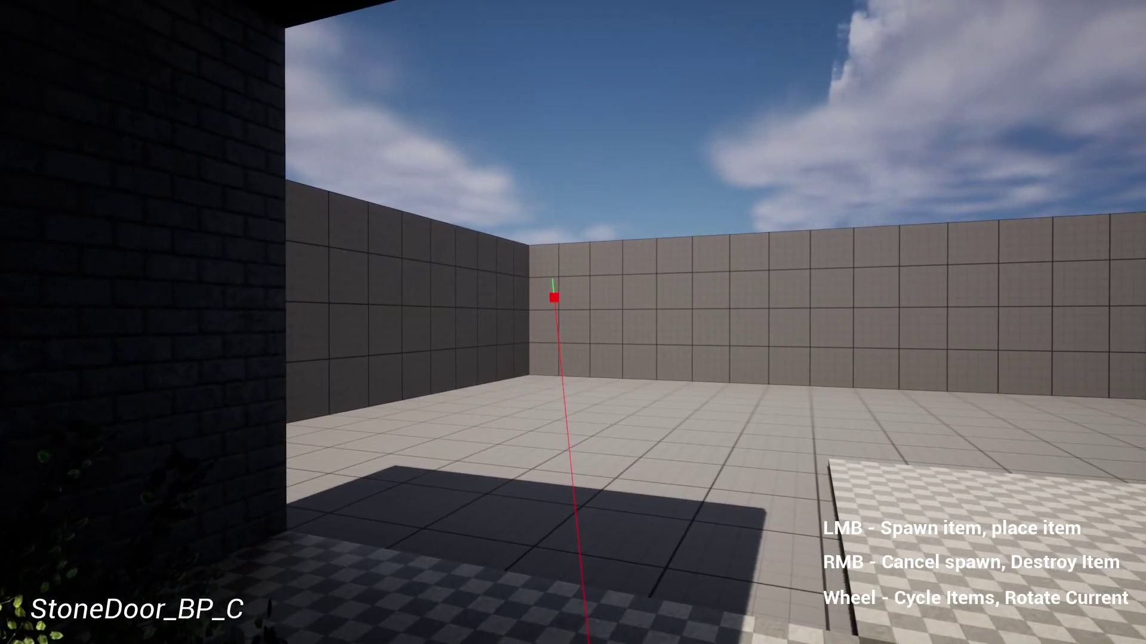
left_click(573, 323)
left_click(573, 322)
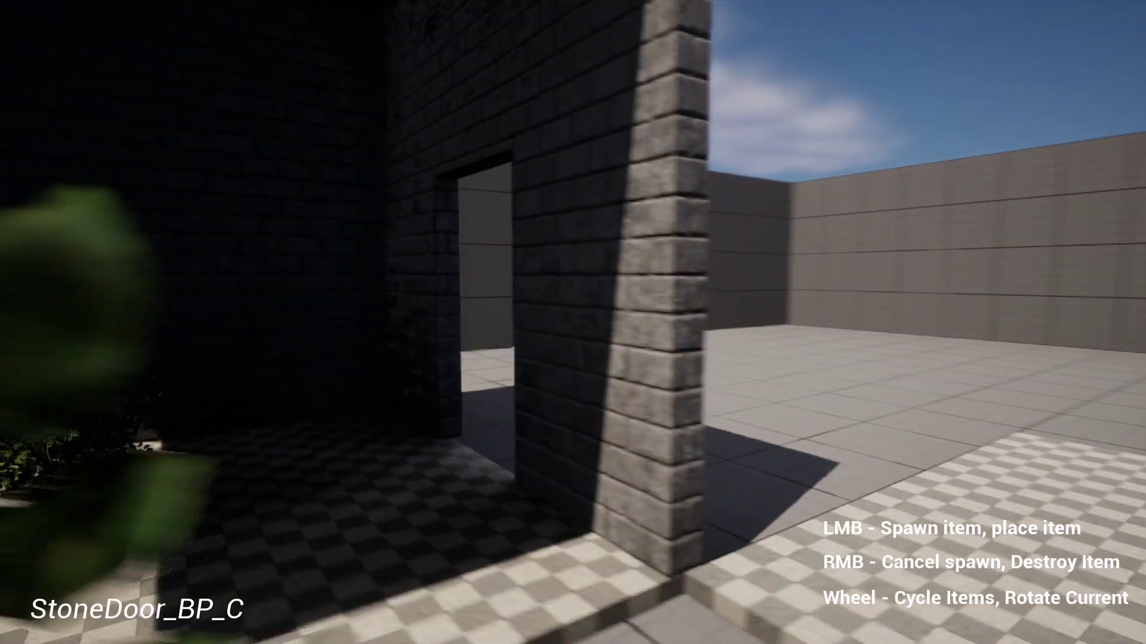
key("d")
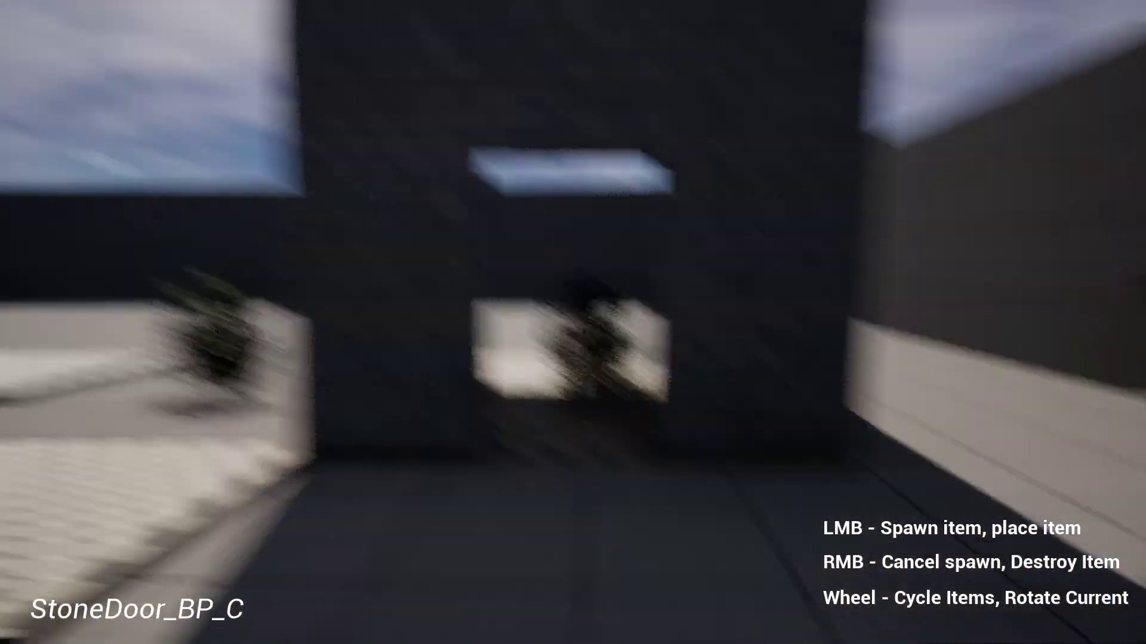
key("s")
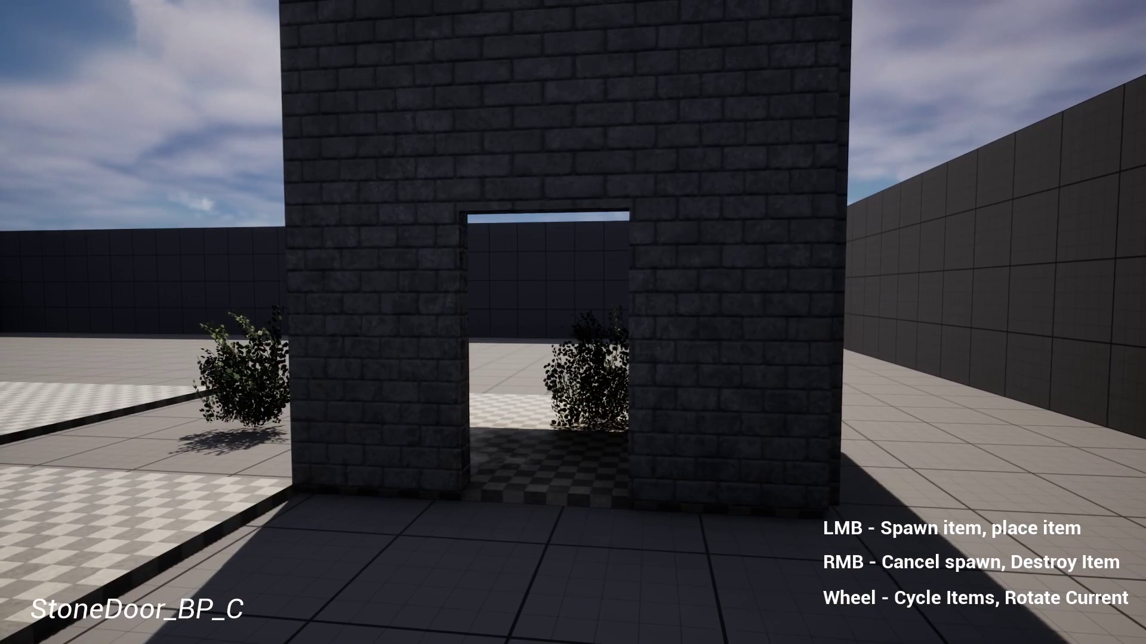